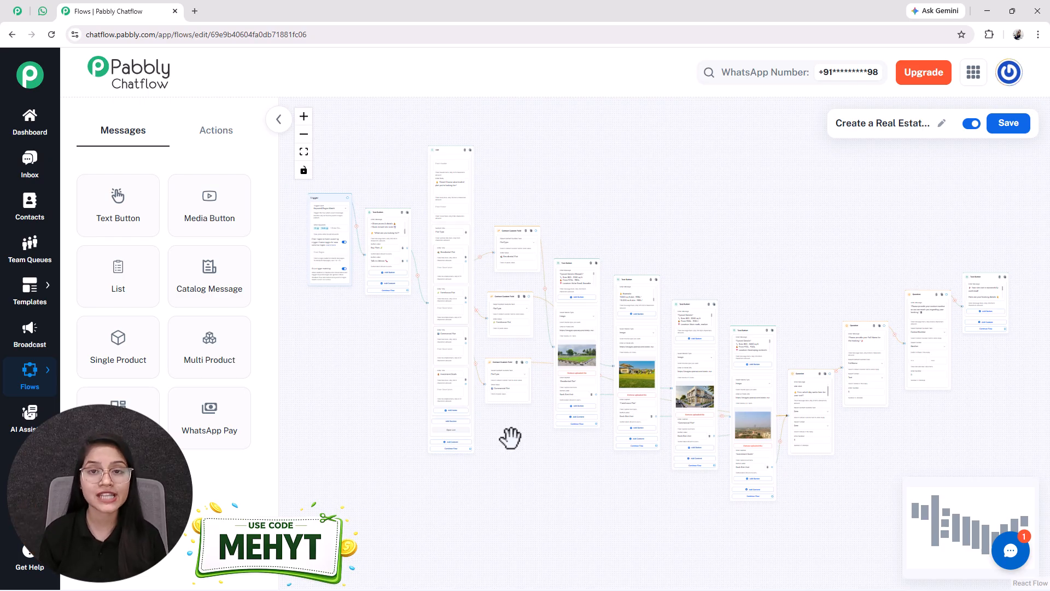
Step: Open the WhatsApp chat with Pabbly Chatflow Chatbot and send the message Hi to trigger the flow
left_click(18, 11)
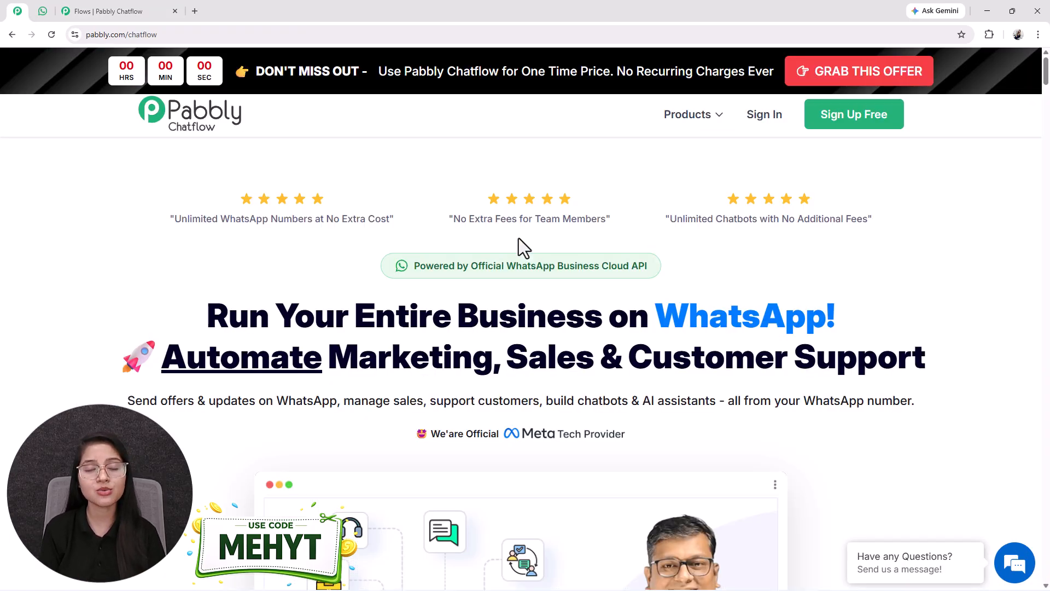
left_click(87, 11)
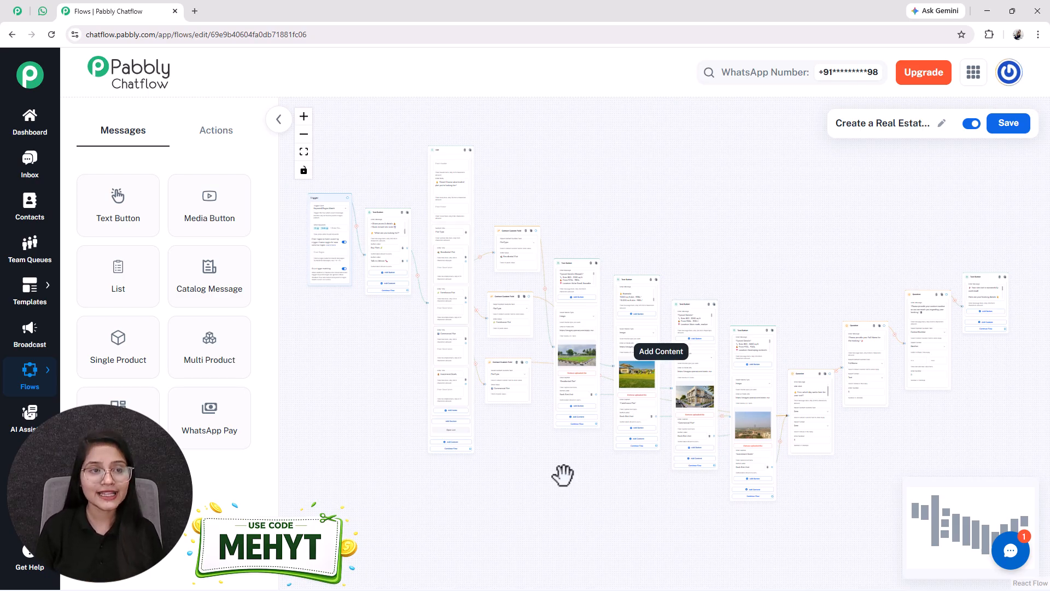
left_click(42, 12)
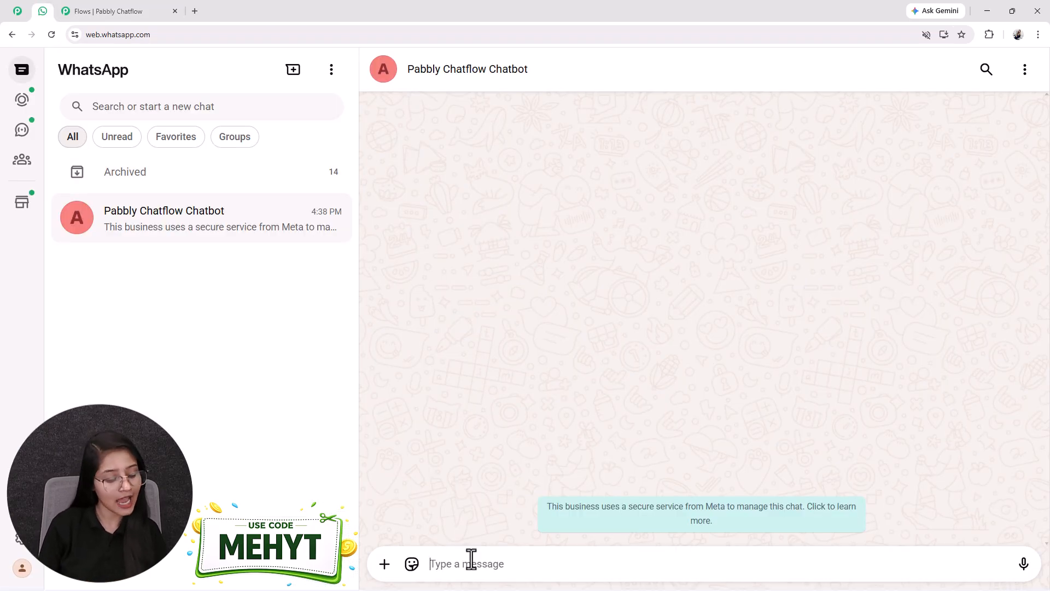
left_click(471, 560)
type("Hi")
key("Return")
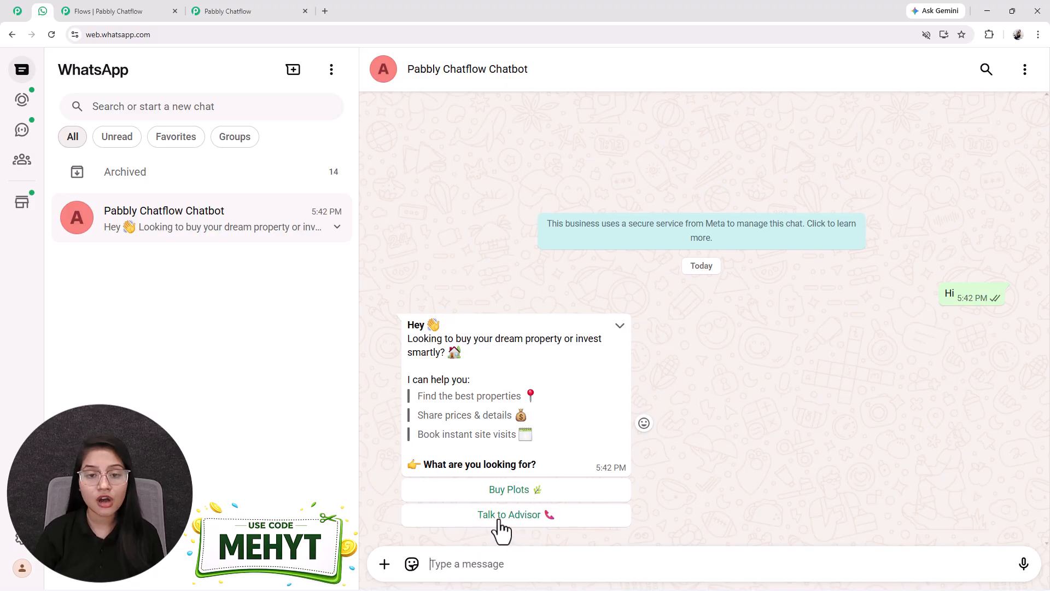
Step: Choose Buy Plots, then open the plot list and send Farmhouse Plot as the plot type
left_click(519, 495)
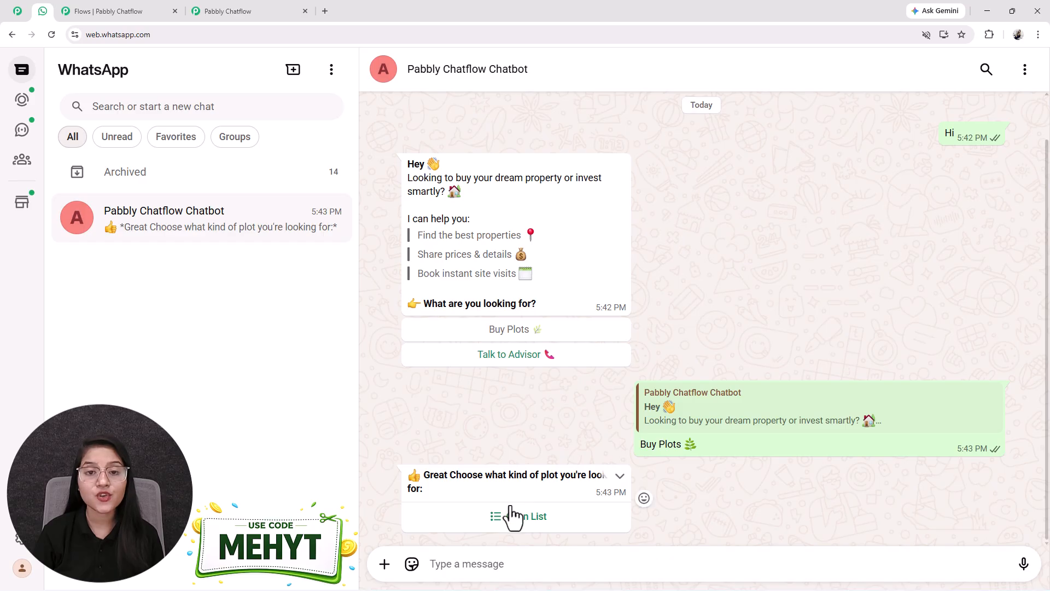
left_click(511, 517)
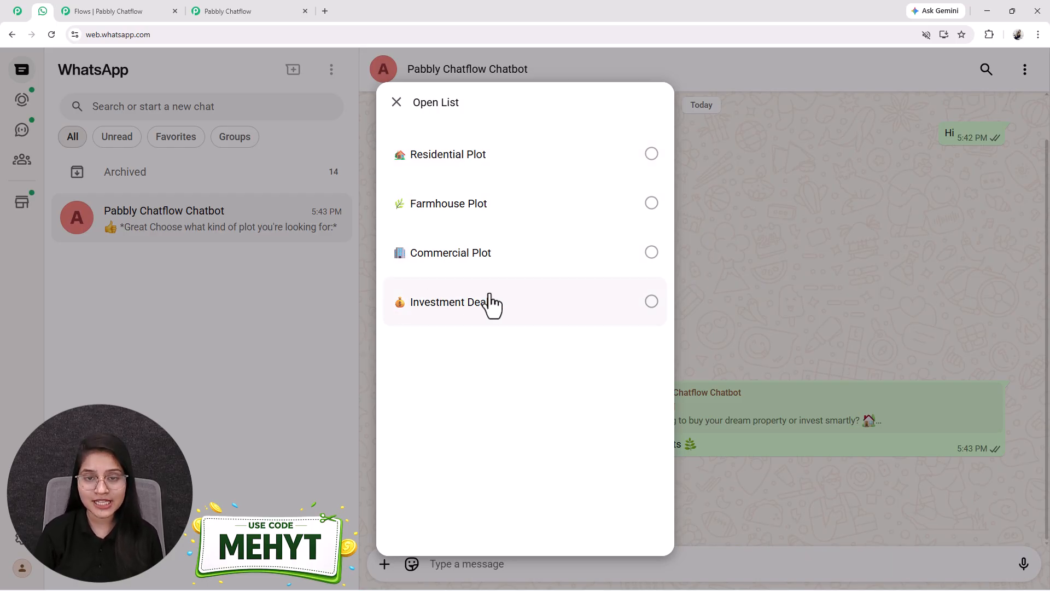
left_click(406, 218)
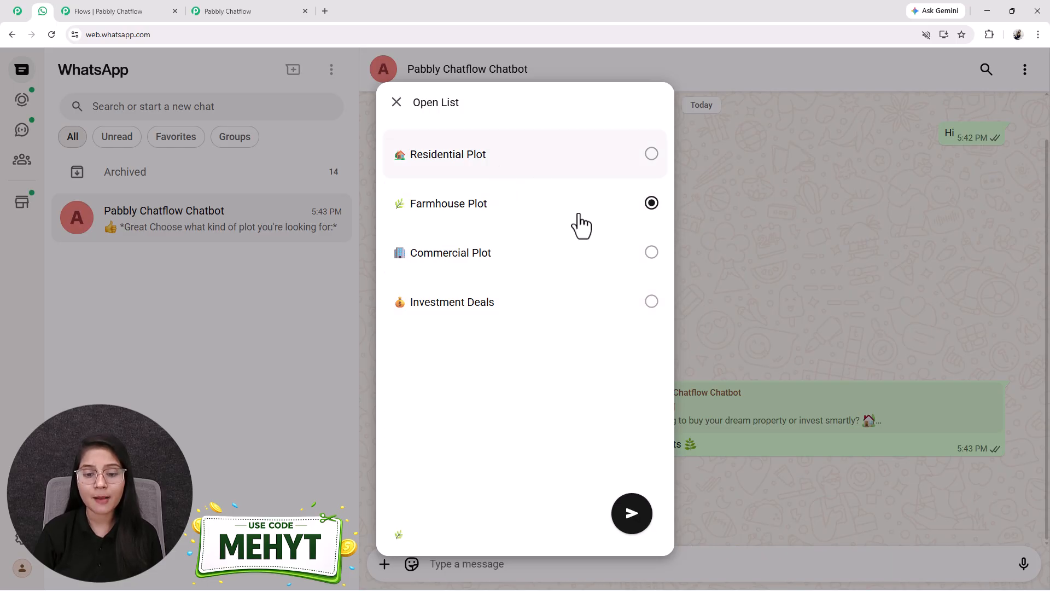
left_click(628, 514)
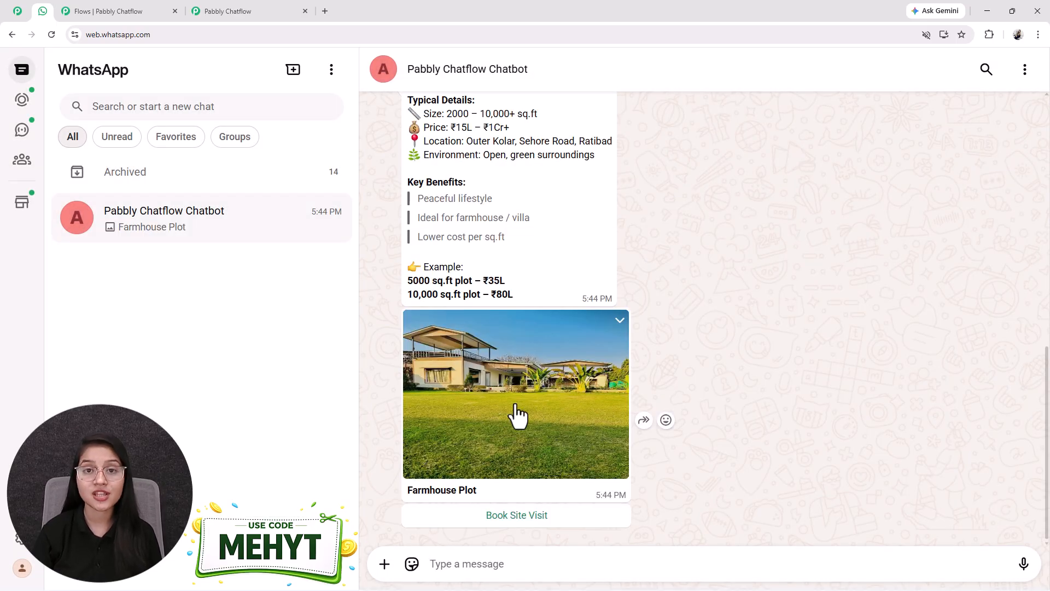
Step: Review the farmhouse plot details and choose Book Site Visit
scroll(517, 416, "up", 2)
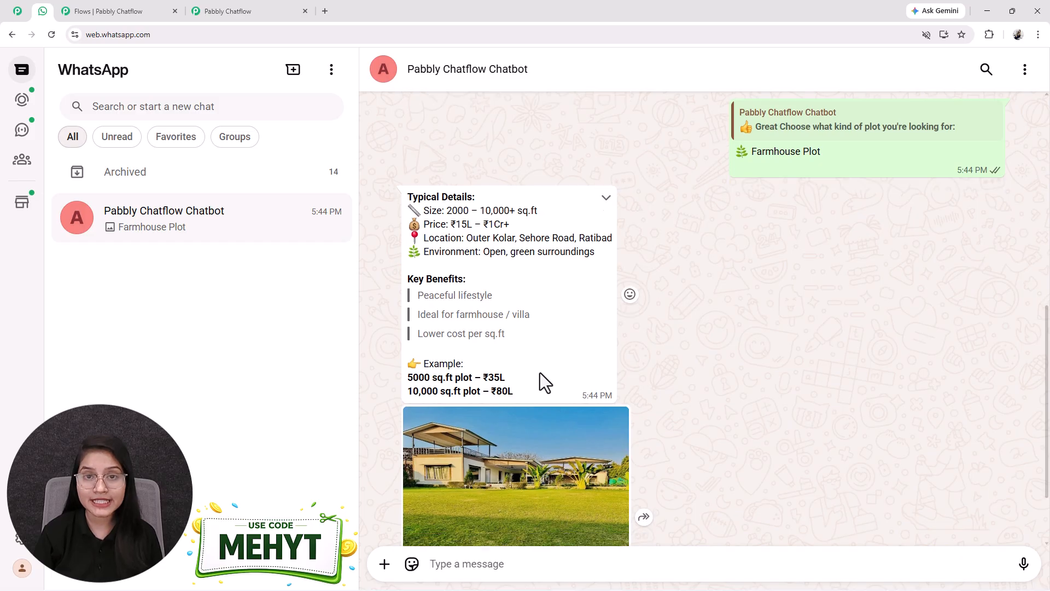
mouse_move(425, 224)
left_mouse_down()
mouse_move(441, 223)
mouse_move(436, 241)
left_mouse_up()
scroll(474, 265, "down", 1)
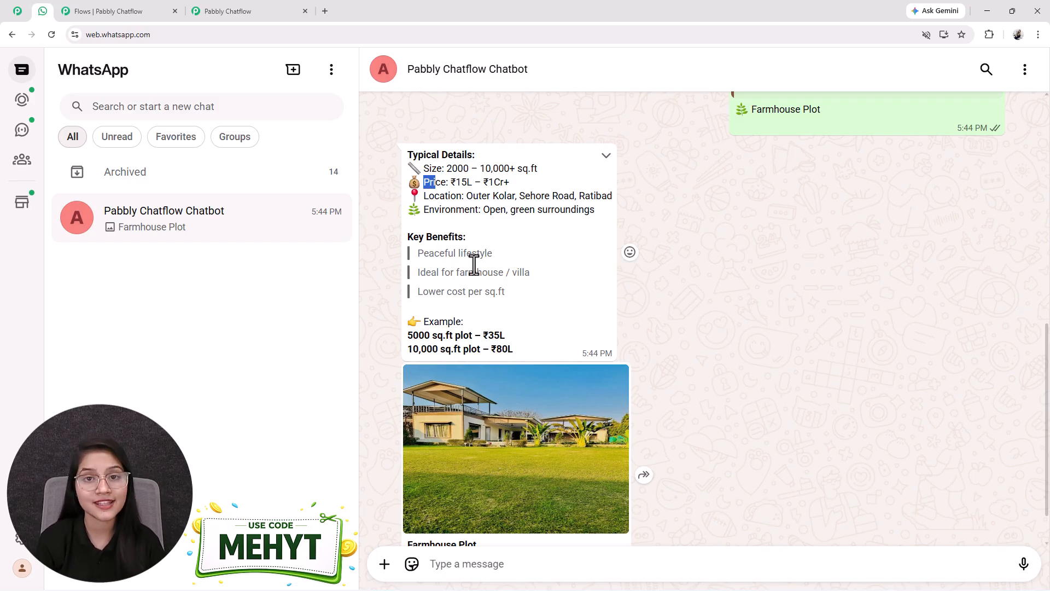
scroll(487, 328, "down", 1)
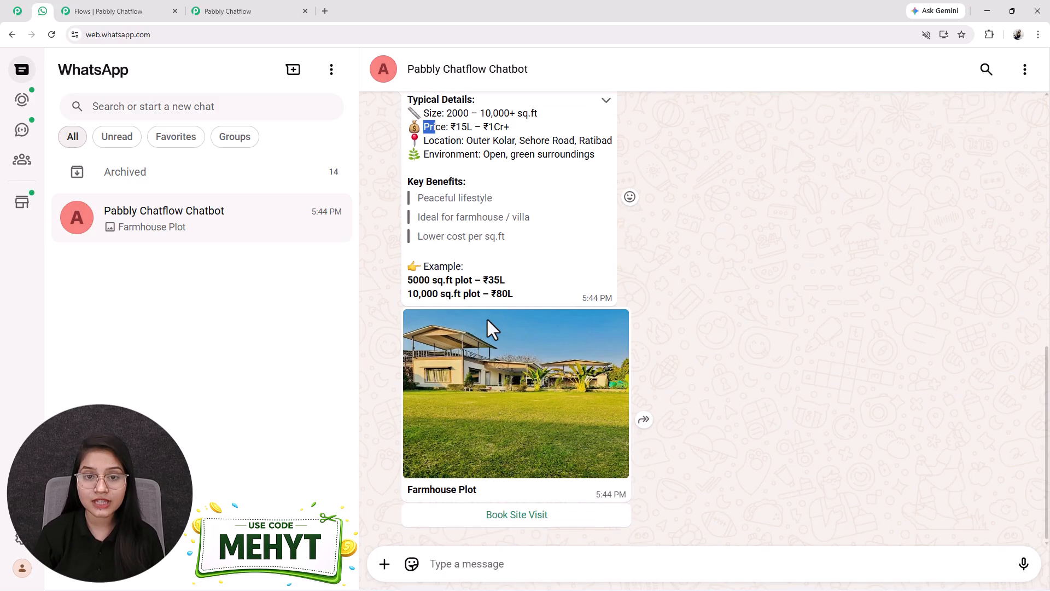
left_click(510, 525)
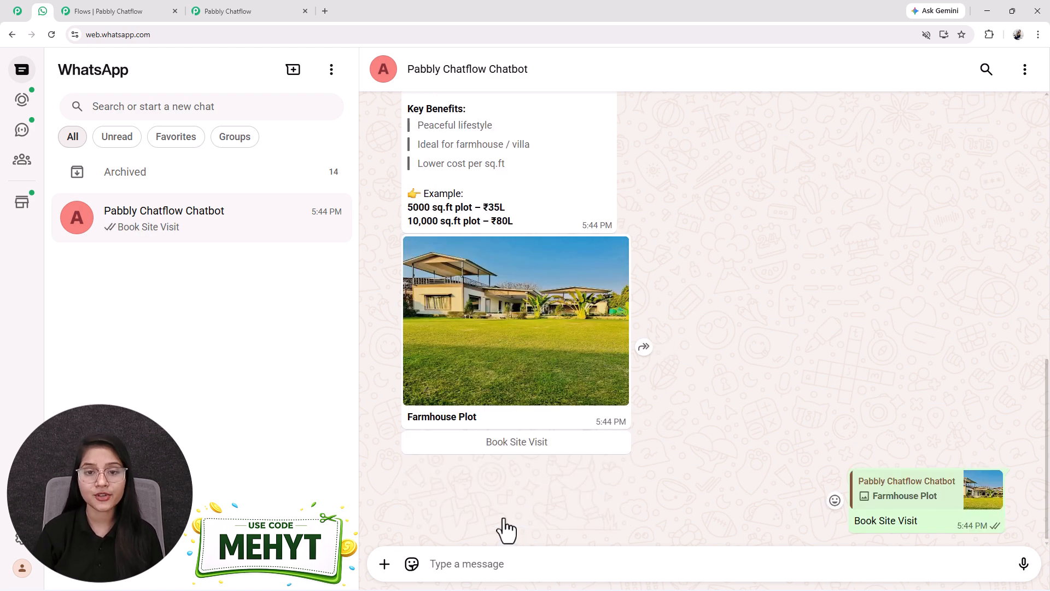
Step: Send 12/05/2026 as the preferred visit date
left_click(483, 564)
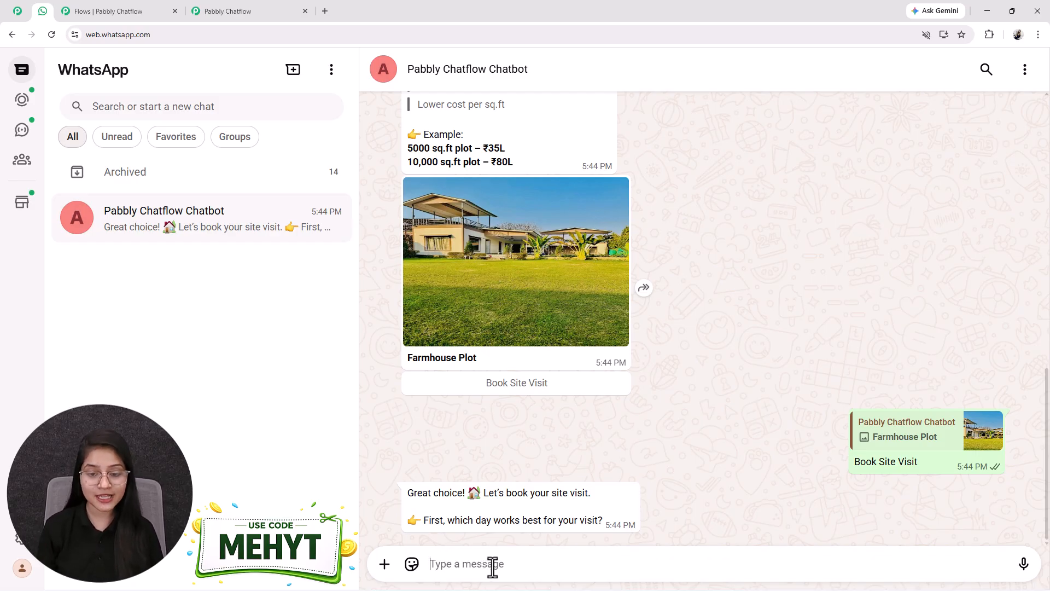
type("1")
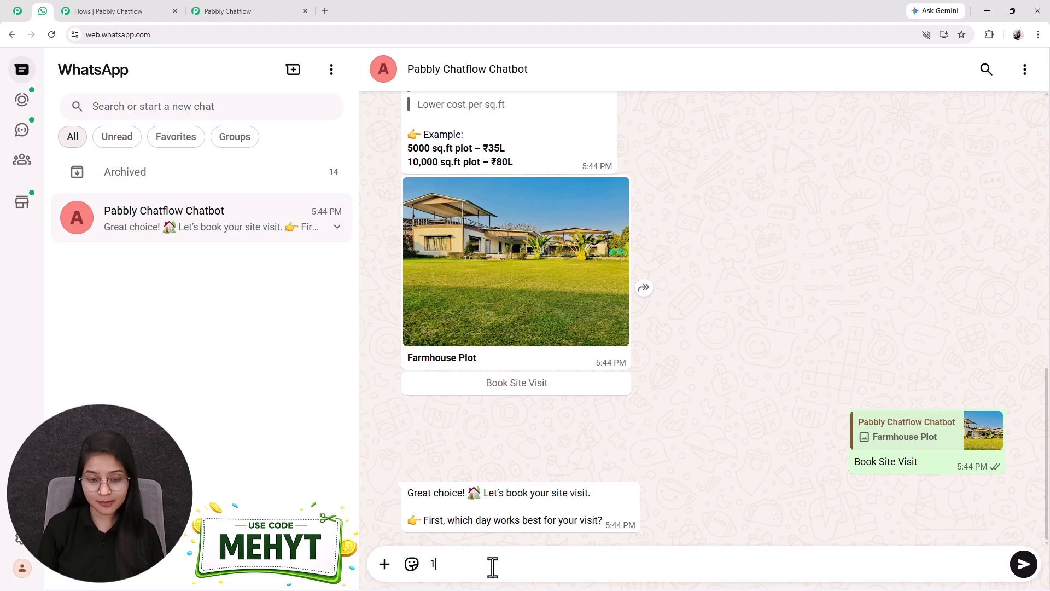
type("2/05/2026")
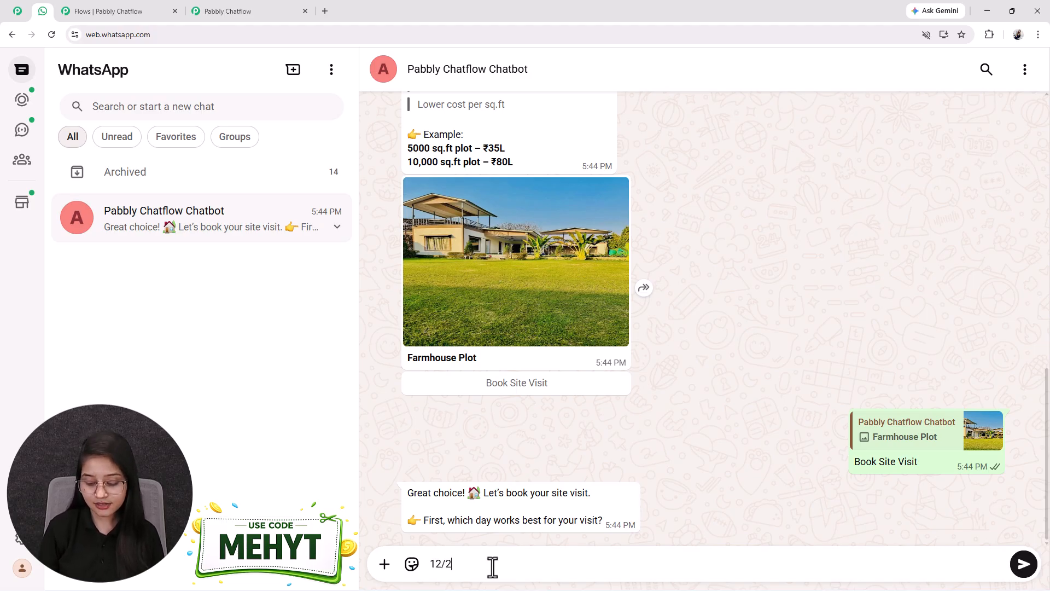
key("Return")
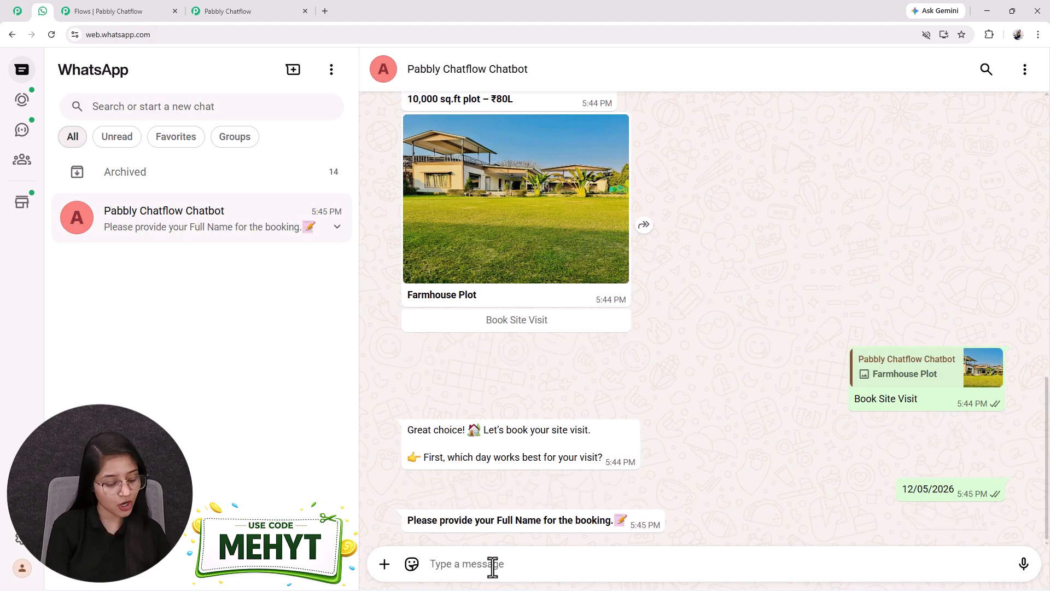
Step: Send the full name Test User, then send a contact phone number for the booking
type("Test")
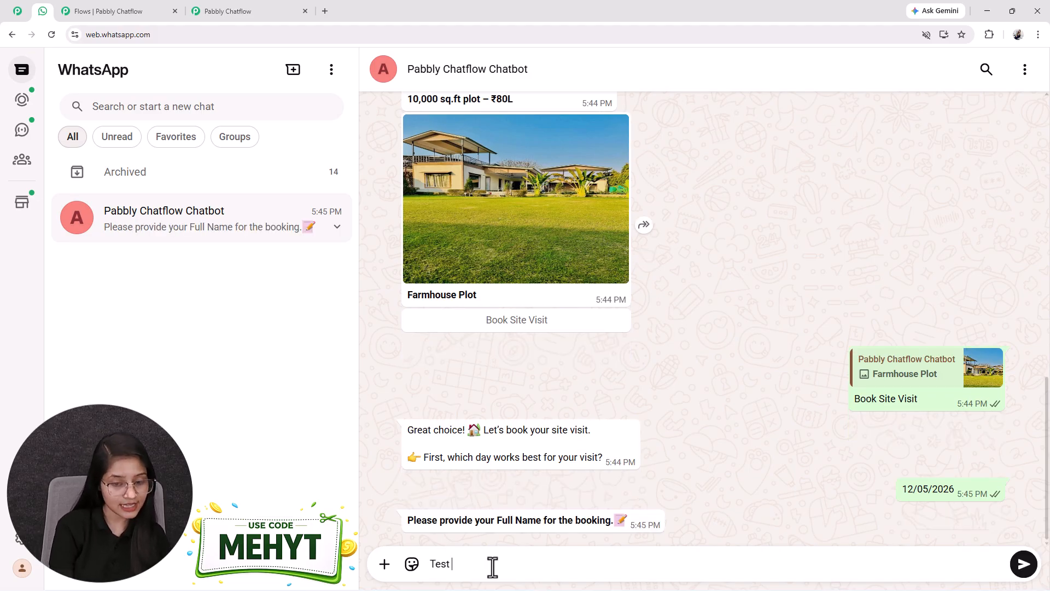
type(" User")
key("Return")
type("8989898989")
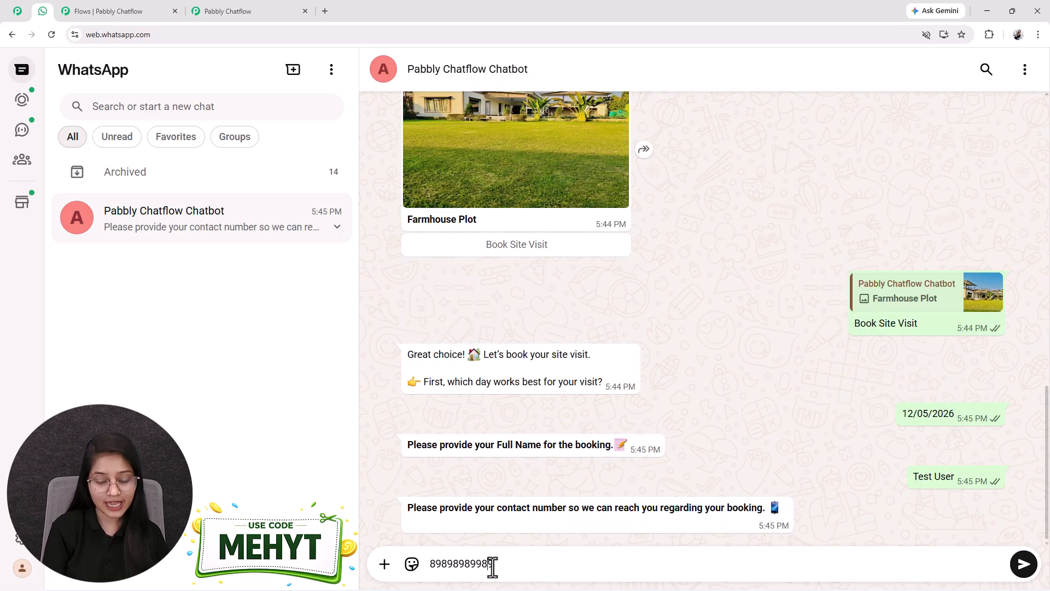
key("Return")
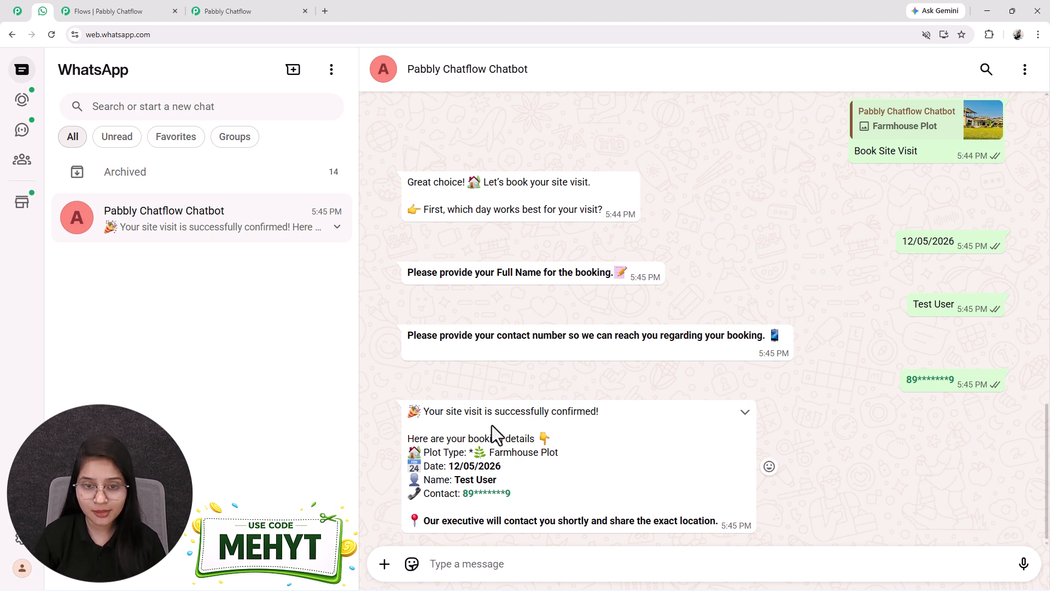
Step: Examine the booking confirmation details and the conversation above it
left_click_drag(444, 479, 502, 479)
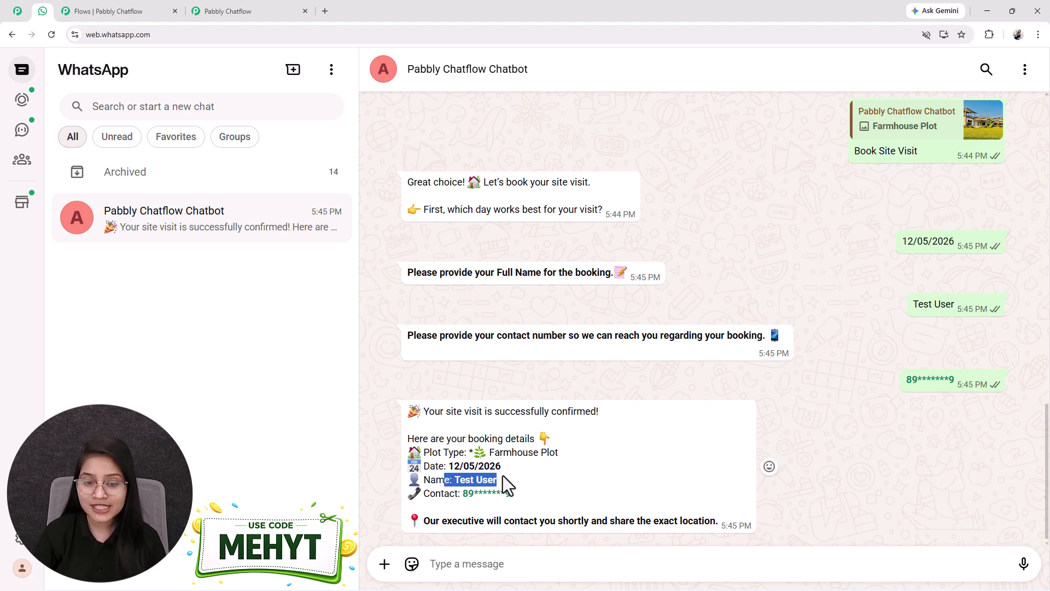
left_click(496, 452)
left_click_drag(564, 452, 474, 452)
left_click_drag(450, 493, 533, 466)
left_click(531, 466)
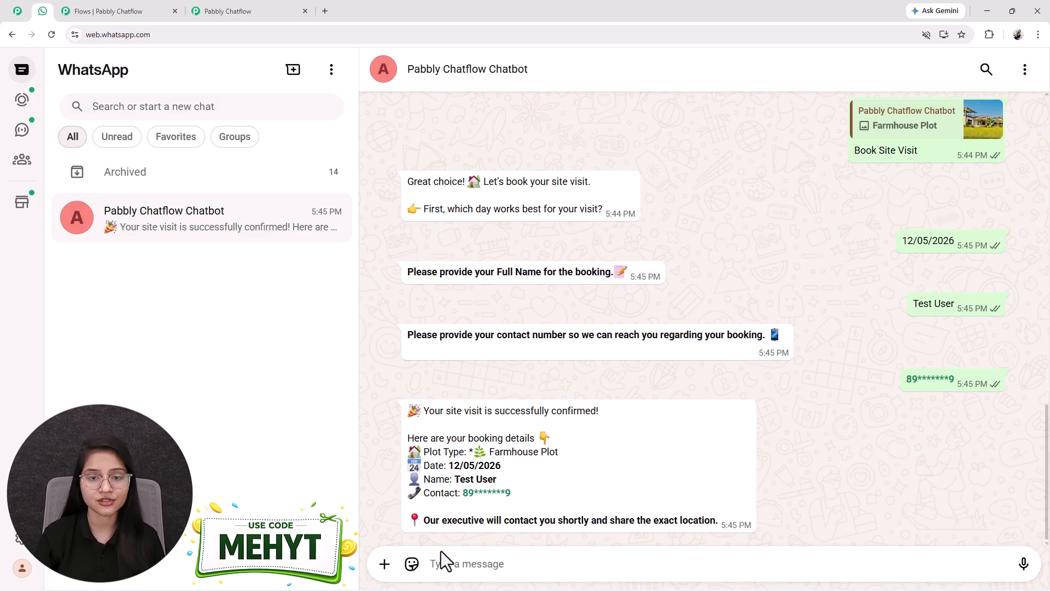
scroll(796, 353, "up", 20)
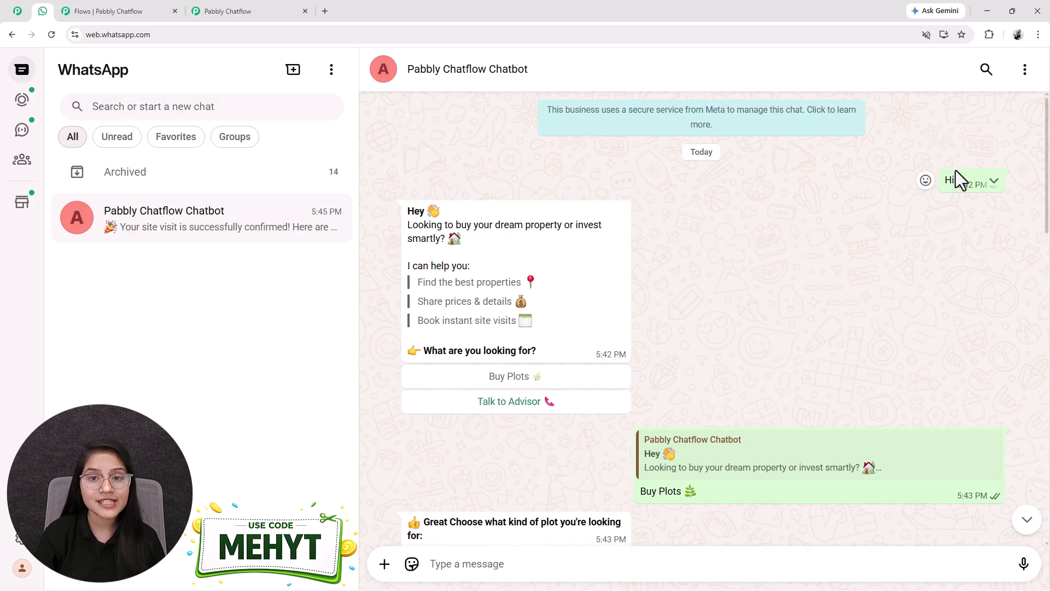
scroll(728, 299, "down", 20)
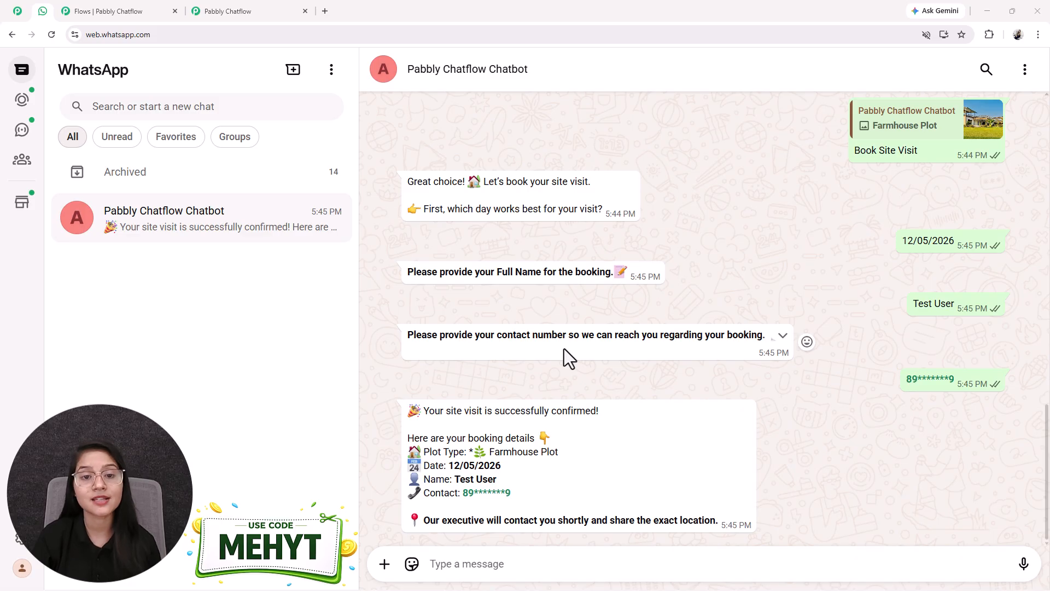
scroll(565, 350, "up", 6)
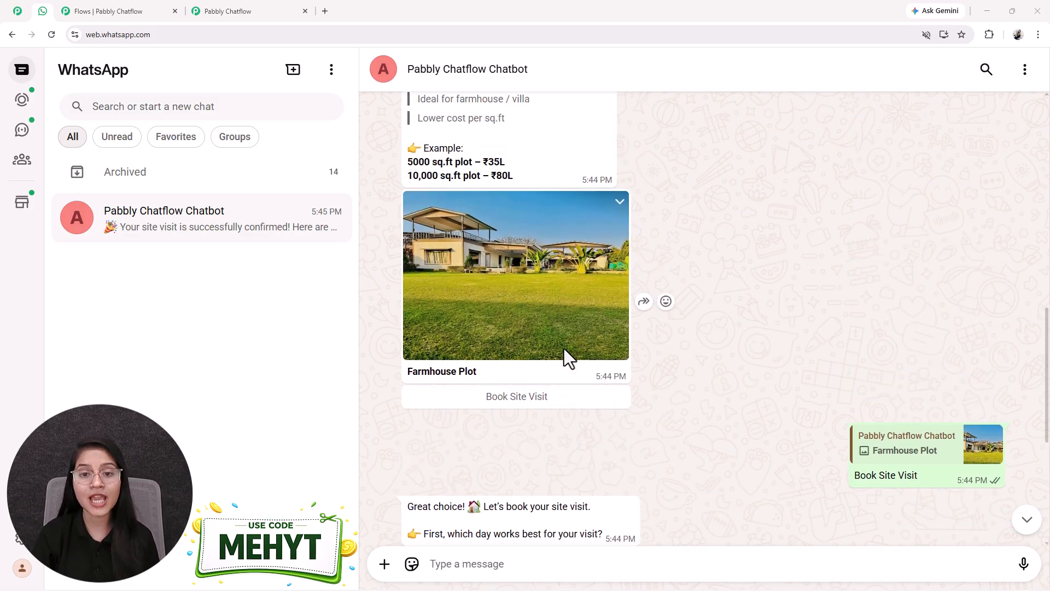
scroll(564, 348, "down", 4)
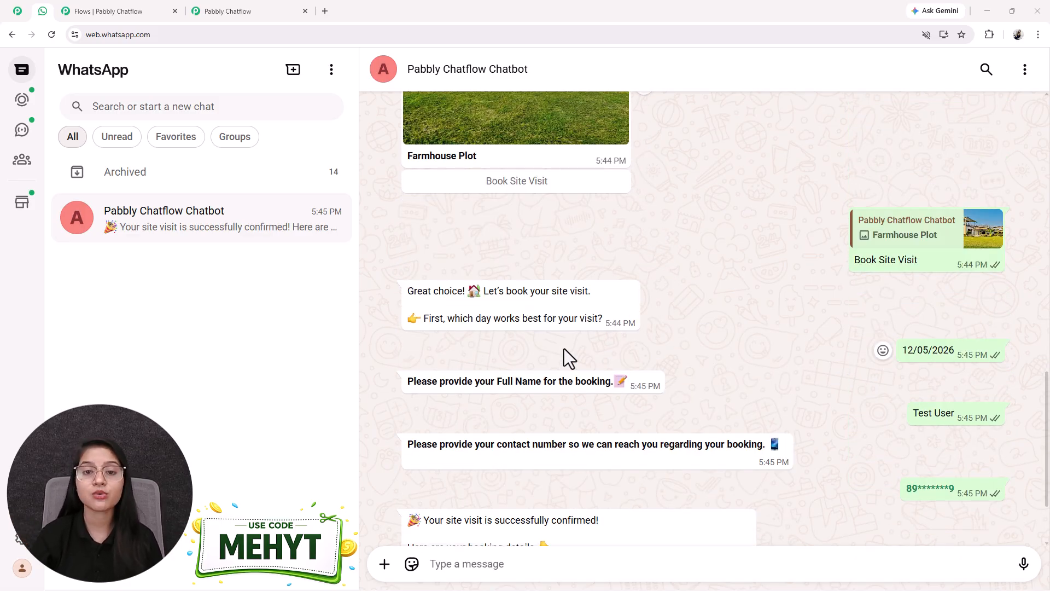
scroll(564, 350, "up", 3)
scroll(563, 349, "down", 5)
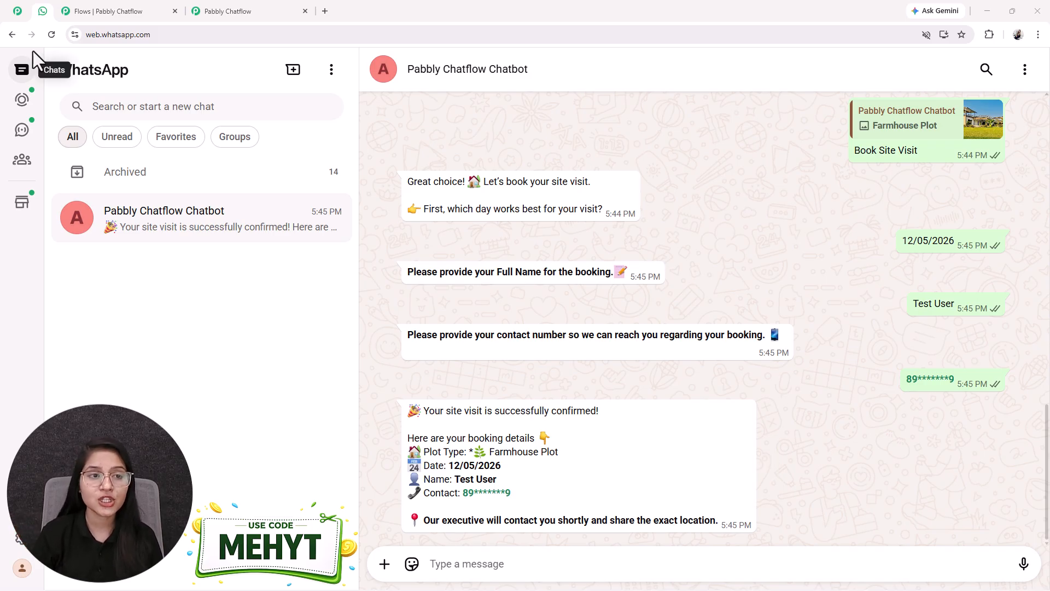
left_click(98, 11)
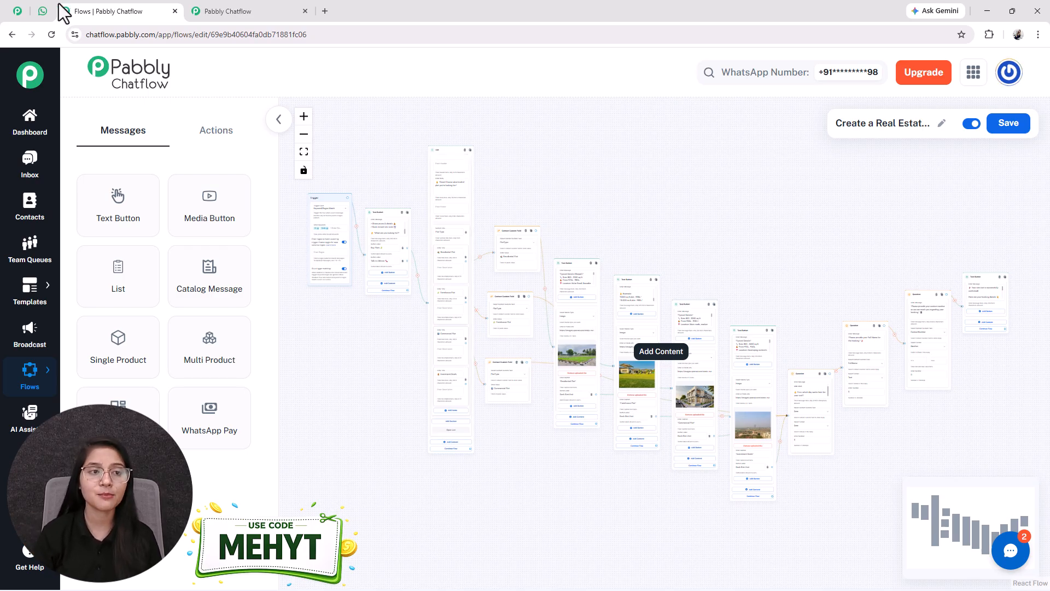
left_click(17, 11)
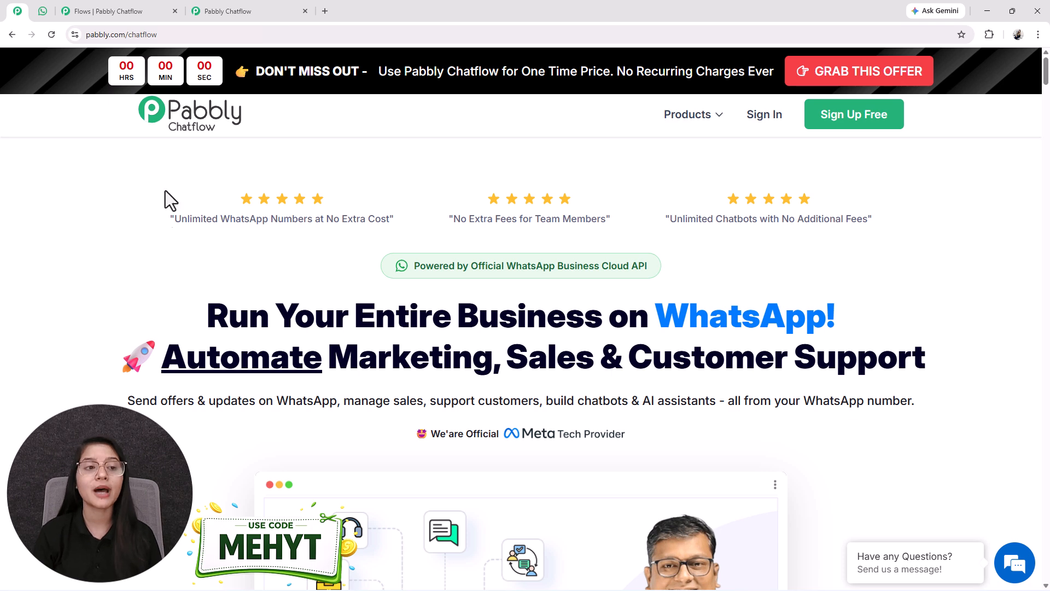
left_click(43, 11)
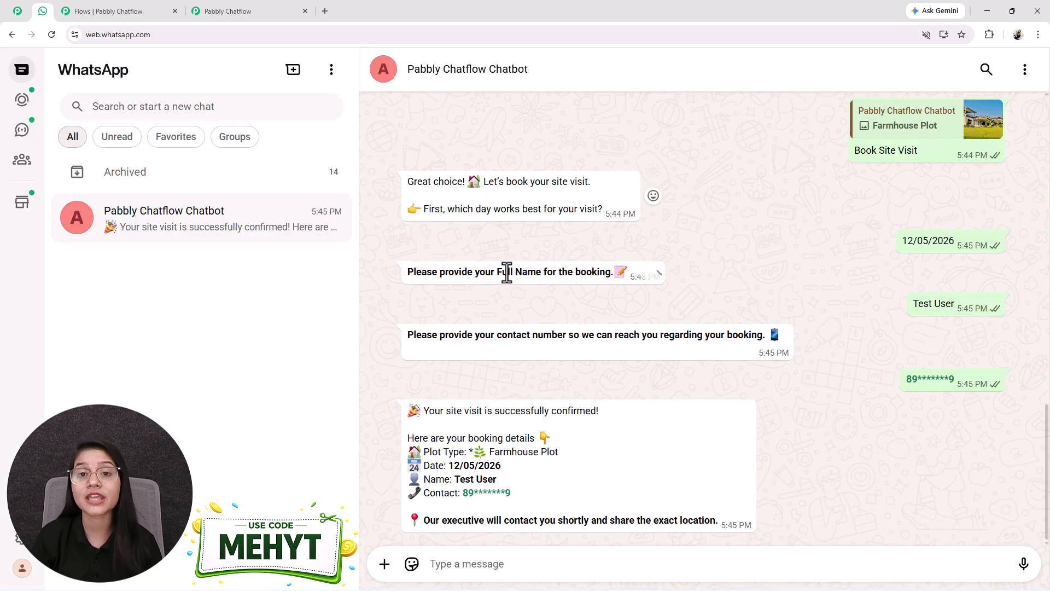
Step: Scroll through the chatbot conversation to review each reply in the flow
scroll(511, 291, "up", 4)
scroll(511, 291, "up", 7)
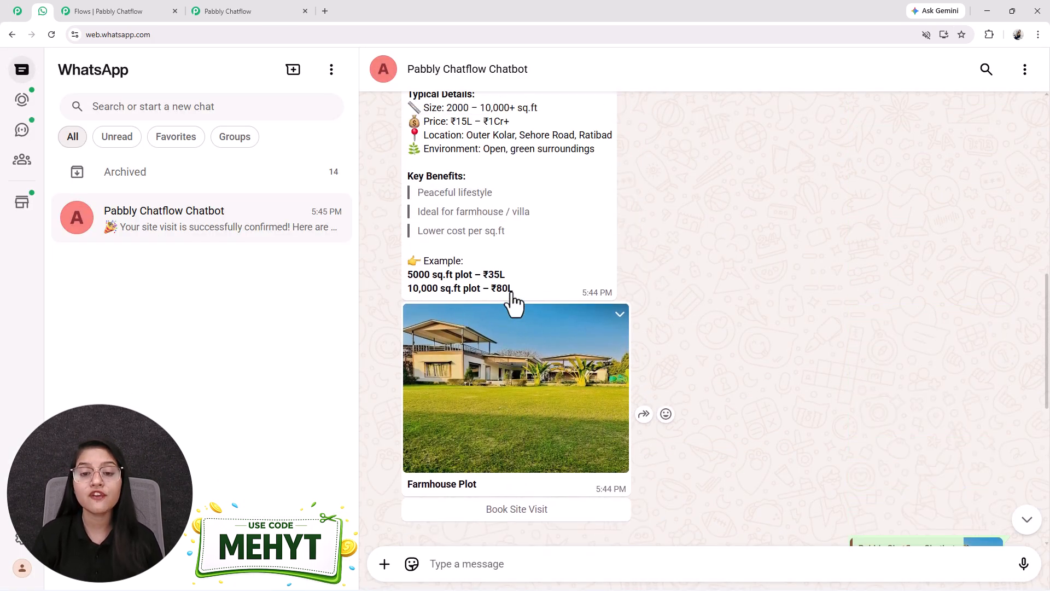
scroll(511, 291, "down", 12)
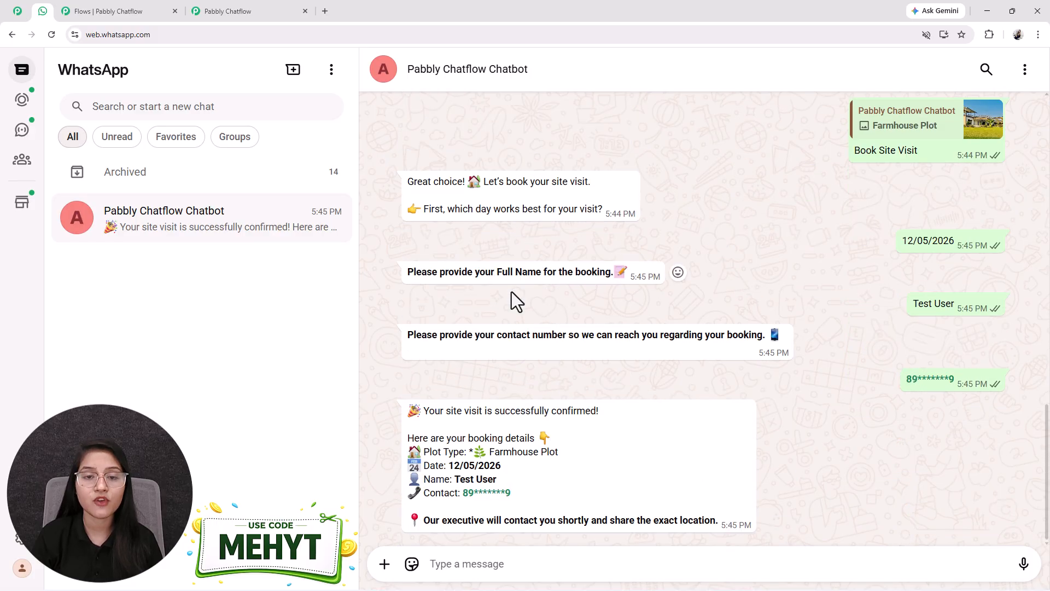
scroll(511, 291, "up", 6)
scroll(511, 291, "up", 14)
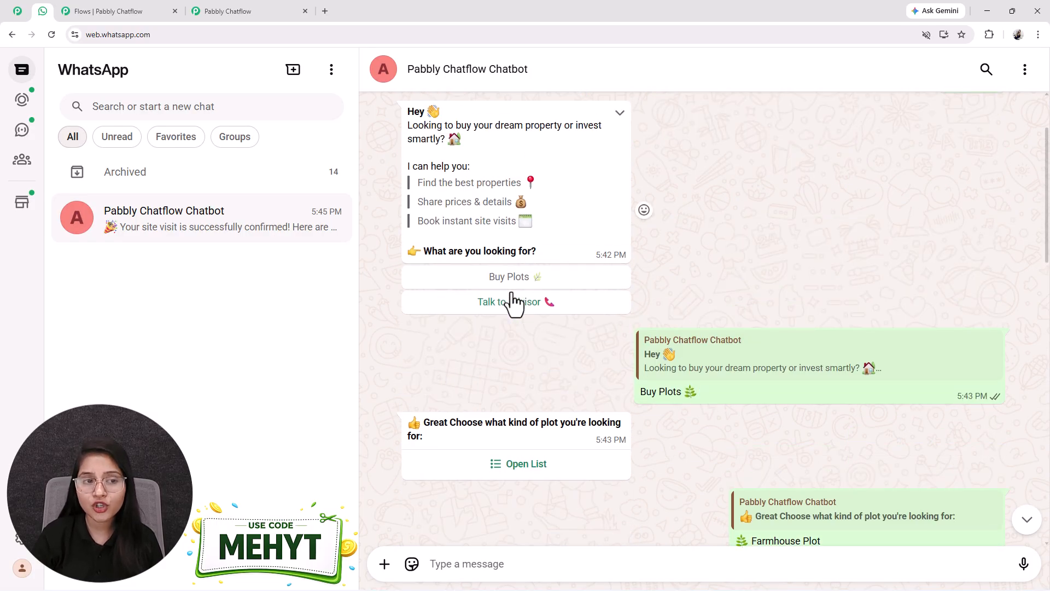
scroll(511, 291, "down", 8)
scroll(511, 292, "down", 10)
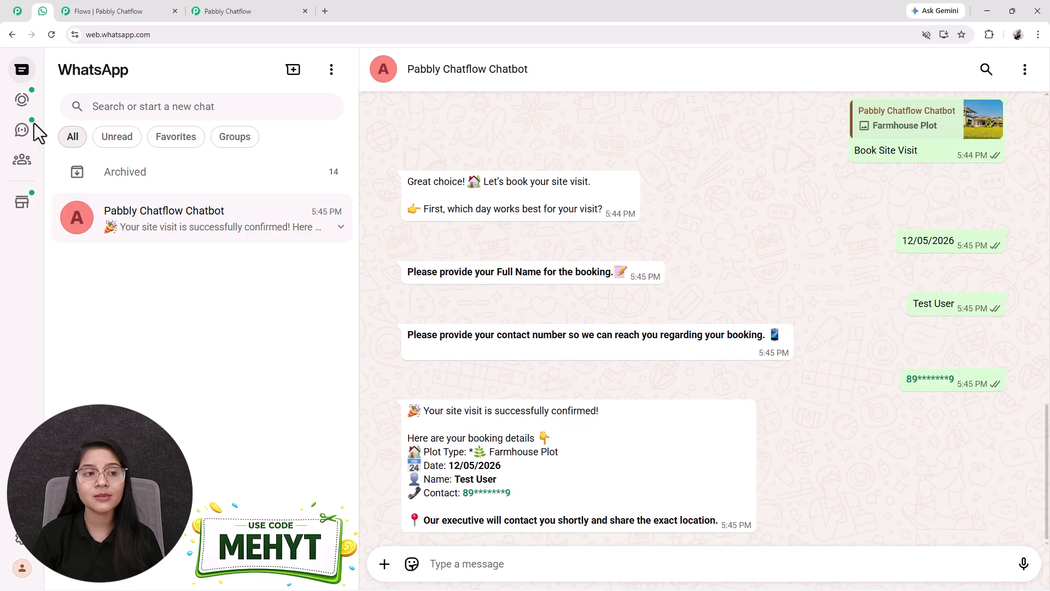
left_click(17, 11)
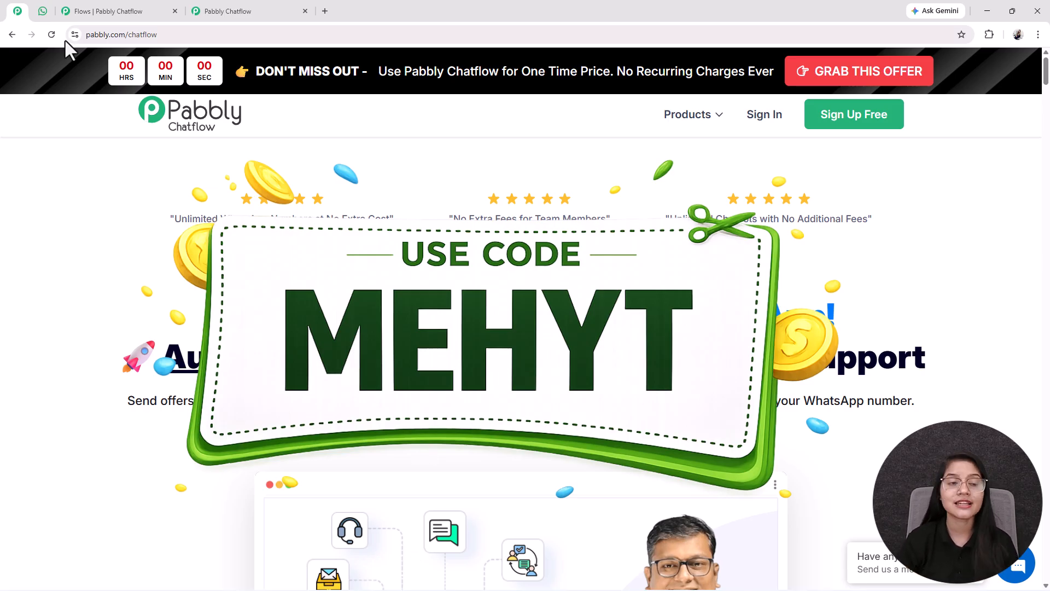
left_click(39, 11)
scroll(606, 361, "up", 6)
scroll(635, 379, "up", 5)
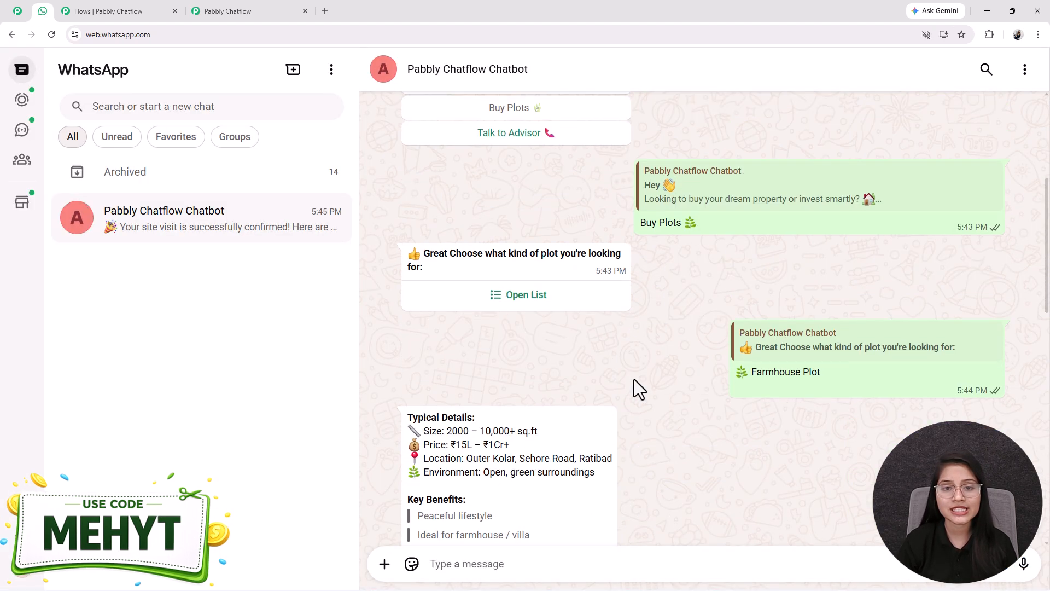
Step: Open pabbly.com/chatflow in a new browser tab
scroll(634, 379, "down", 15)
left_click(321, 10)
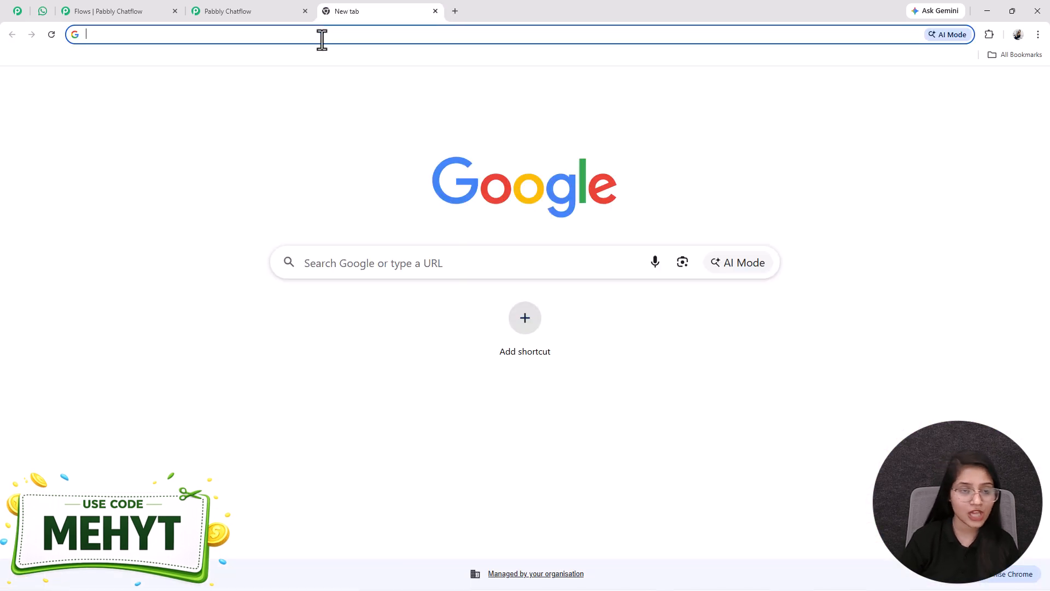
type("pabb")
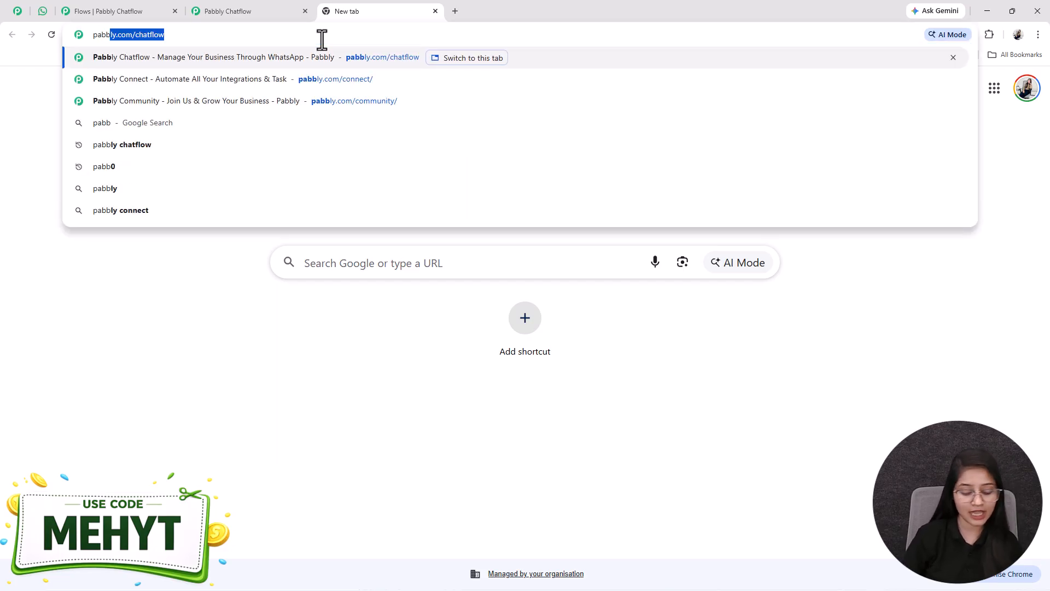
key("Return")
Step: Go to the Pabbly Chatflow app dashboard
left_click(305, 12)
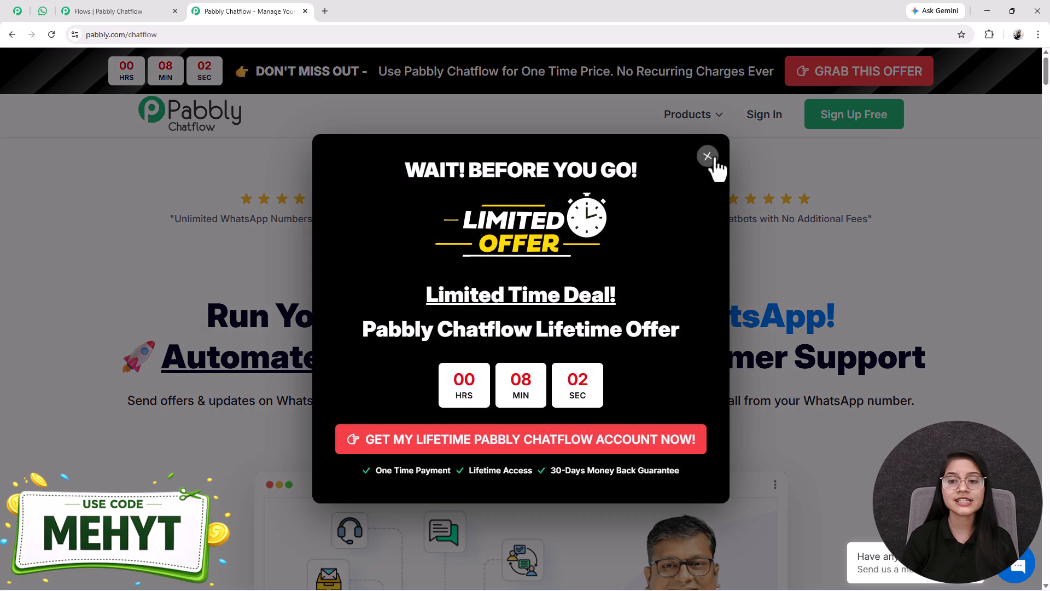
left_click(709, 157)
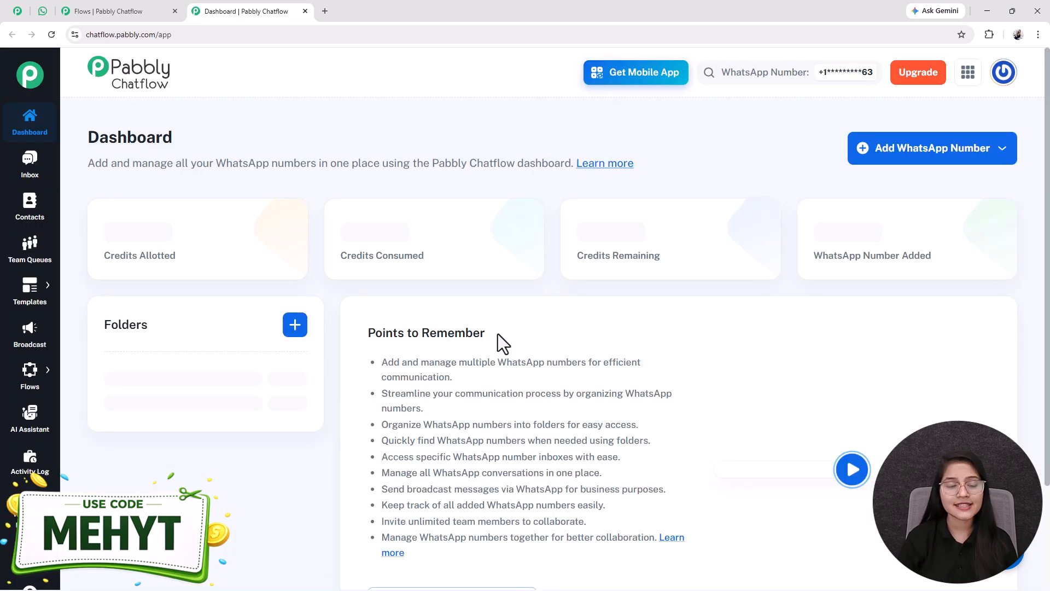
scroll(498, 333, "down", 4)
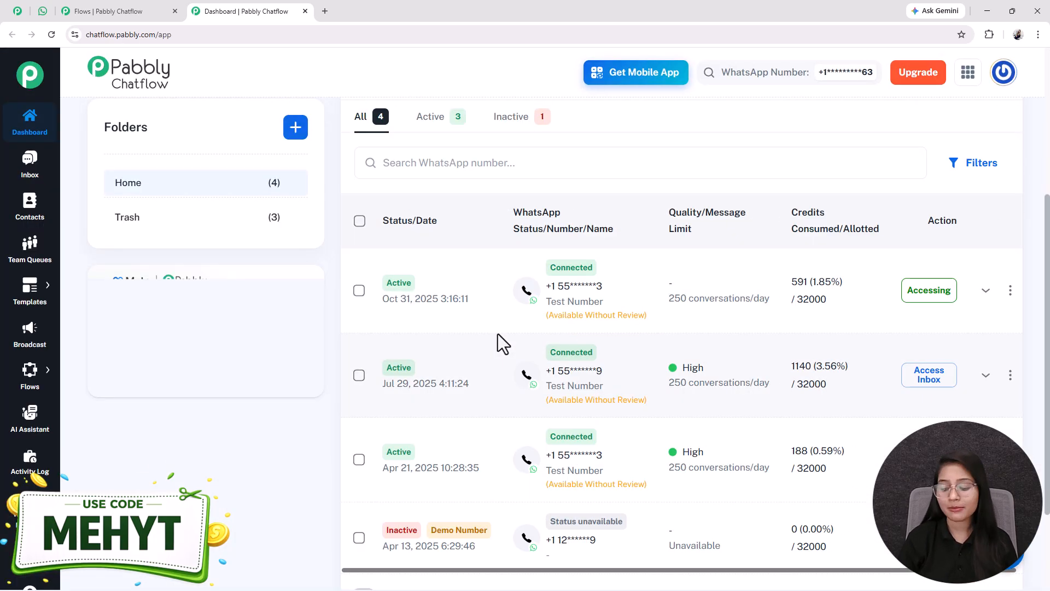
scroll(497, 334, "up", 4)
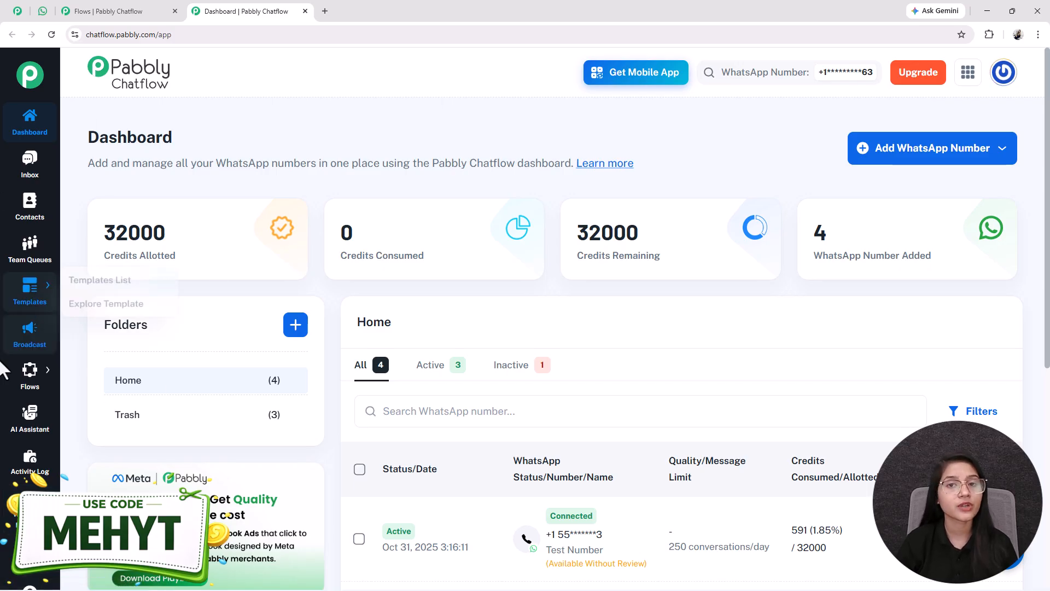
Step: Open the active real estate chatbot flow from the Flows section
mouse_move(76, 375)
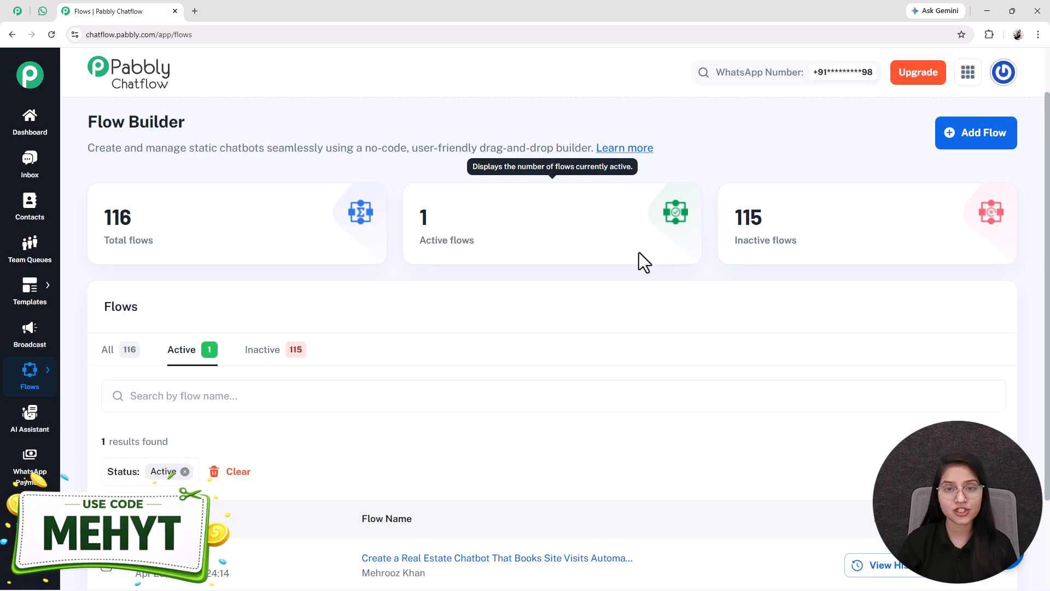
scroll(646, 260, "down", 1)
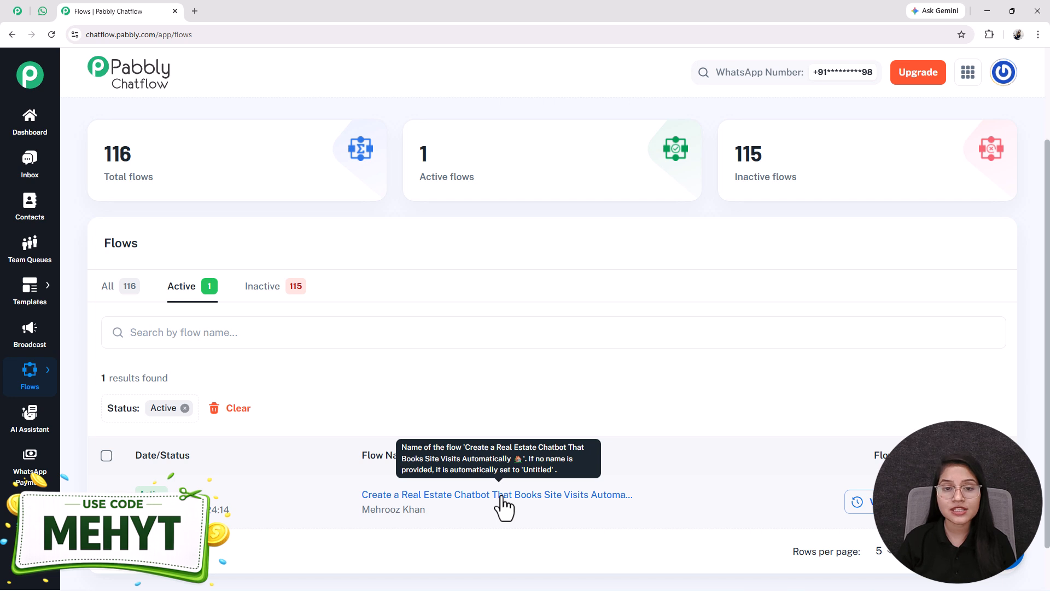
scroll(501, 506, "up", 1)
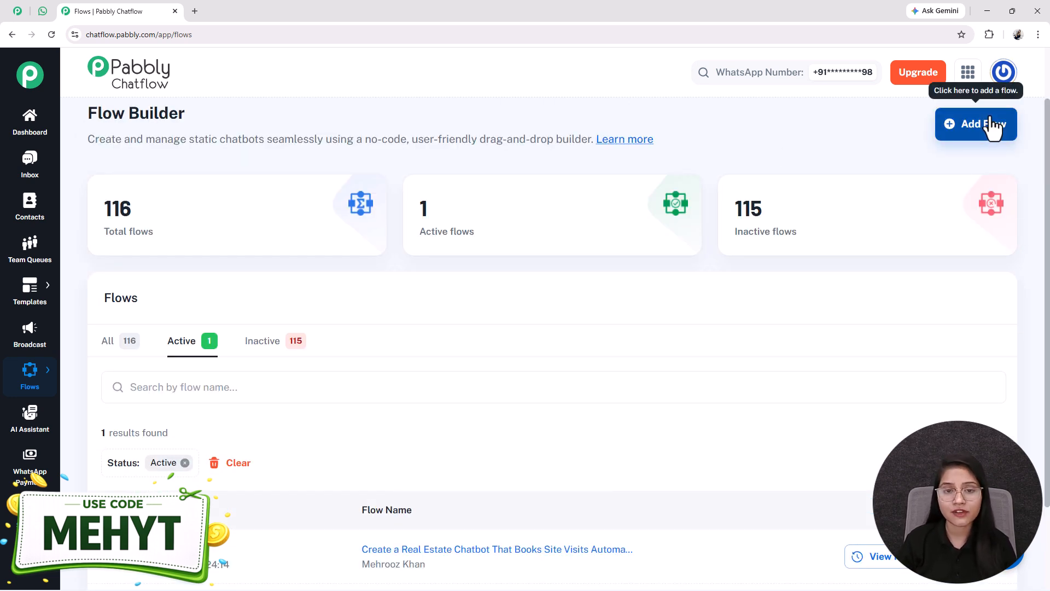
scroll(507, 514, "down", 1)
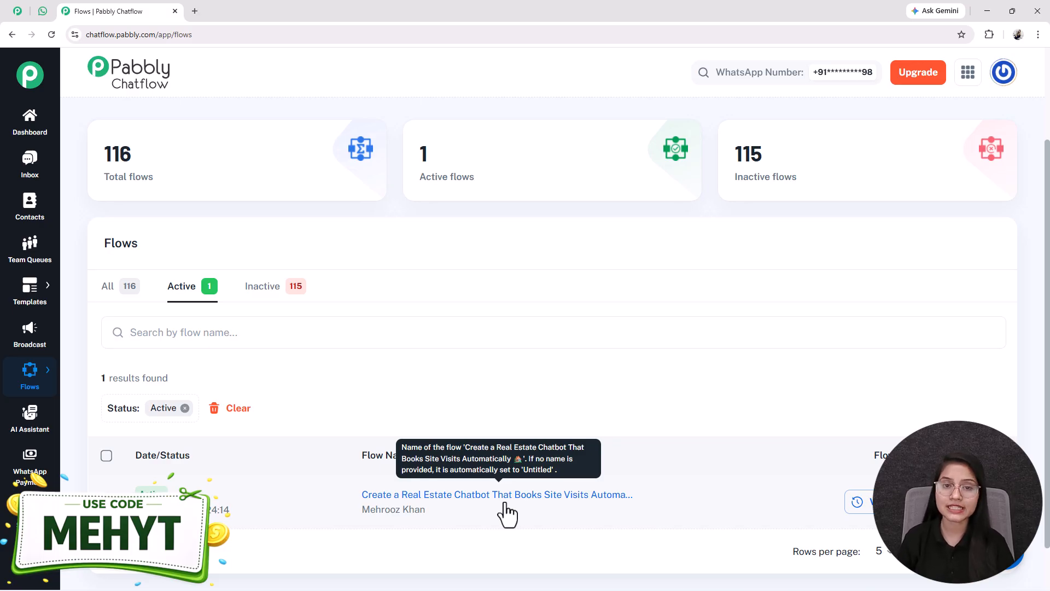
left_click(506, 495)
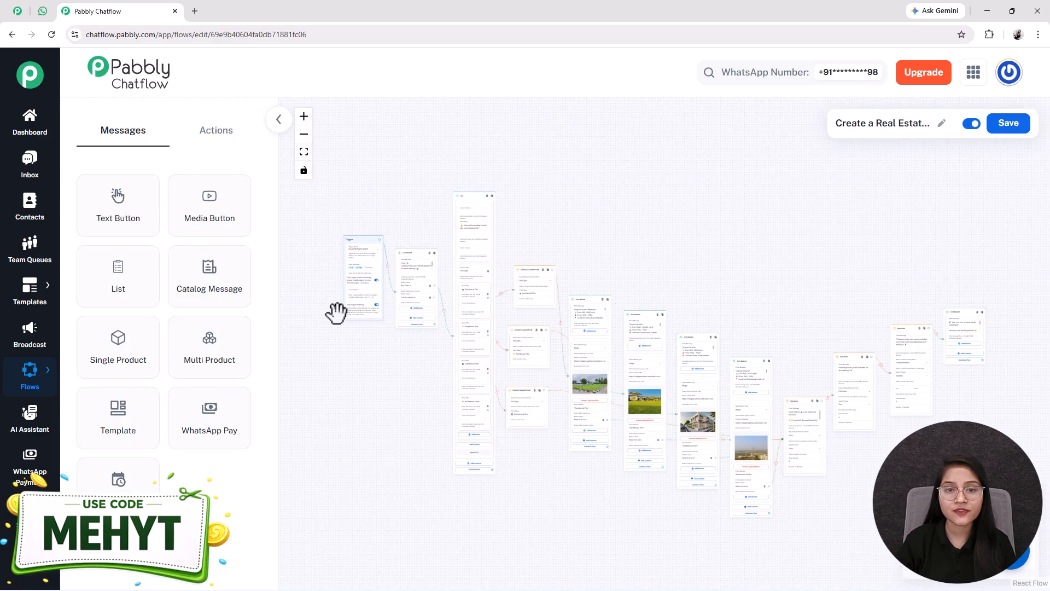
Step: Examine the trigger event options on the flow's Trigger node
scroll(346, 260, "up", 5)
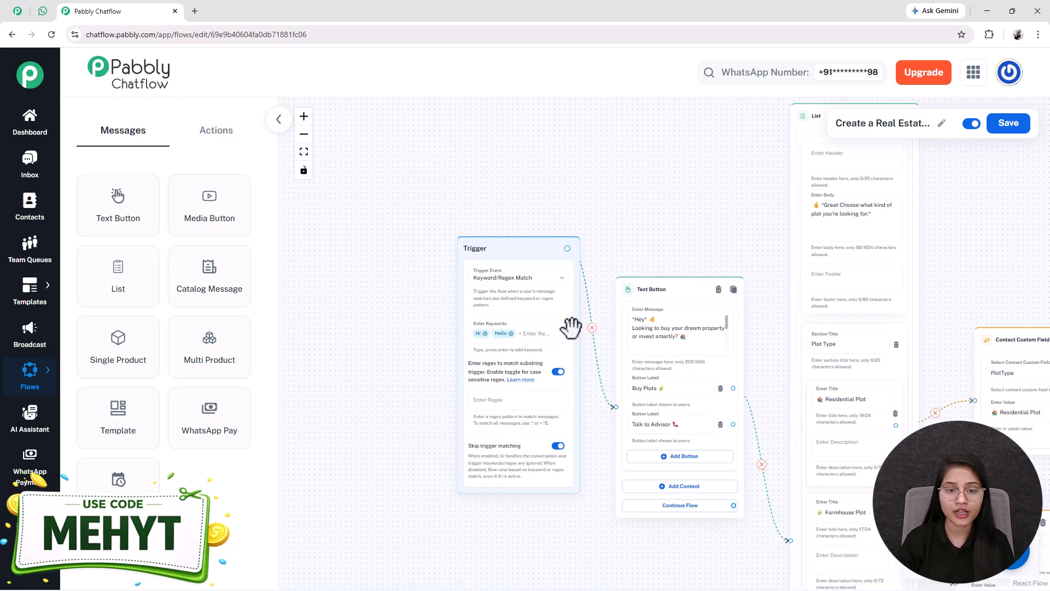
left_click(704, 364)
left_click(482, 445)
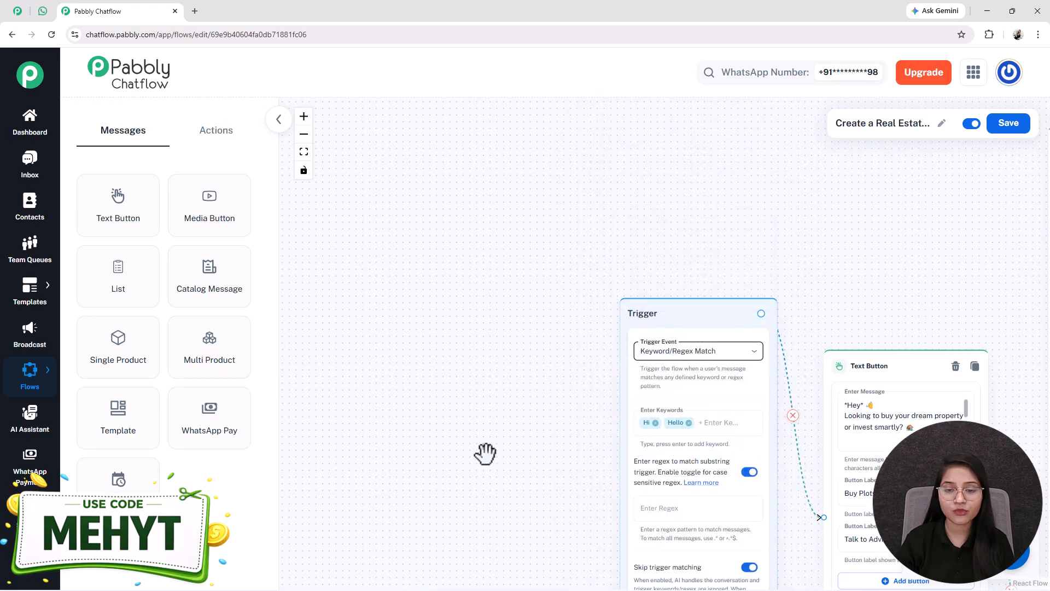
left_click_drag(498, 476, 263, 307)
left_click(430, 202)
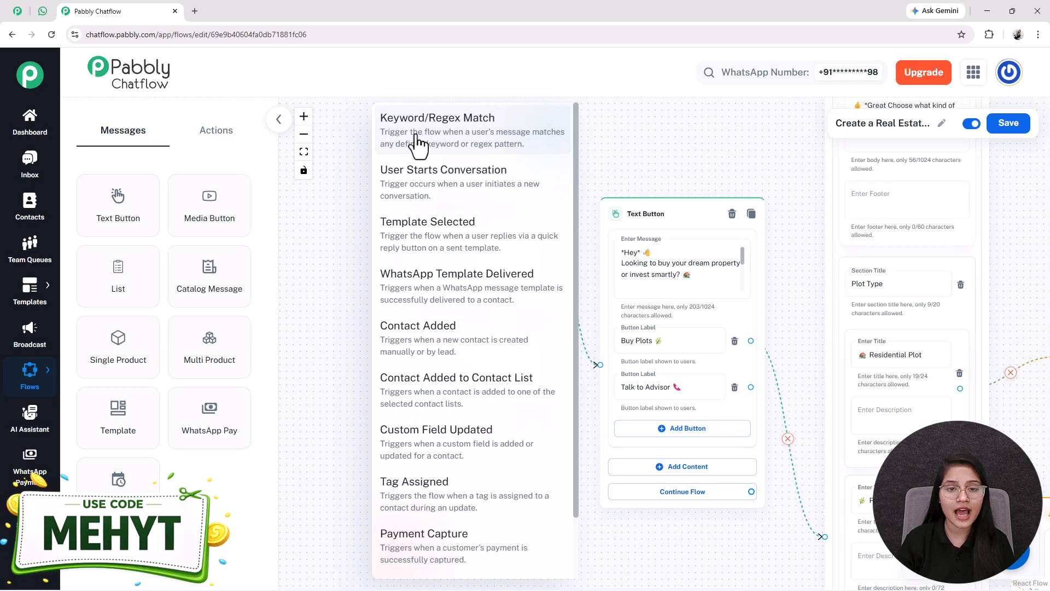
left_click(330, 206)
Step: Try adding another trigger keyword, then remove it
left_click(419, 357)
left_click_drag(351, 343, 266, 324)
left_click(409, 252)
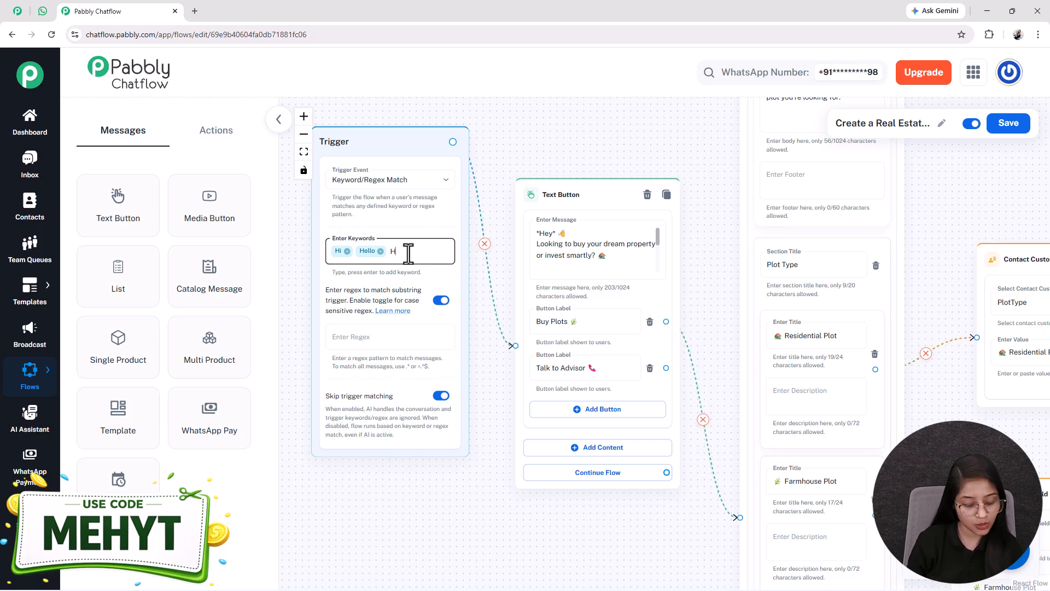
key("Return")
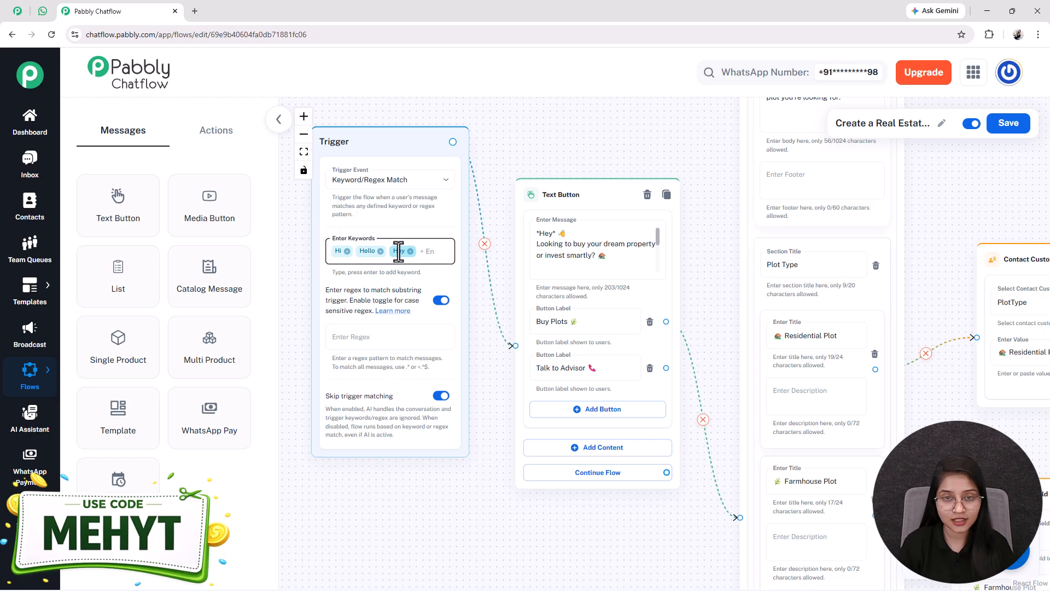
key("BackSpace")
Step: Save the flow
left_click(303, 153)
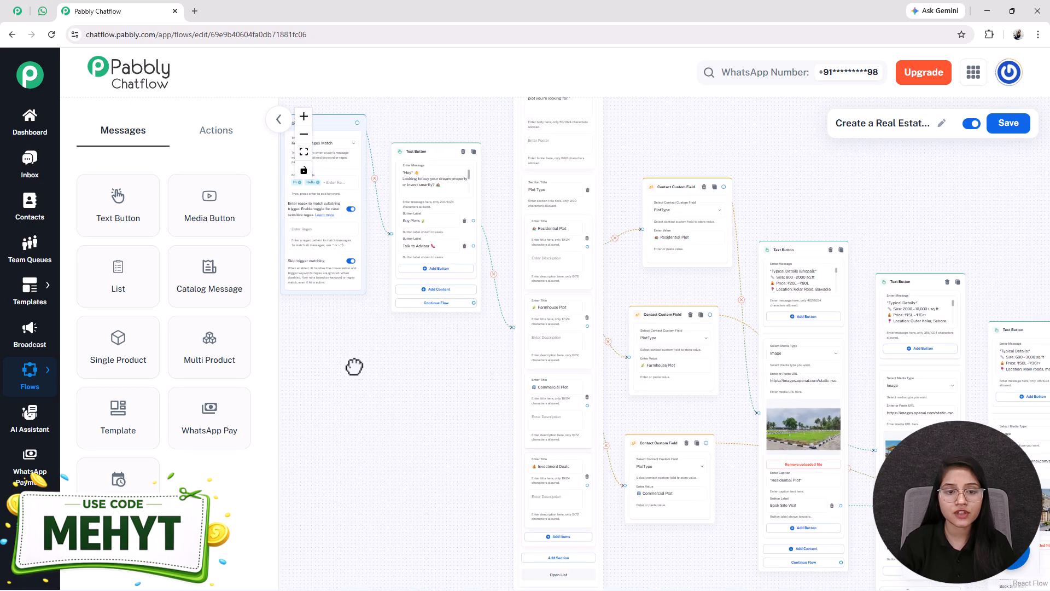
scroll(422, 312, "up", 5)
left_click_drag(323, 328, 285, 342)
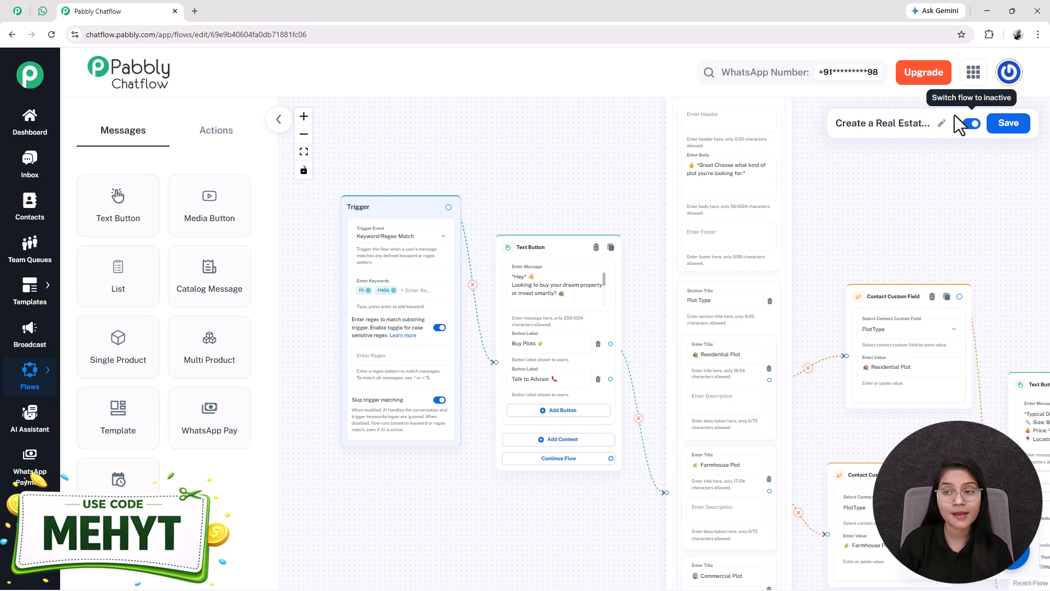
left_click(1008, 123)
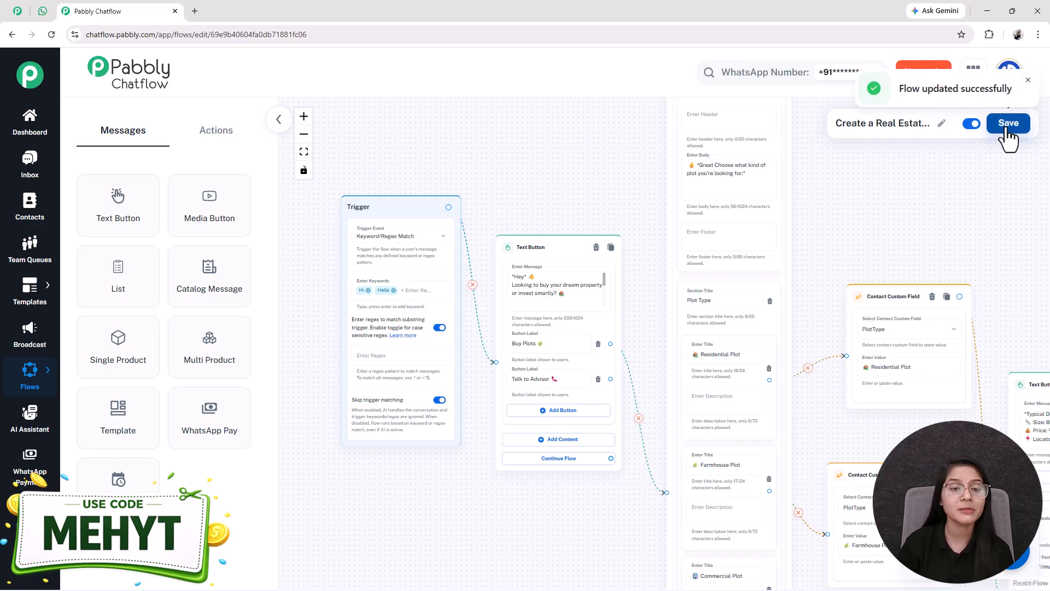
left_click(216, 132)
left_click(127, 136)
left_click(213, 134)
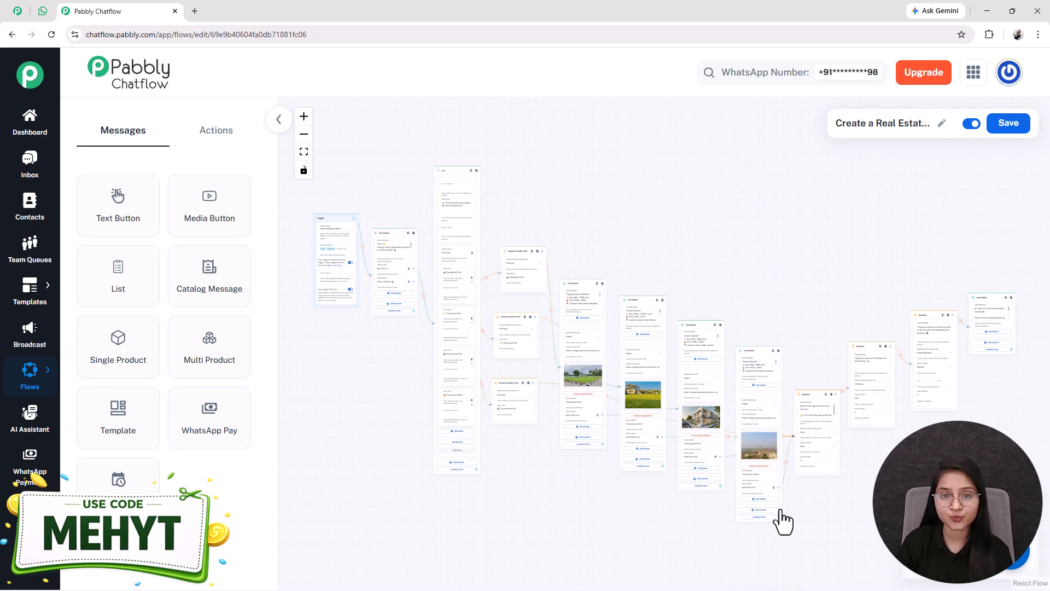
Step: Compare the flow's opening Text Button node with the chatbot's first reply in the WhatsApp chat
scroll(323, 221, "up", 5)
scroll(361, 328, "up", 3)
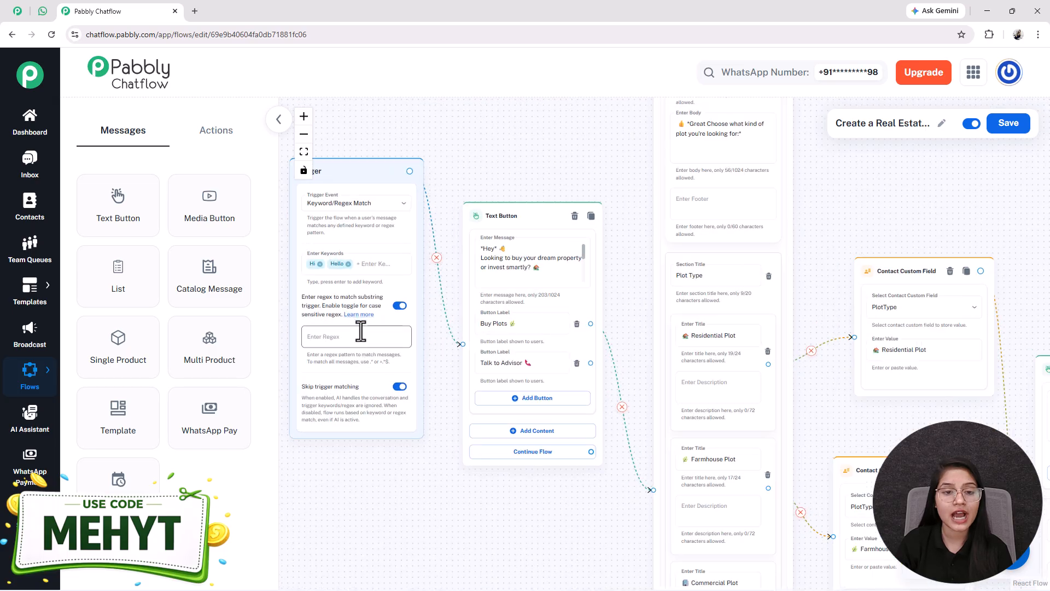
scroll(361, 331, "up", 1)
left_click_drag(346, 491, 447, 515)
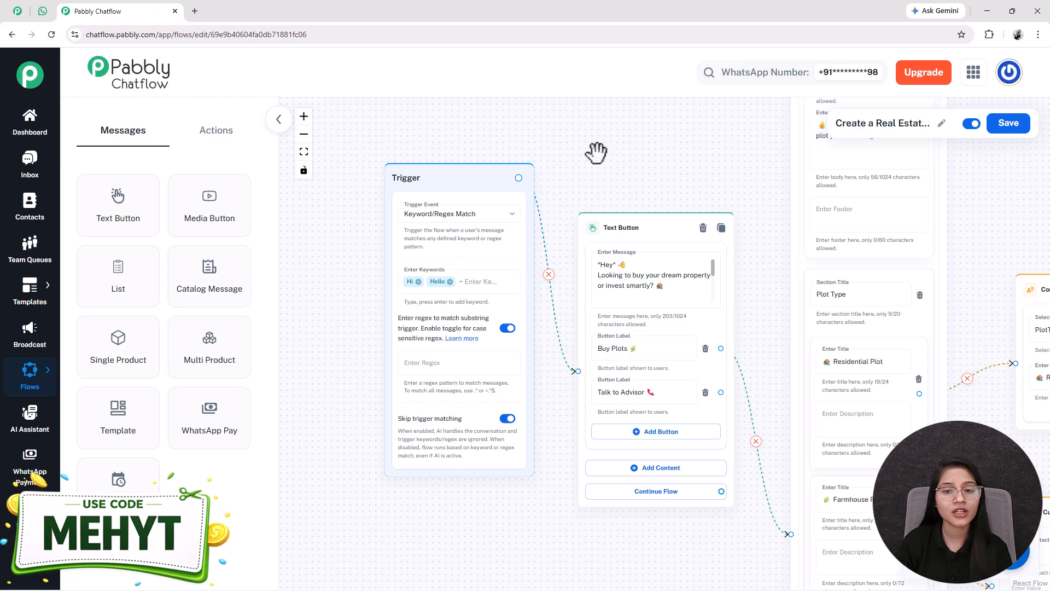
left_click_drag(584, 169, 367, 174)
scroll(408, 241, "up", 3)
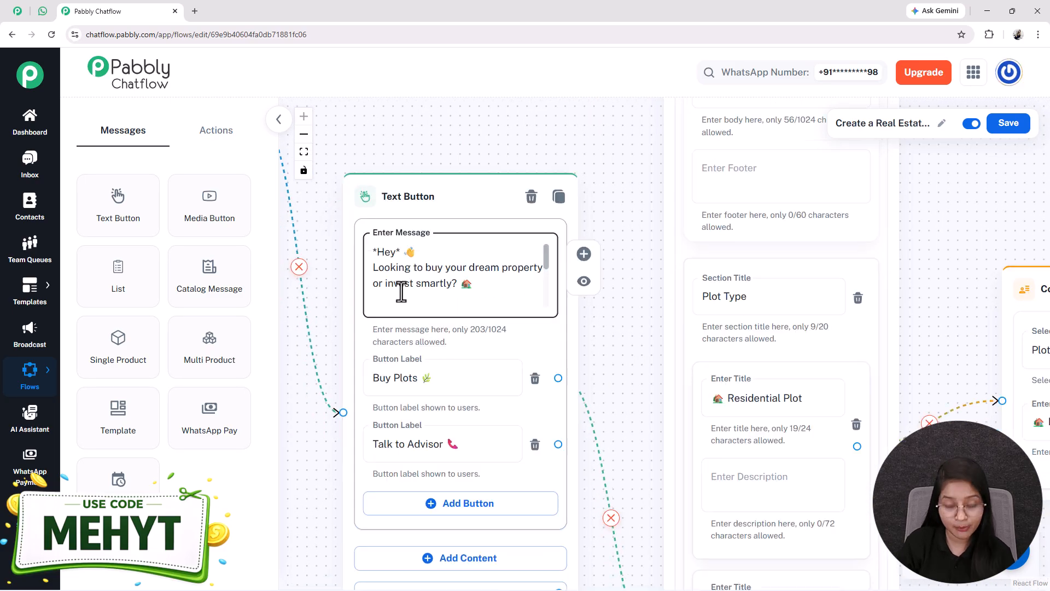
left_click_drag(624, 328, 611, 244)
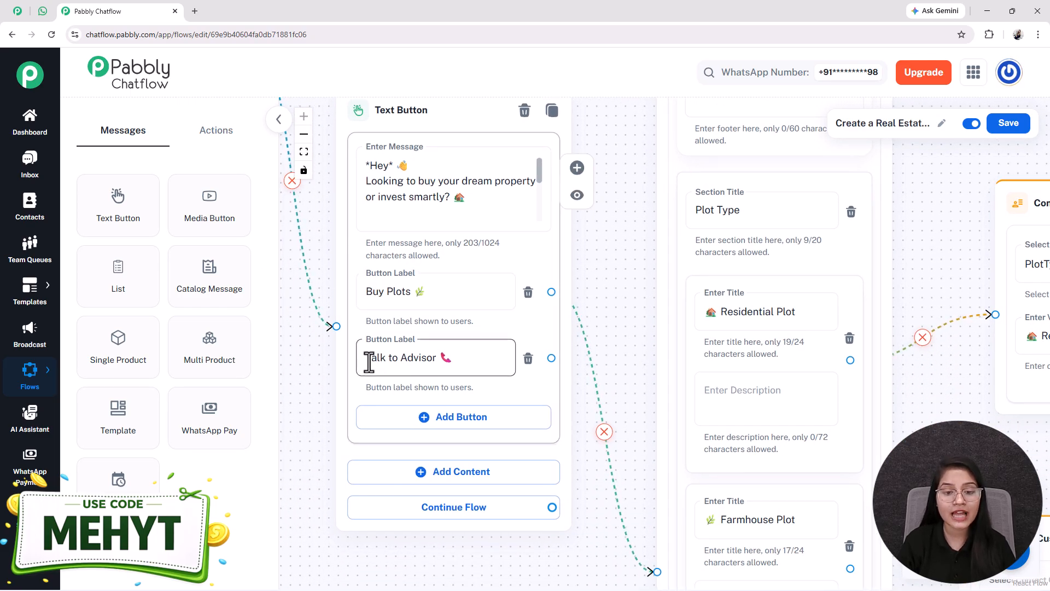
left_click(41, 11)
scroll(602, 356, "up", 10)
scroll(645, 376, "up", 10)
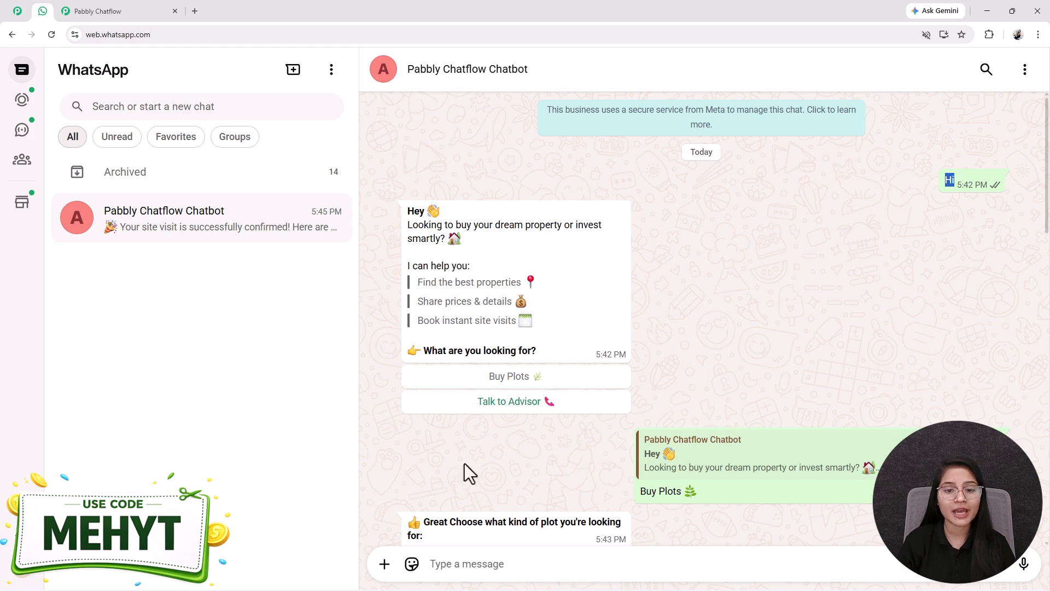
left_click(98, 11)
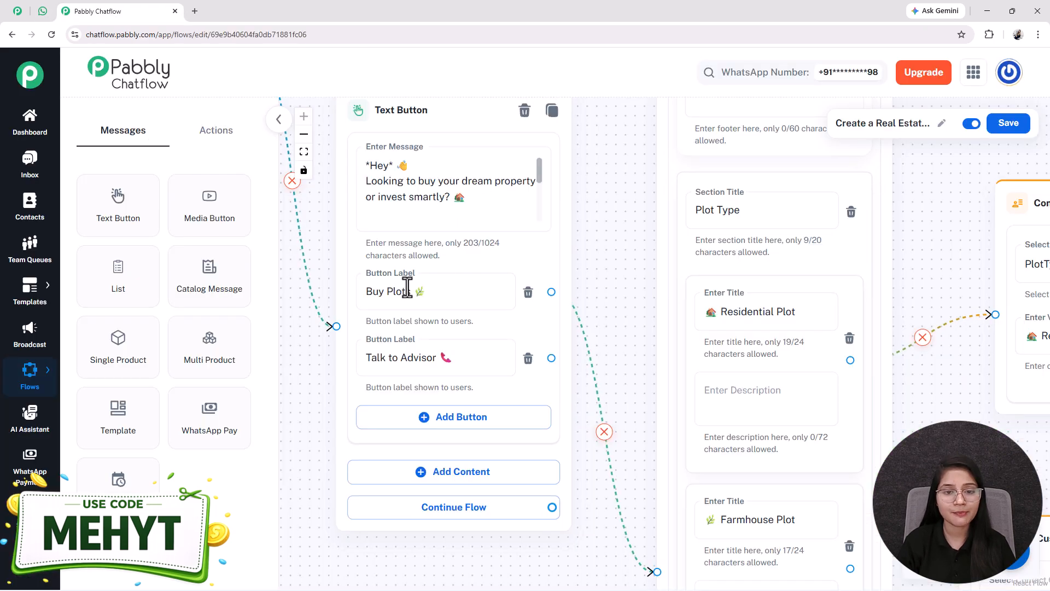
Step: Add a new Text Button node to the canvas next to the Trigger node
scroll(326, 316, "down", 2)
left_click_drag(307, 340, 436, 418)
left_click_drag(107, 200, 350, 213)
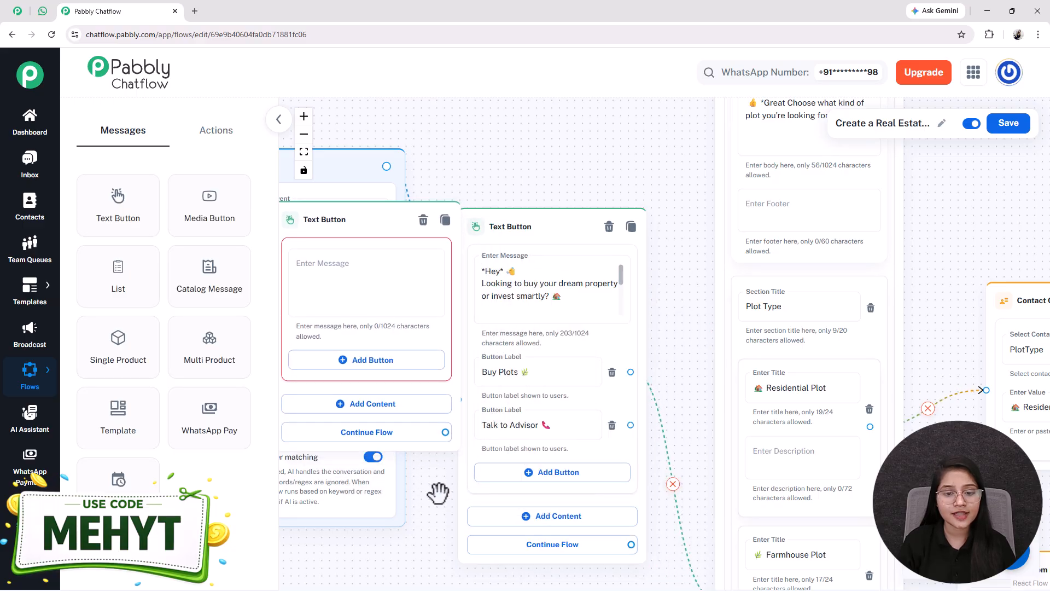
left_click_drag(438, 493, 557, 515)
left_click_drag(462, 277, 443, 298)
left_click(443, 303)
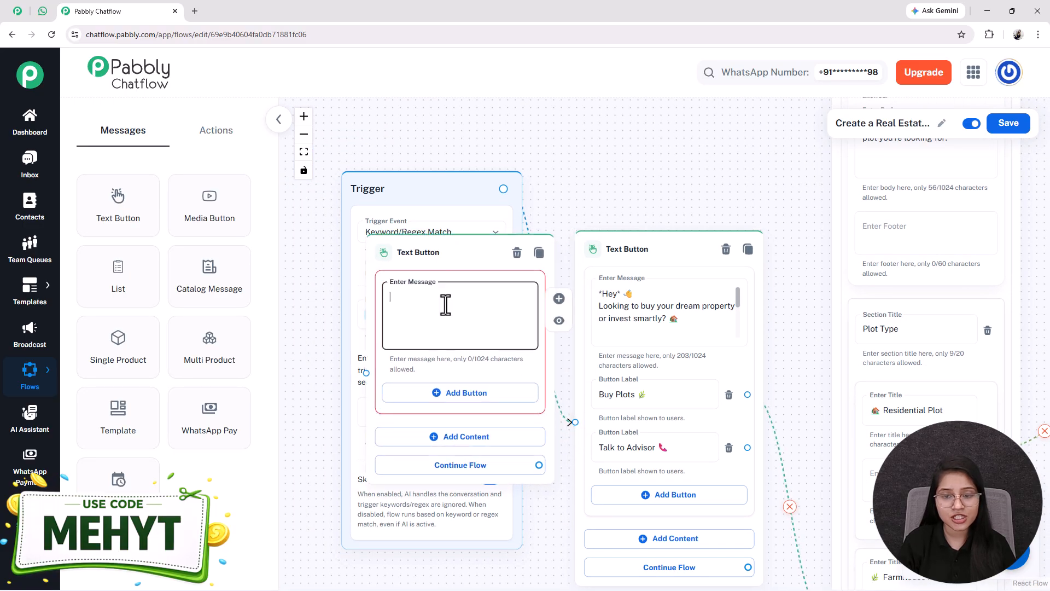
Step: Try to add a quick reply button to the new Text Button node without a name
left_click(466, 394)
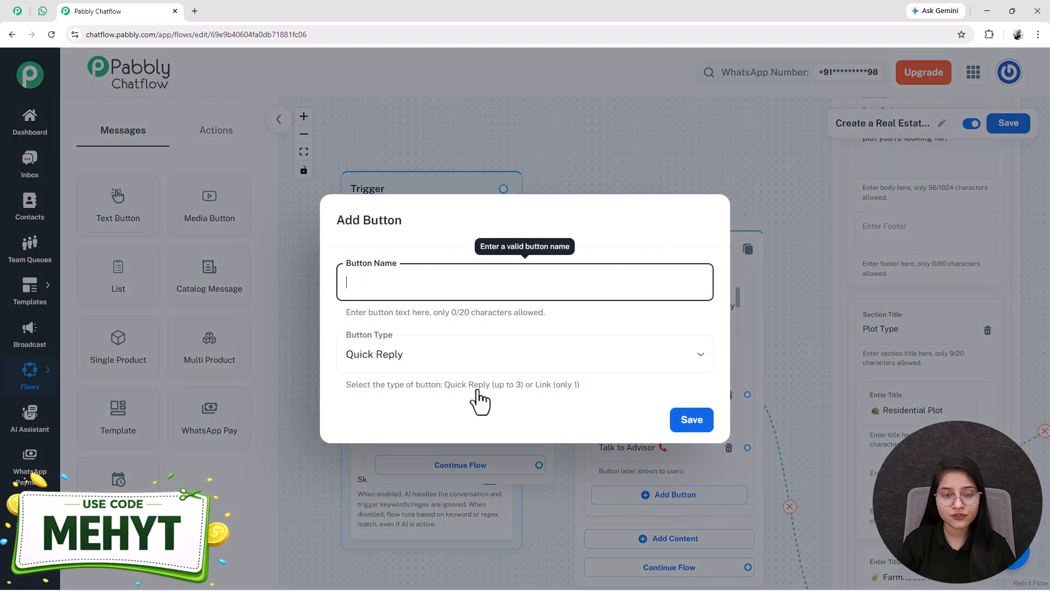
left_click(411, 365)
left_click(524, 584)
left_click(688, 427)
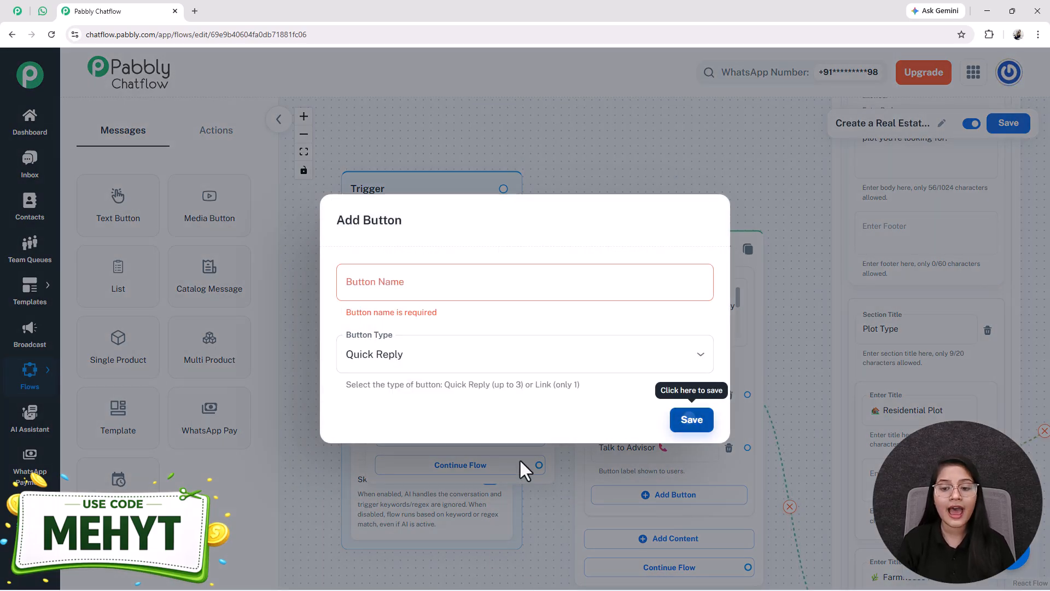
left_click(511, 558)
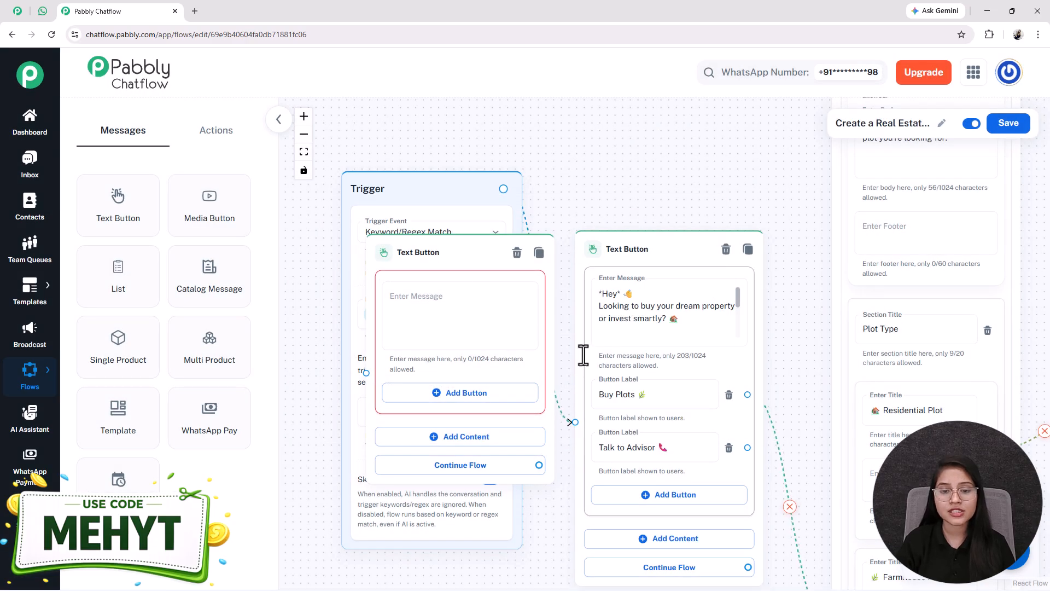
Step: Delete the new Text Button node
left_click_drag(440, 257, 394, 306)
left_click(472, 304)
scroll(739, 373, "down", 6)
left_click_drag(710, 545, 449, 519)
scroll(458, 469, "up", 5)
left_click_drag(484, 558, 383, 469)
scroll(401, 462, "down", 3)
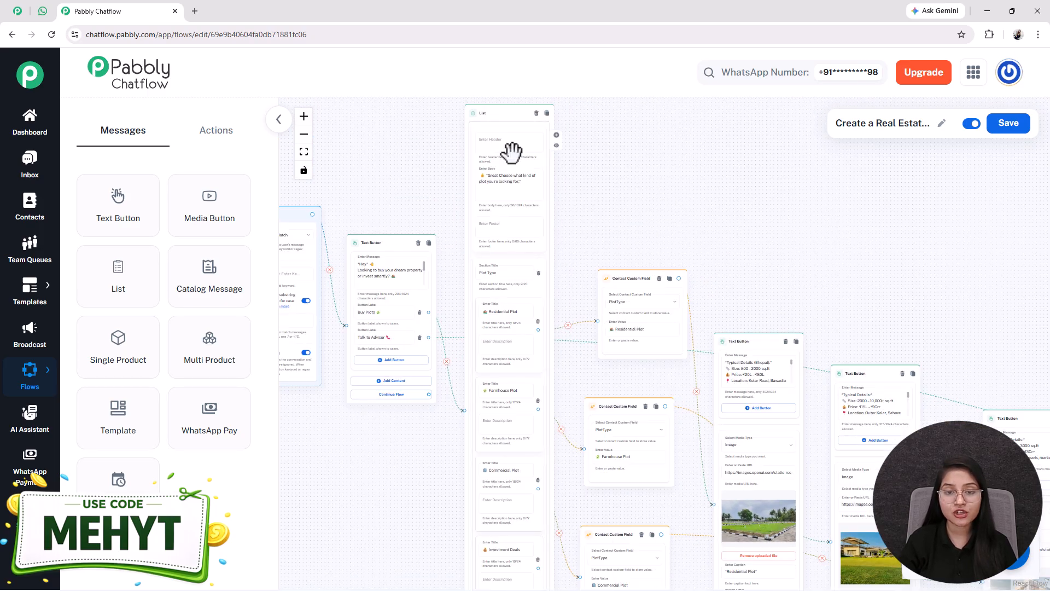
left_click_drag(389, 544, 389, 451)
Step: Add a List node and paste the existing list's body text, copied from it, into the new node's body
left_click(48, 11)
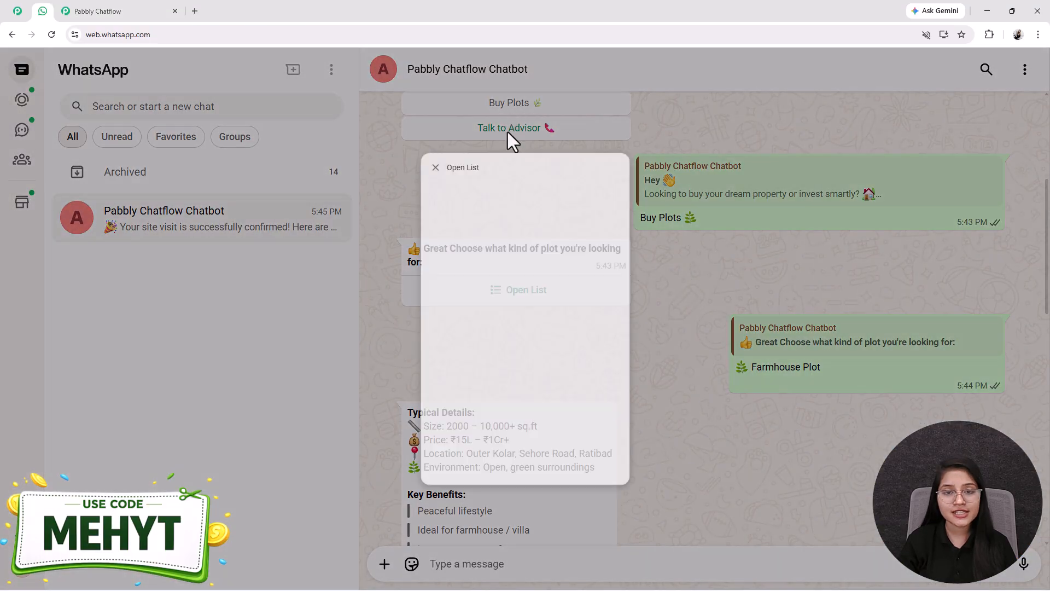
left_click(113, 7)
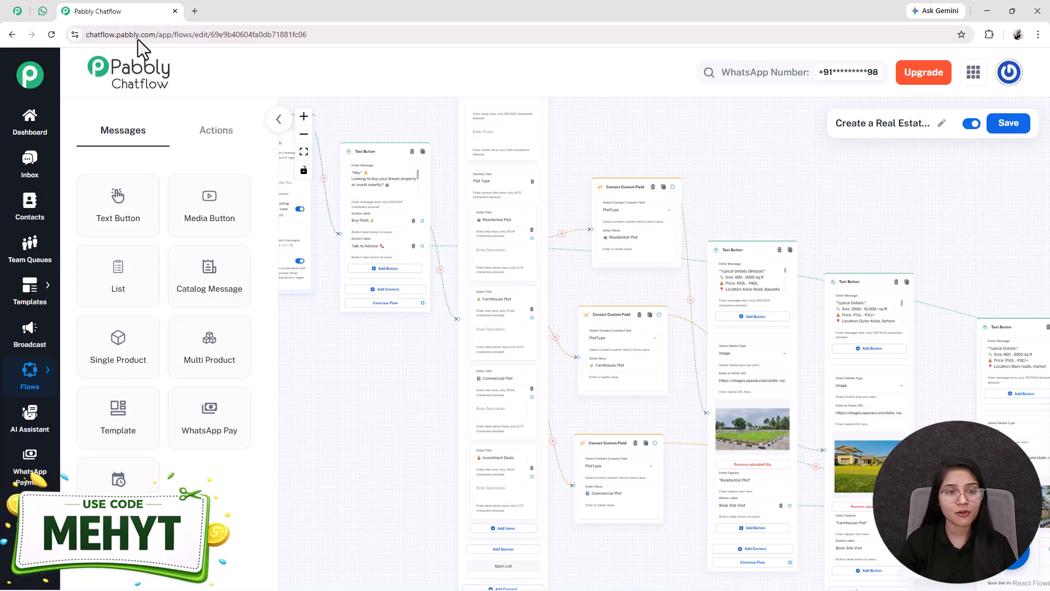
left_click_drag(122, 307, 382, 110)
scroll(666, 234, "up", 5)
left_click(736, 219)
key("ctrl+a")
key("ctrl+c")
left_click(598, 202)
key("ctrl+v")
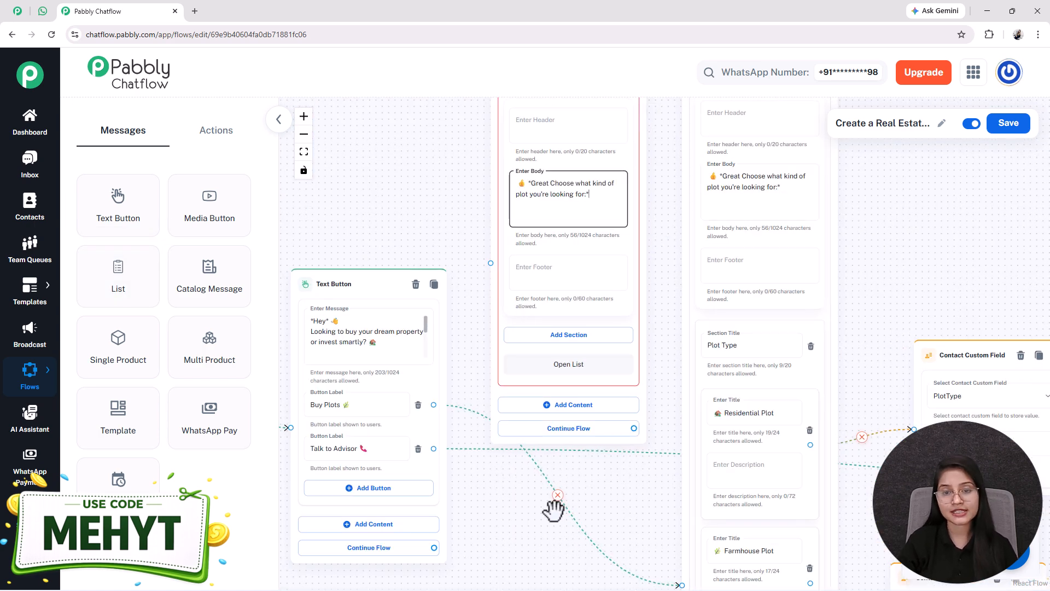
Step: Add a section to the new List node and paste the section title Plot Type copied from the existing list
left_click_drag(553, 512, 511, 498)
left_click(518, 170)
key("ctrl+a")
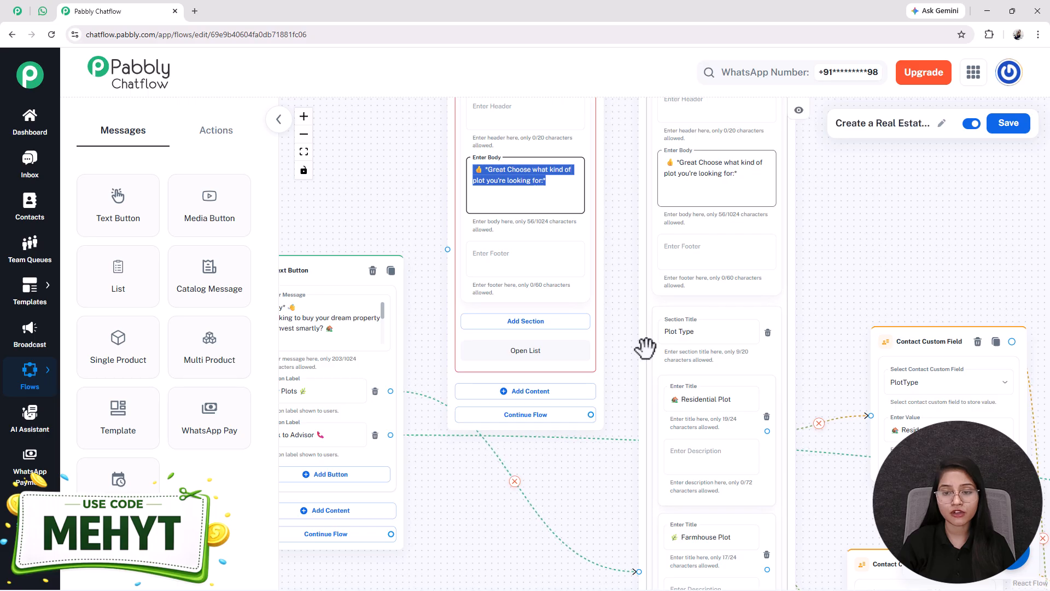
left_click(549, 321)
left_click(675, 334)
key("ctrl+a")
left_click(494, 340)
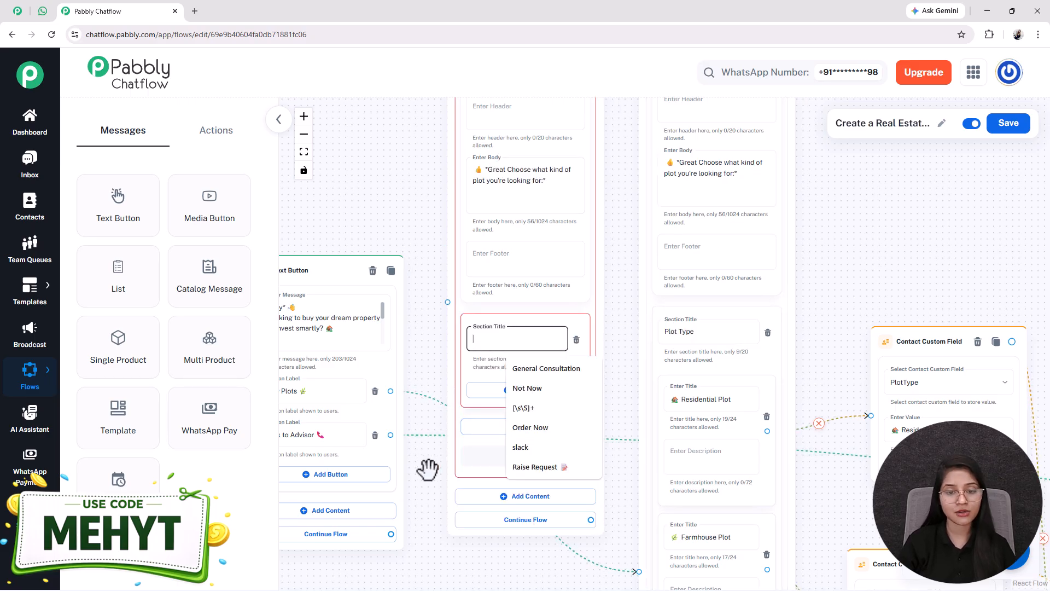
key("ctrl+v")
Step: Add empty items to the new list's section and delete the new List node
left_click_drag(429, 400, 397, 224)
left_click(452, 223)
left_click(493, 353)
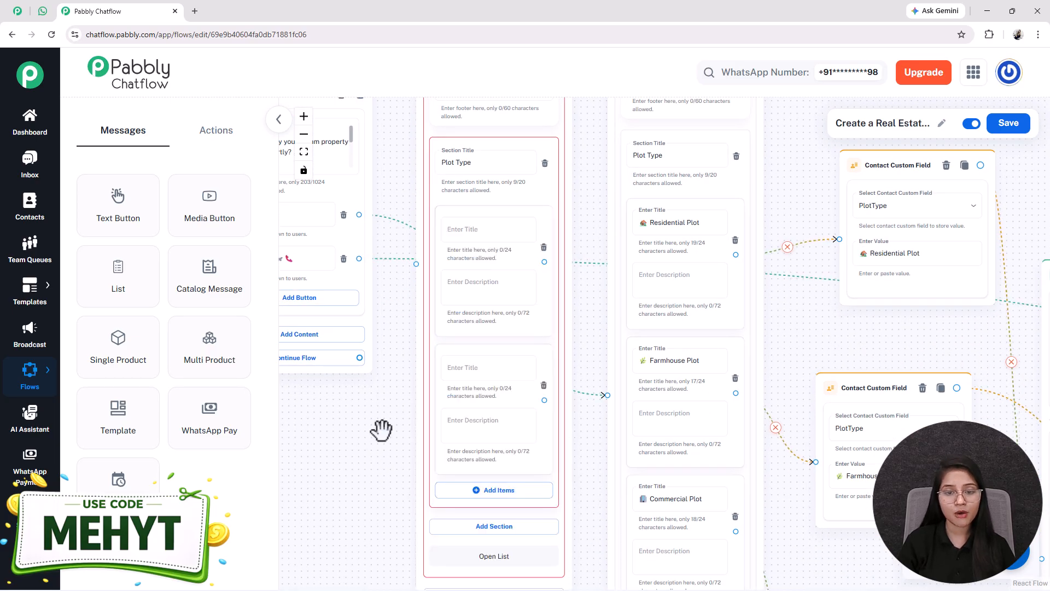
left_click_drag(381, 429, 386, 359)
scroll(480, 301, "down", 2)
left_click(481, 300)
scroll(352, 432, "down", 2)
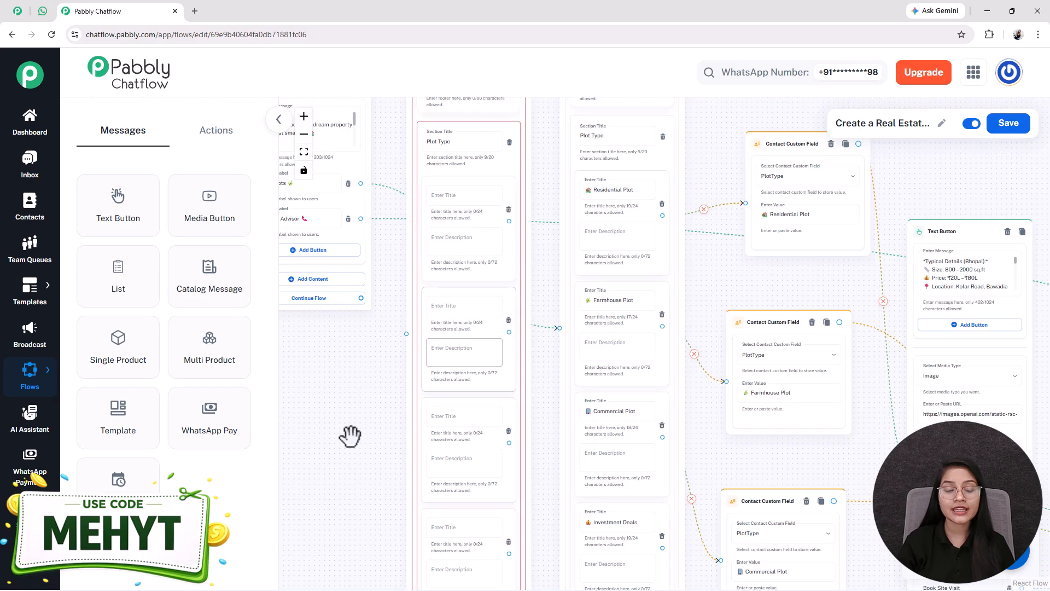
left_click_drag(343, 464, 335, 394)
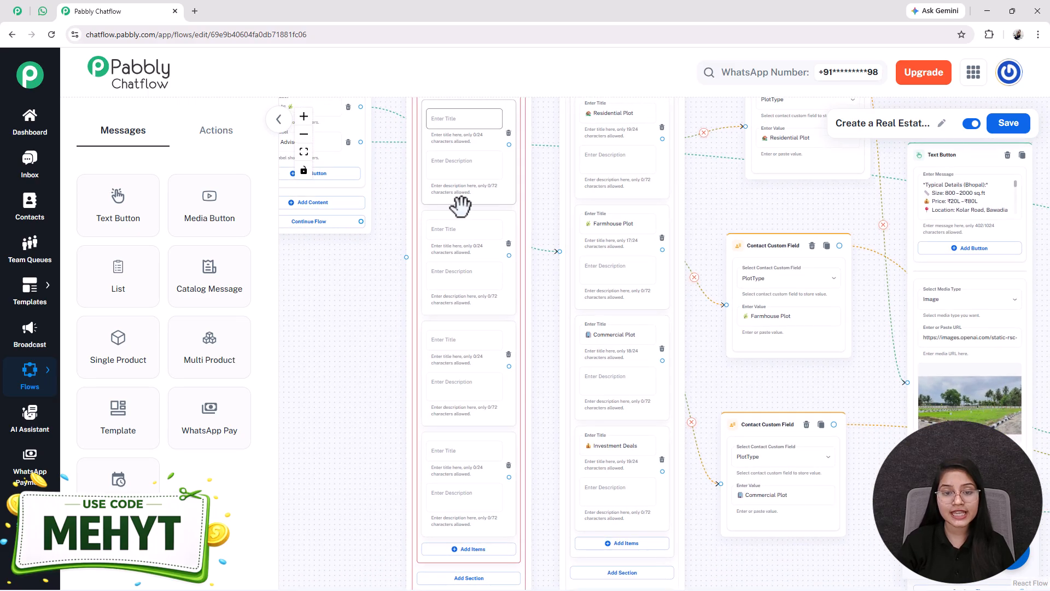
left_click_drag(607, 190, 584, 217)
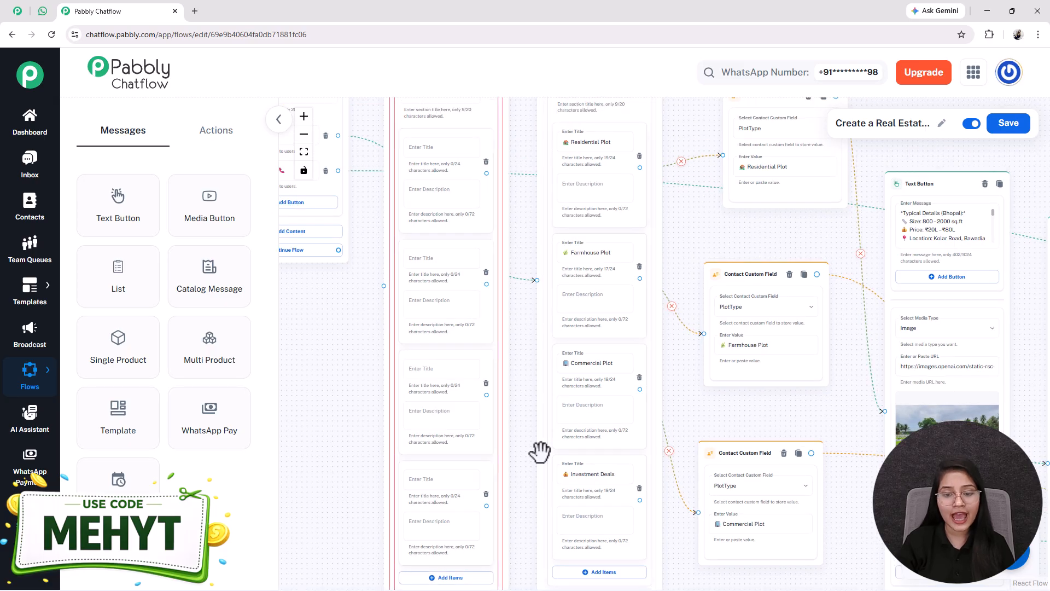
scroll(577, 371, "up", 5)
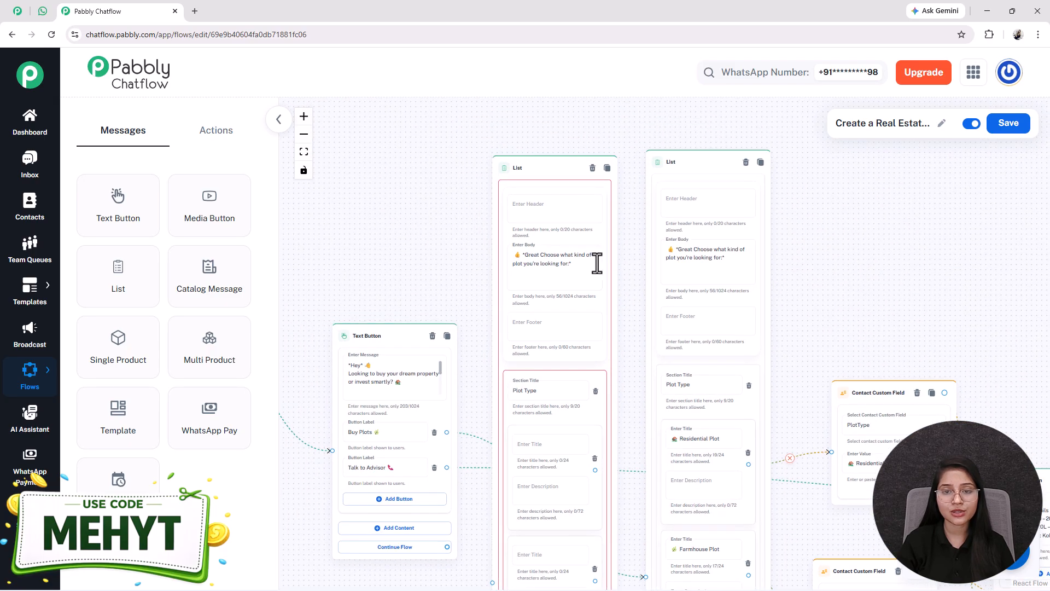
left_click(591, 168)
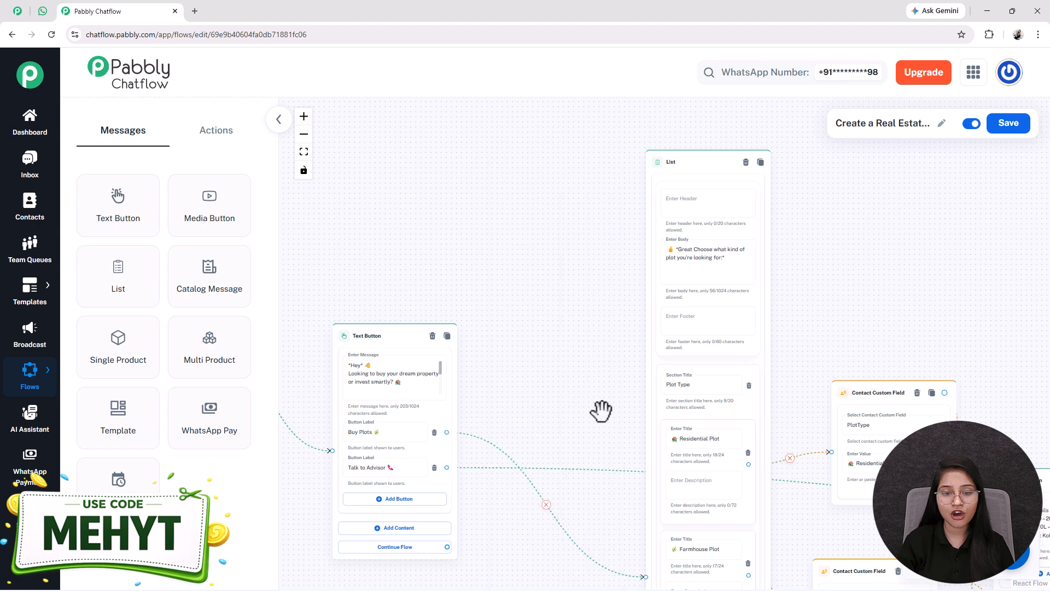
Step: Rearrange the Contact Custom Field nodes into a tidy column beside the existing list
scroll(600, 412, "down", 4)
left_click_drag(576, 327, 444, 316)
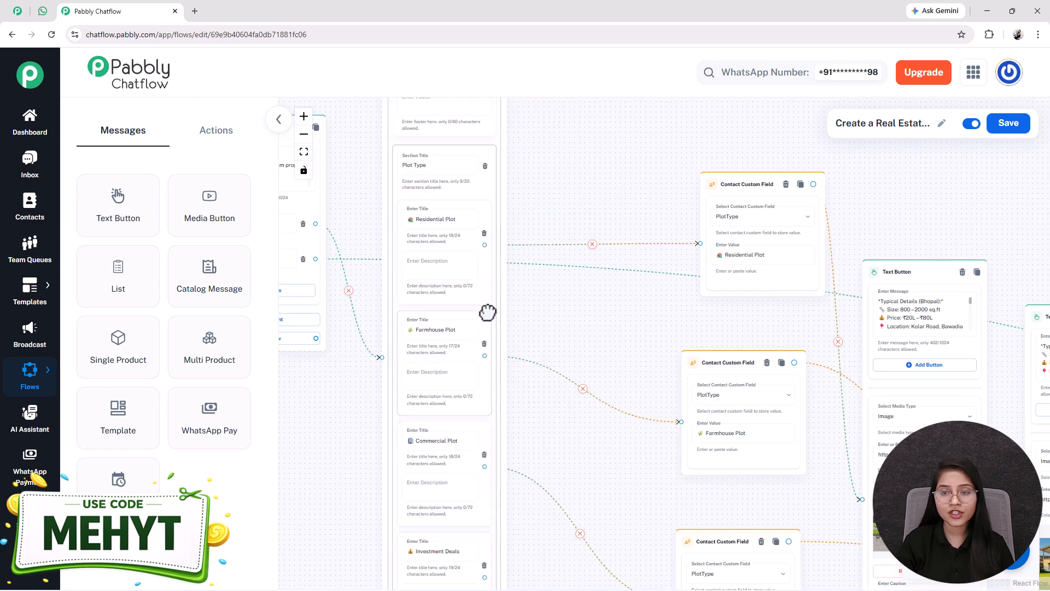
left_click_drag(712, 187, 611, 173)
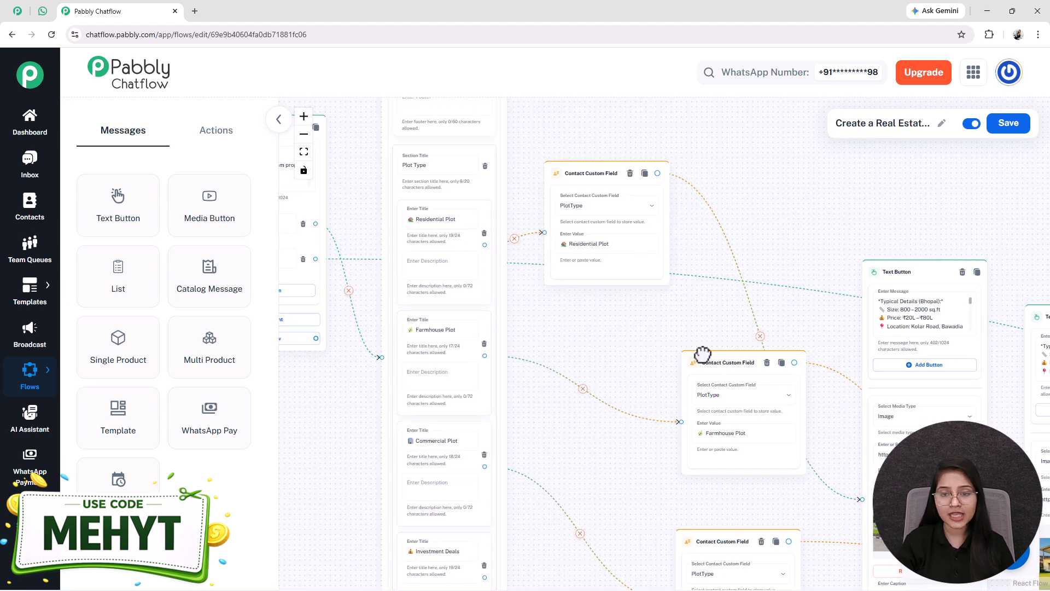
left_click_drag(718, 359, 582, 330)
scroll(715, 492, "down", 3)
scroll(714, 508, "up", 1)
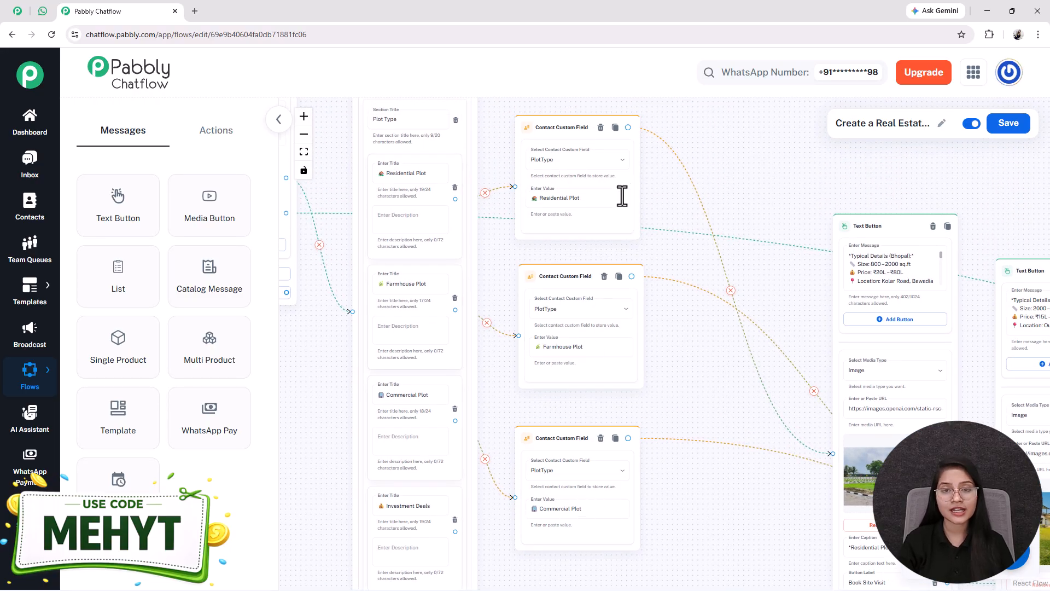
left_click(228, 145)
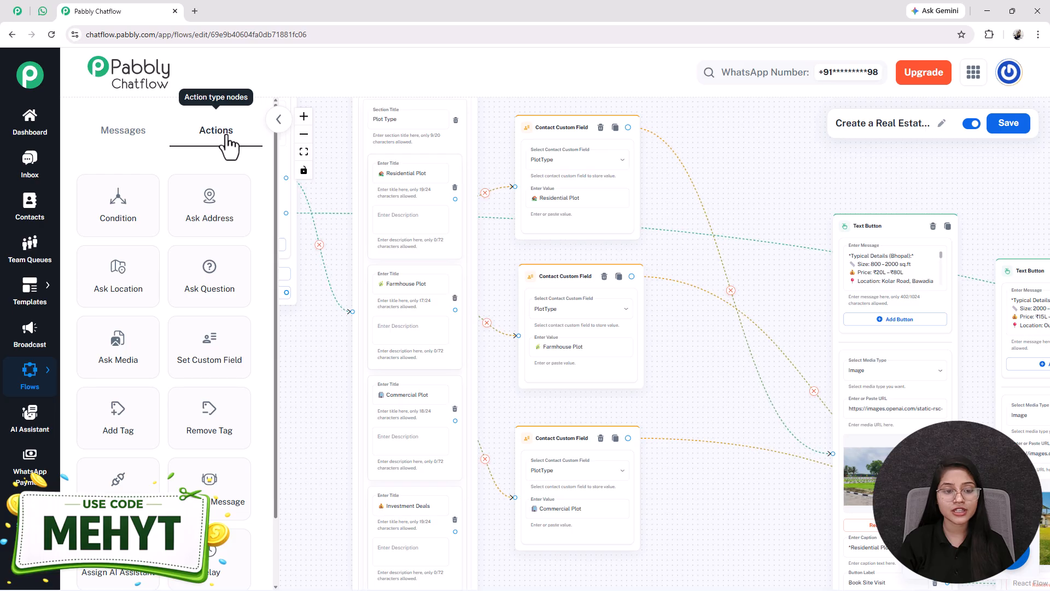
left_click_drag(208, 351, 632, 339)
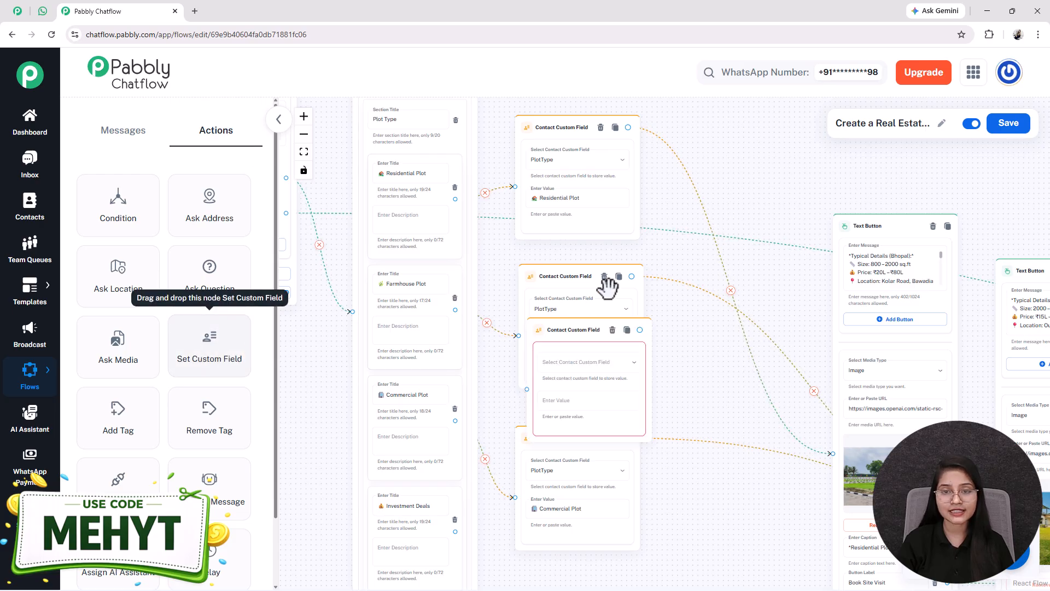
left_click(587, 360)
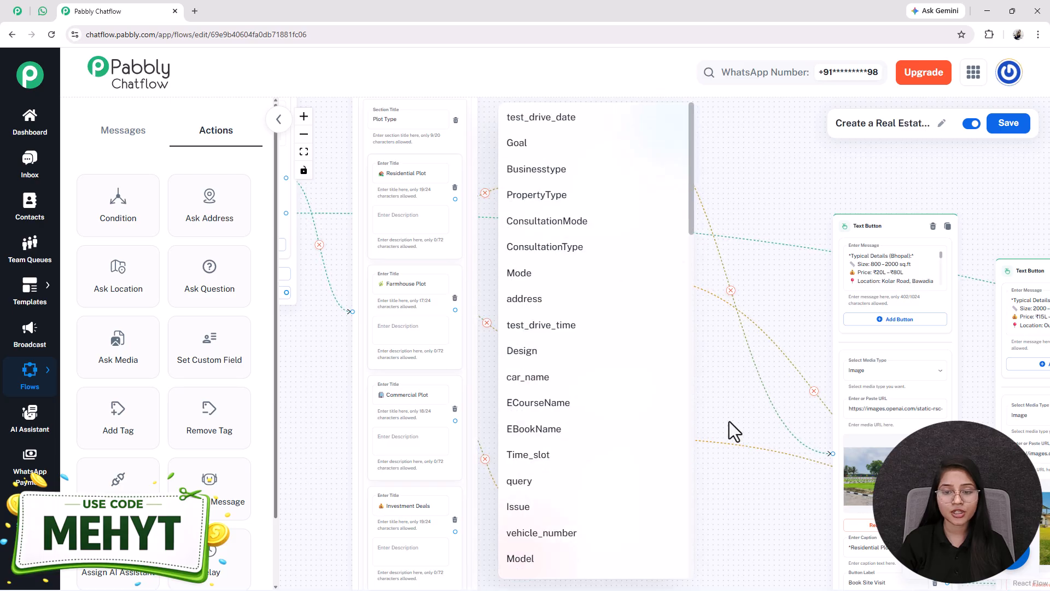
left_click(729, 425)
left_click(559, 383)
left_click_drag(417, 394, 391, 426)
left_click(592, 343)
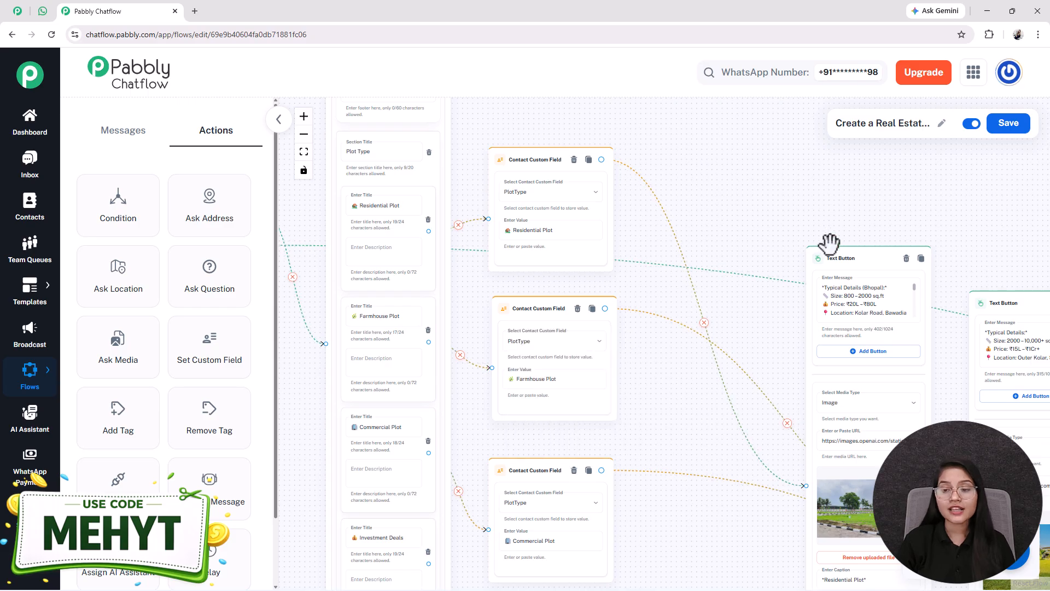
Step: Reposition the Residential Plot Text Button node and Contact Custom Field nodes to tidy the canvas layout
left_click_drag(838, 259, 726, 226)
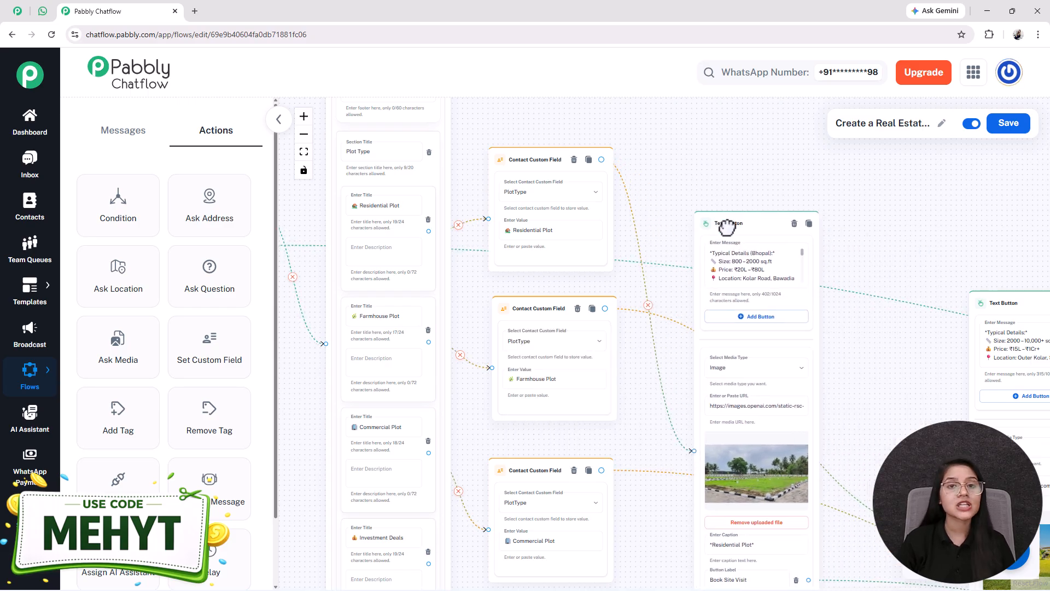
left_click_drag(628, 410, 627, 388)
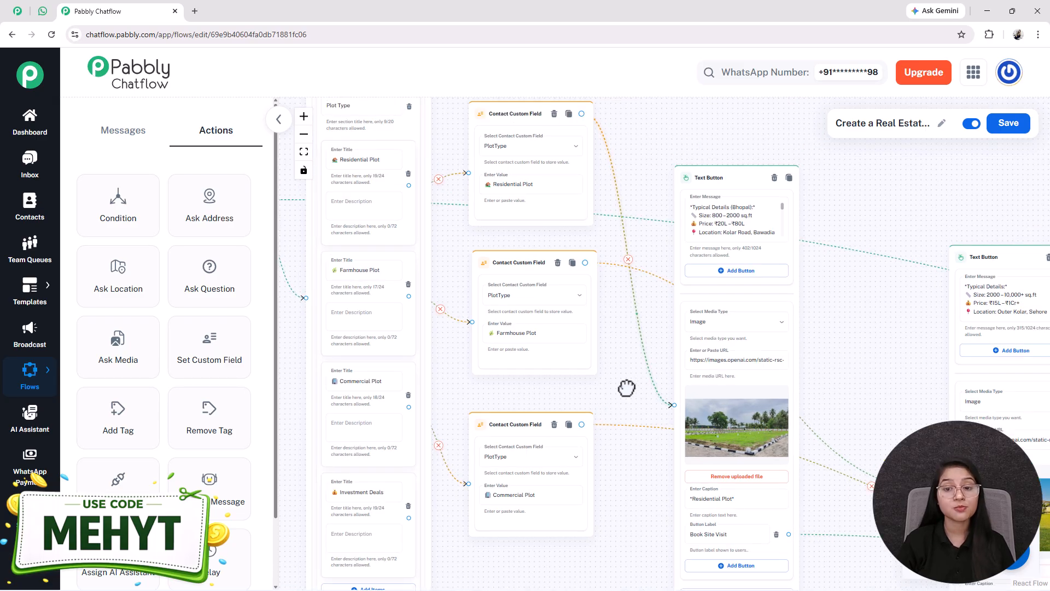
left_click_drag(627, 388, 673, 412)
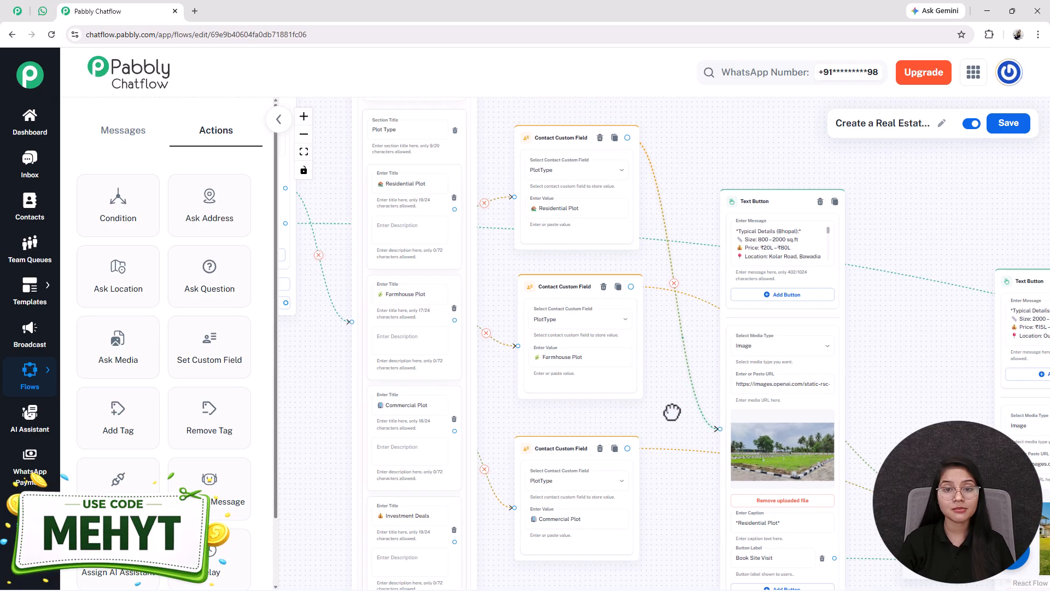
scroll(569, 342, "up", 4)
left_click_drag(619, 568, 588, 408)
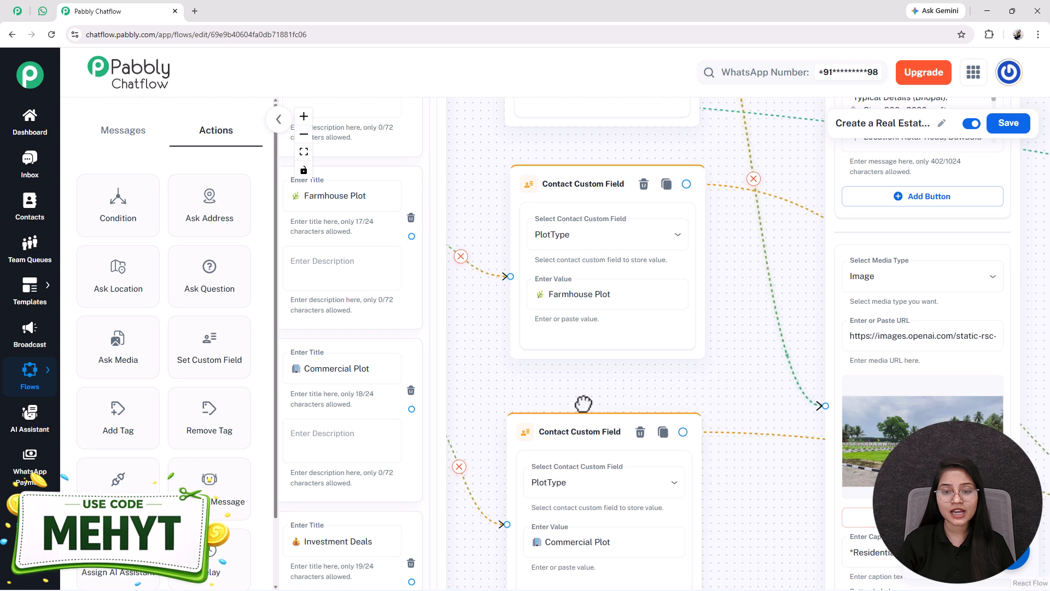
left_click_drag(478, 347, 506, 375)
scroll(506, 376, "down", 2)
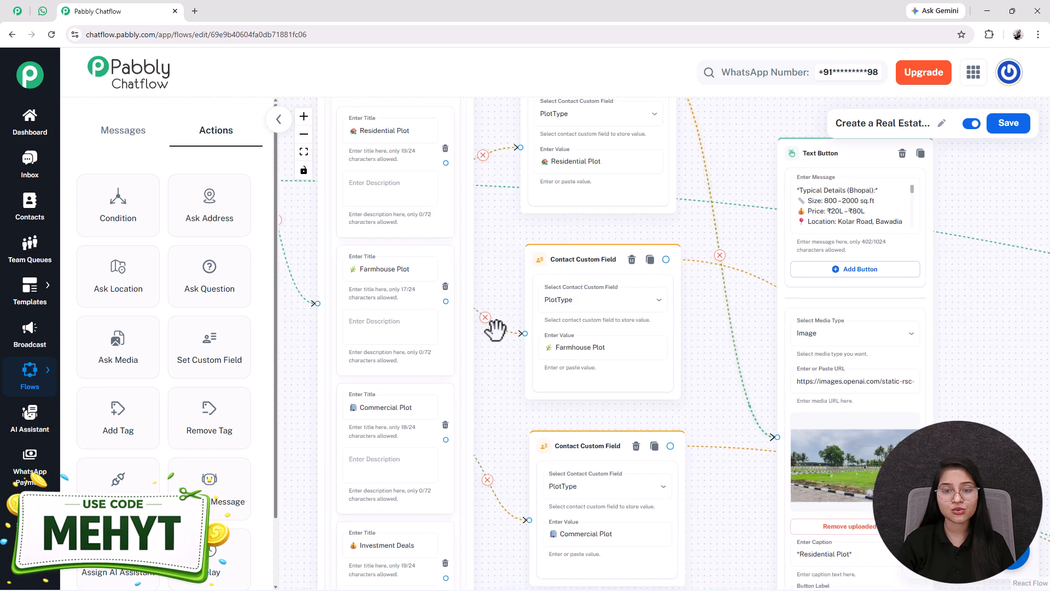
left_click_drag(534, 417, 512, 409)
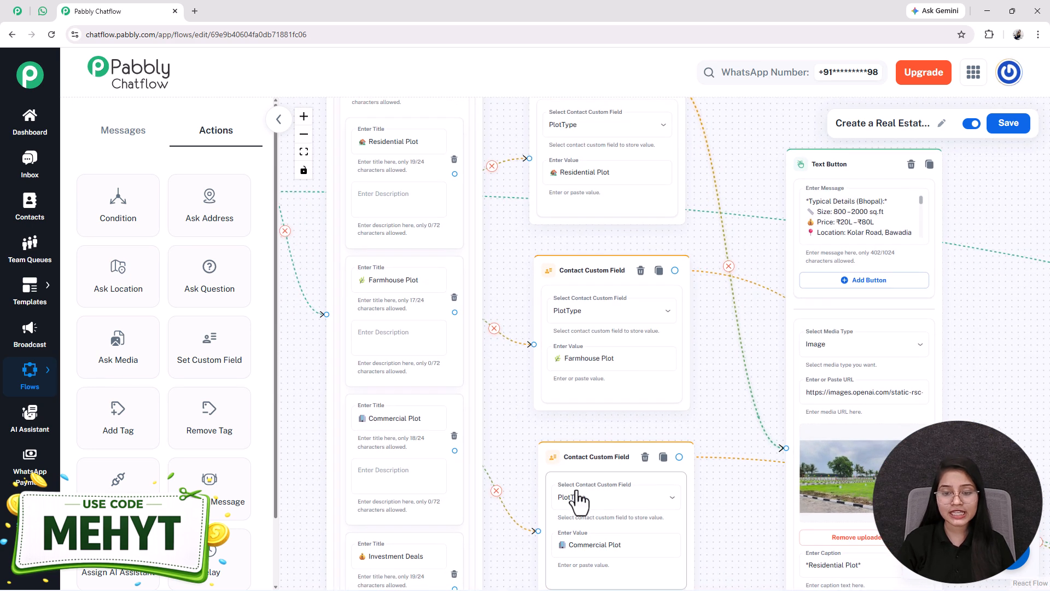
left_click_drag(534, 270, 500, 382)
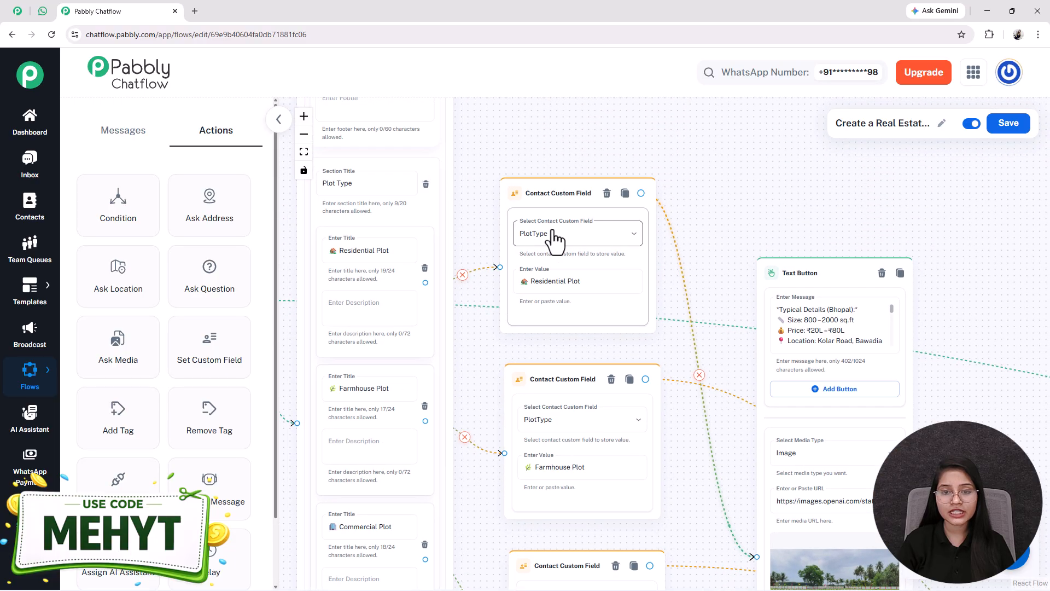
left_click_drag(491, 377, 608, 224)
Step: Compare the list item titles with the values stored by the Contact Custom Field nodes
left_click(502, 354)
triple_click(503, 354)
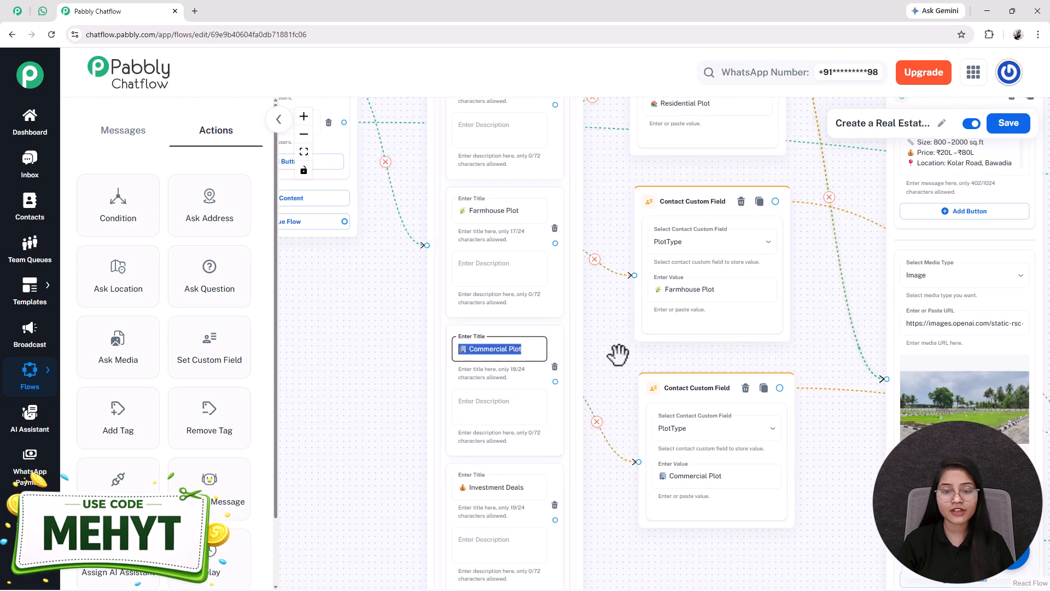
left_click_drag(620, 354, 534, 351)
triple_click(601, 469)
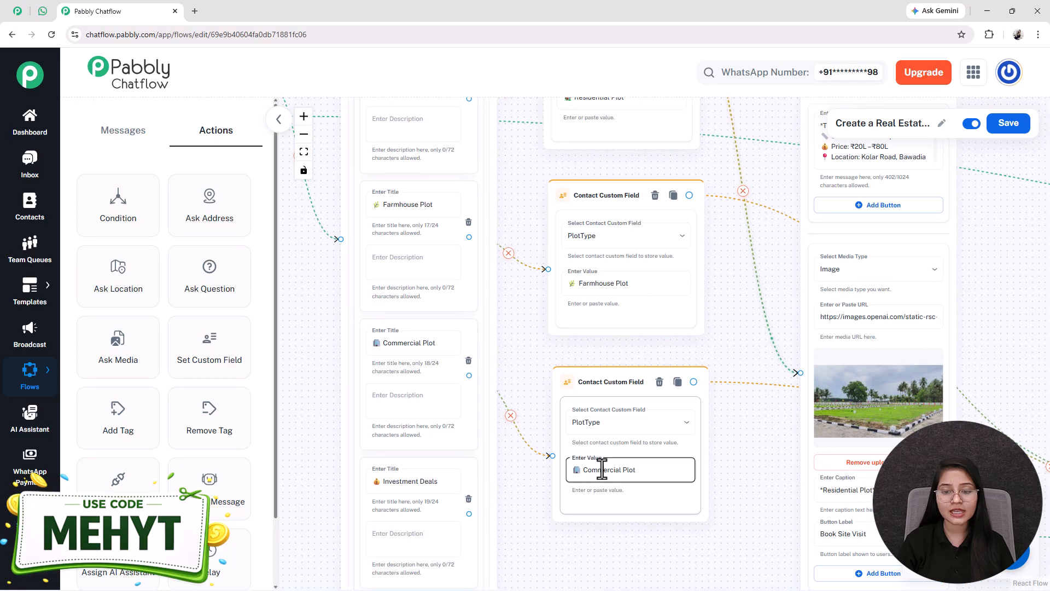
scroll(530, 389, "down", 2)
left_click_drag(552, 508, 466, 443)
scroll(405, 410, "up", 3)
left_click_drag(663, 497, 534, 576)
left_click_drag(476, 538, 582, 577)
scroll(563, 359, "up", 2)
scroll(548, 293, "down", 4)
scroll(549, 292, "down", 1)
left_click_drag(481, 368, 482, 412)
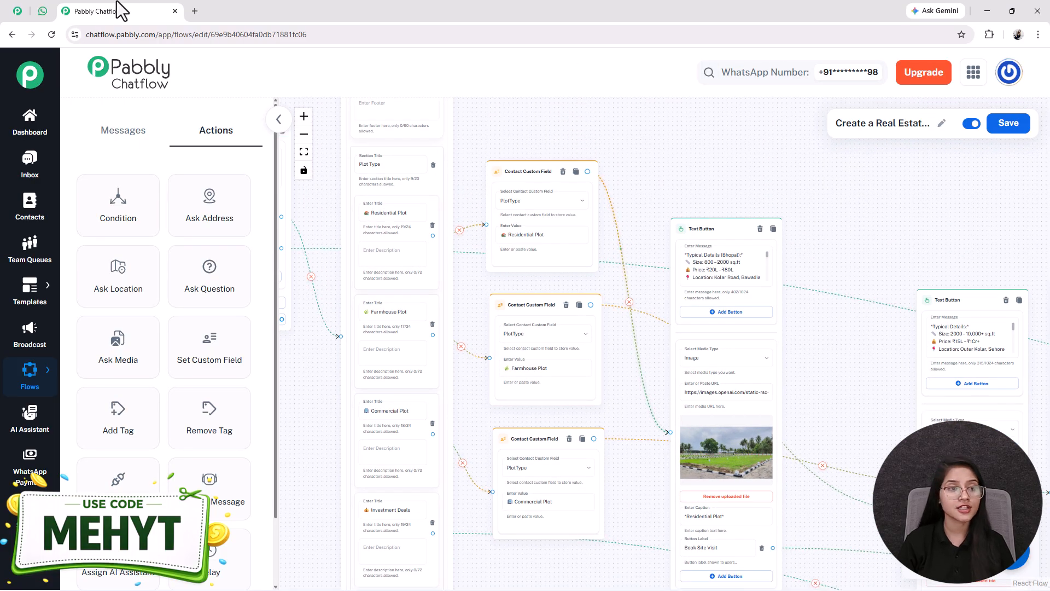
Step: Switch to WhatsApp Web and review the chatbot test conversation and its booking confirmation
left_click(48, 15)
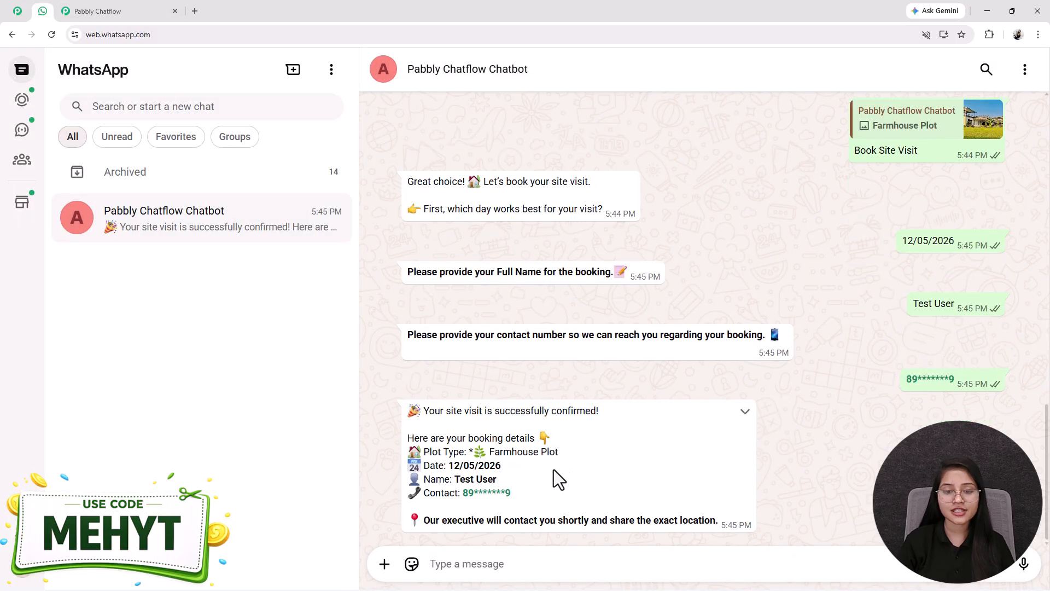
scroll(839, 313, "up", 8)
scroll(820, 334, "down", 3)
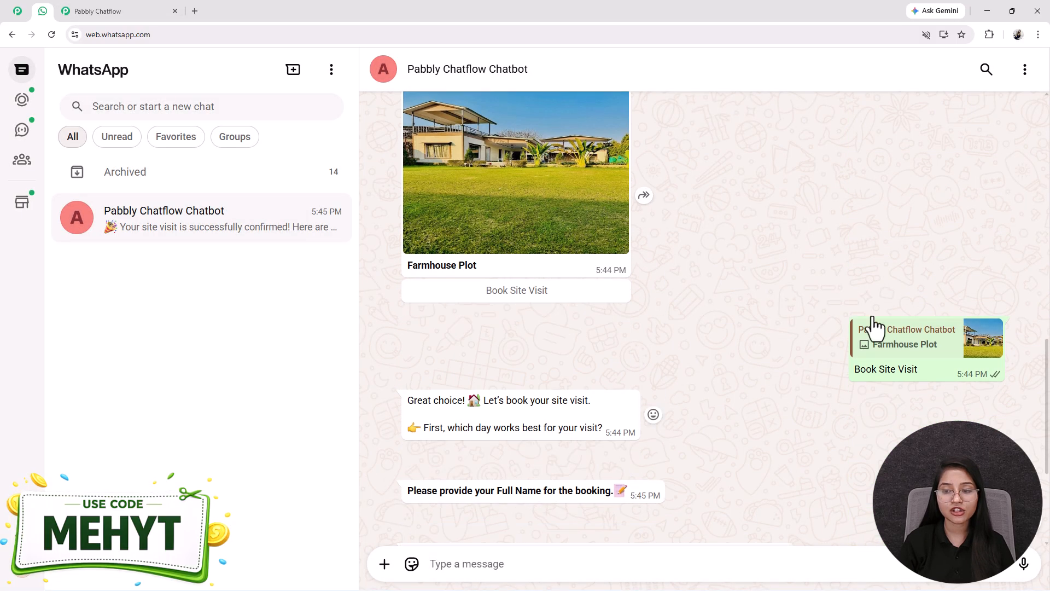
scroll(886, 345, "up", 2)
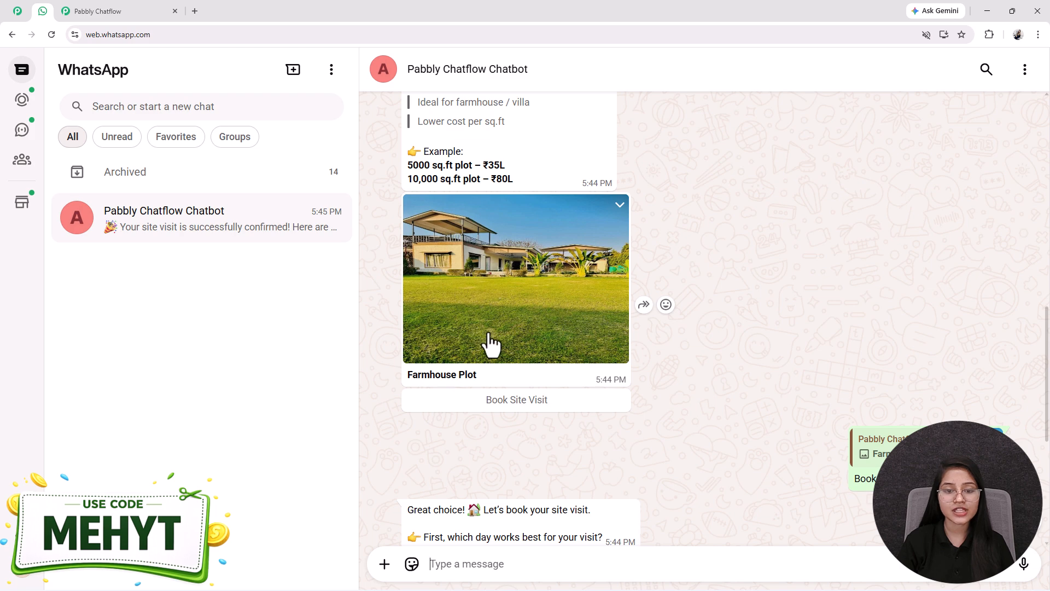
scroll(487, 339, "down", 6)
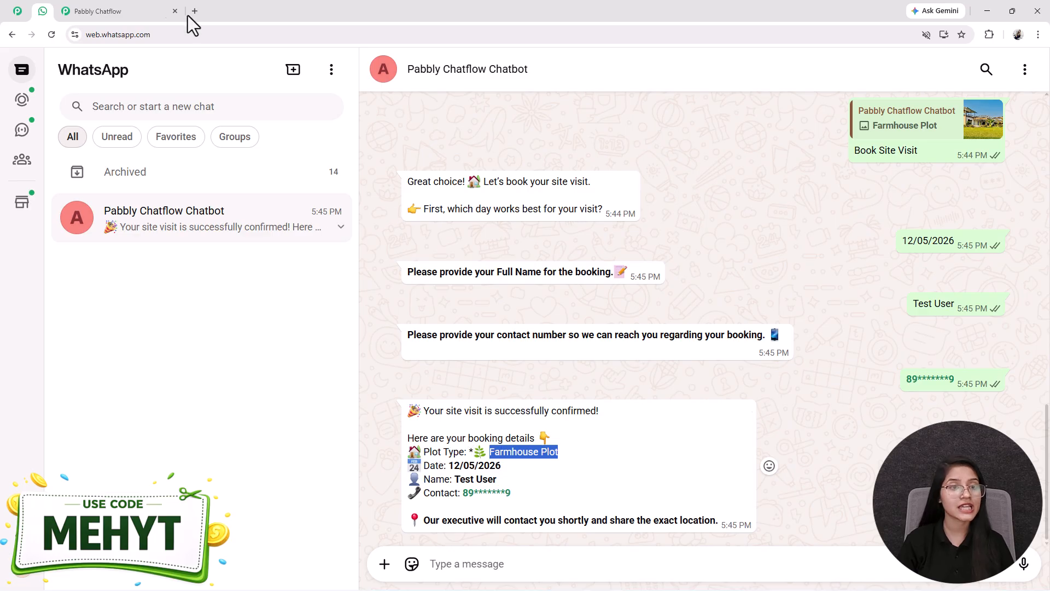
Step: Return to the flow editor and examine the plot Text Button nodes with their images and Book Site Visit buttons
left_click(140, 2)
left_click_drag(850, 372, 795, 332)
left_click_drag(640, 185, 654, 295)
left_click_drag(546, 367, 566, 134)
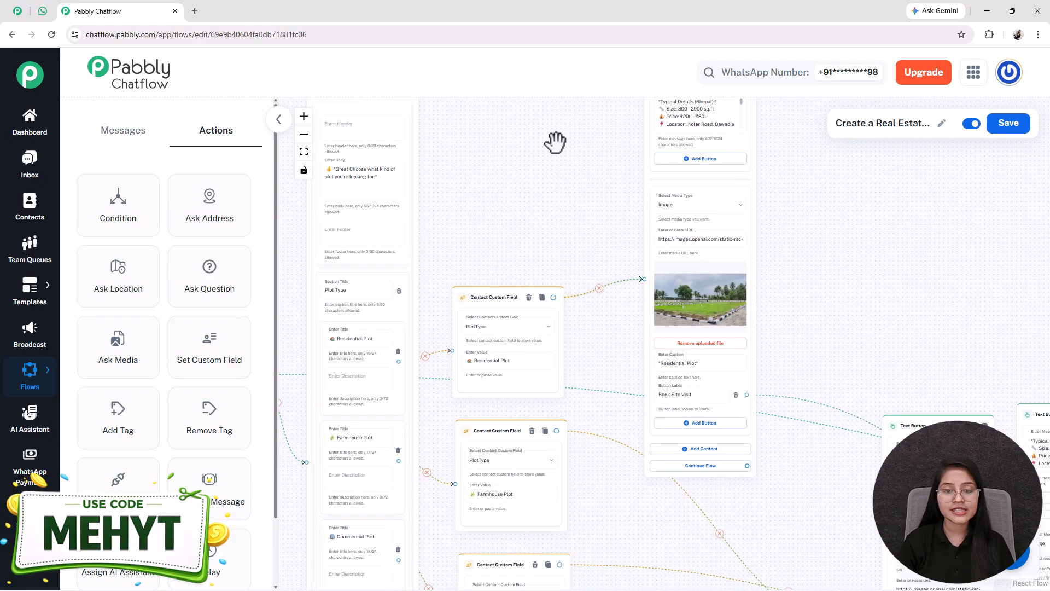
left_click_drag(835, 308, 640, 327)
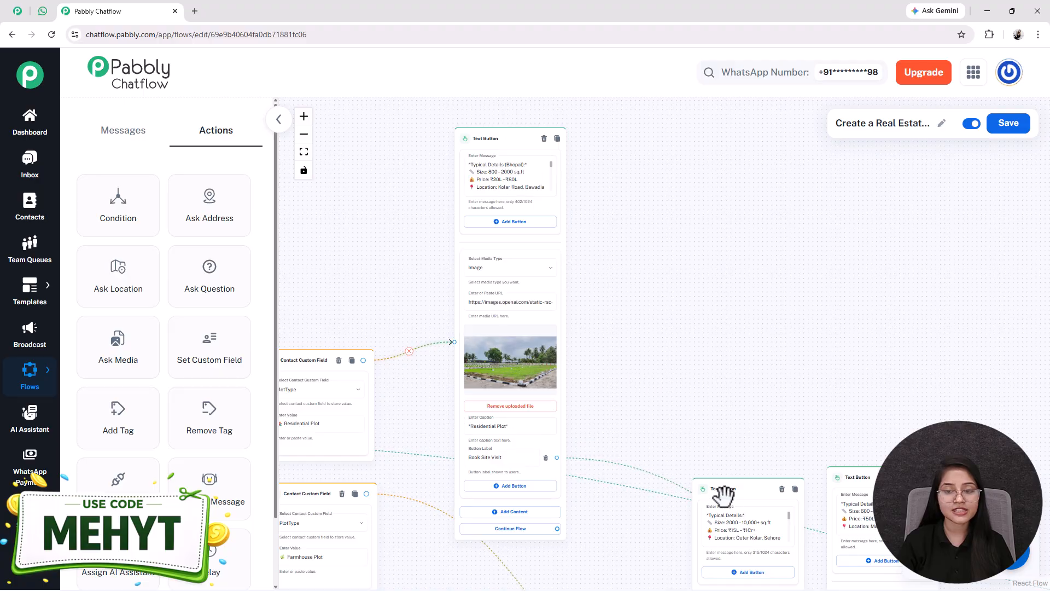
left_click_drag(708, 558, 689, 577)
left_click_drag(697, 208, 698, 304)
scroll(517, 304, "up", 2)
scroll(680, 382, "down", 1)
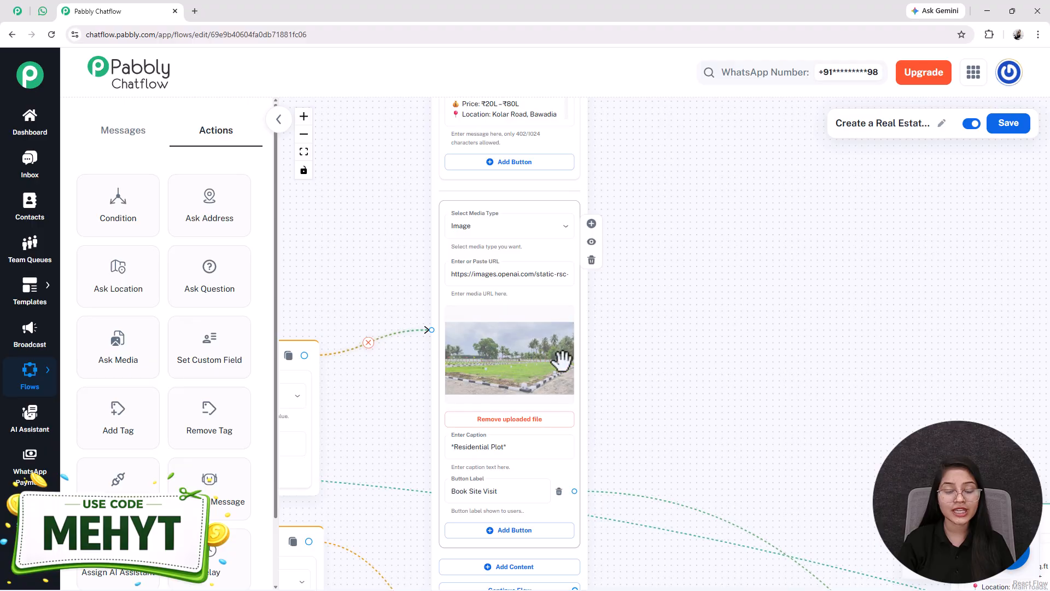
scroll(476, 496, "down", 1)
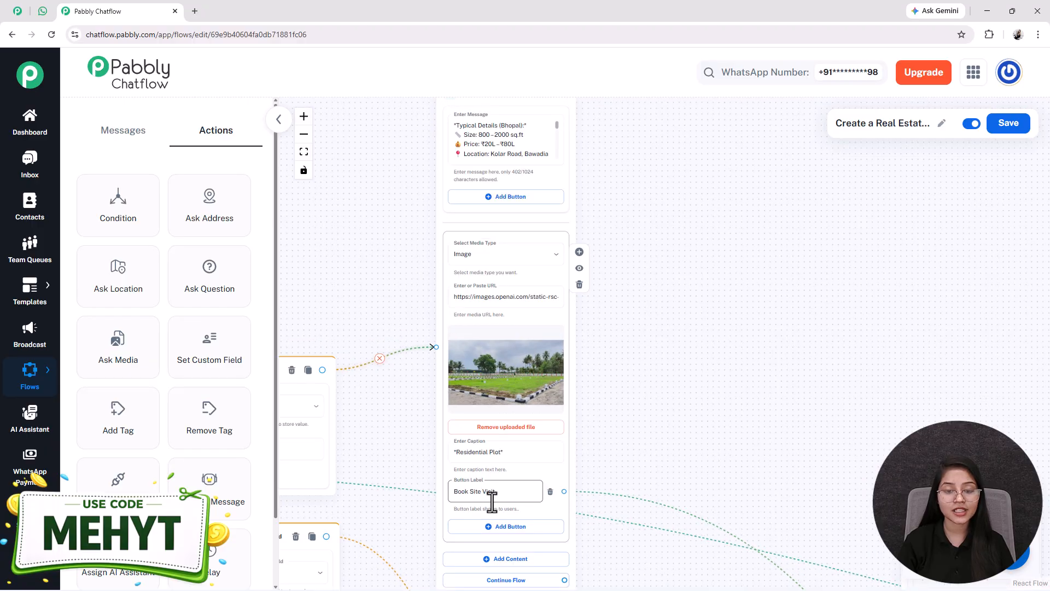
scroll(685, 397, "down", 2)
left_click_drag(672, 394, 616, 346)
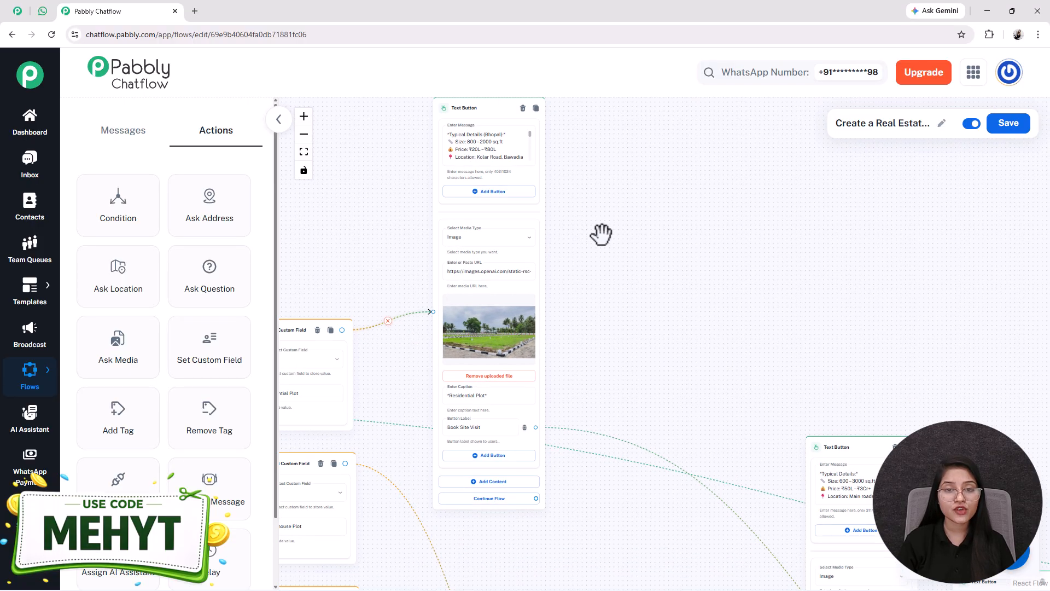
left_click_drag(583, 209, 575, 229)
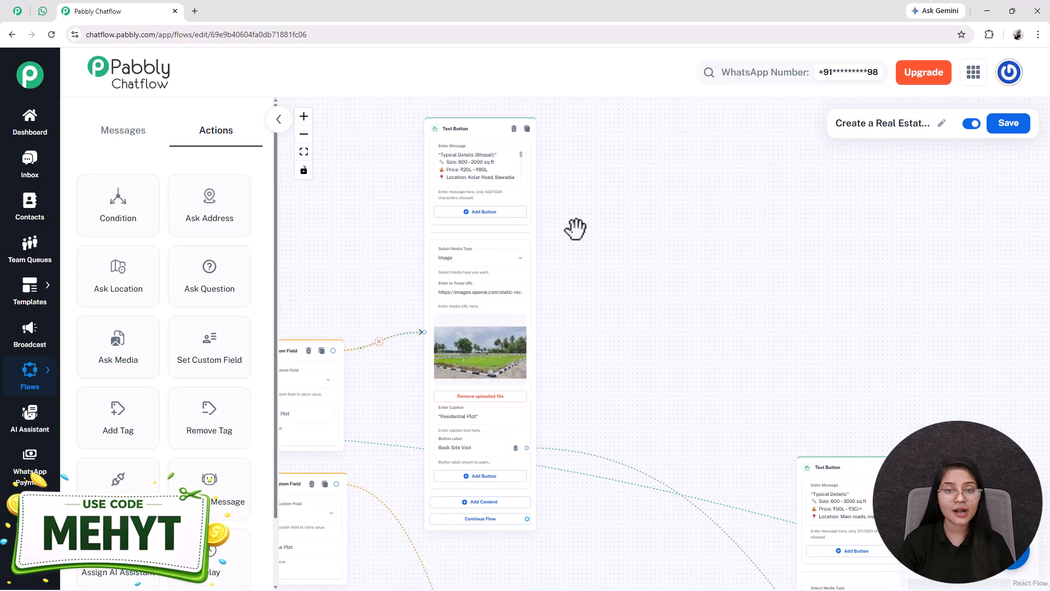
Step: Add a new Text Button node and paste the 1200 sq.ft and 1500 sq.ft plot price message into it
left_click(136, 144)
left_click_drag(117, 214, 545, 282)
left_click_drag(559, 335, 585, 137)
key("ctrl+a")
left_click(607, 182)
key("ctrl+v")
left_click_drag(579, 261, 574, 264)
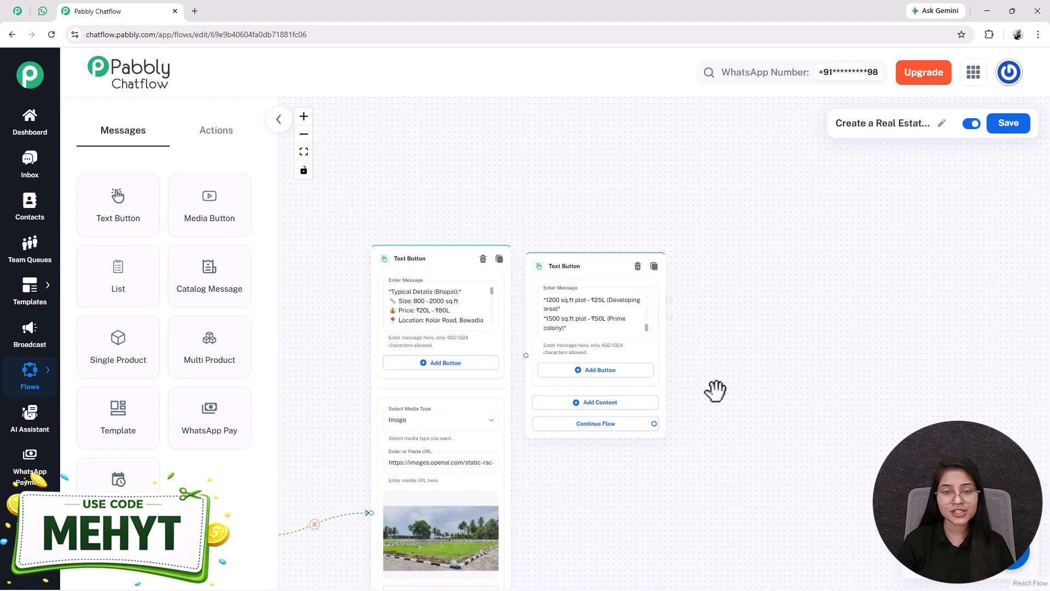
left_click_drag(704, 349, 700, 316)
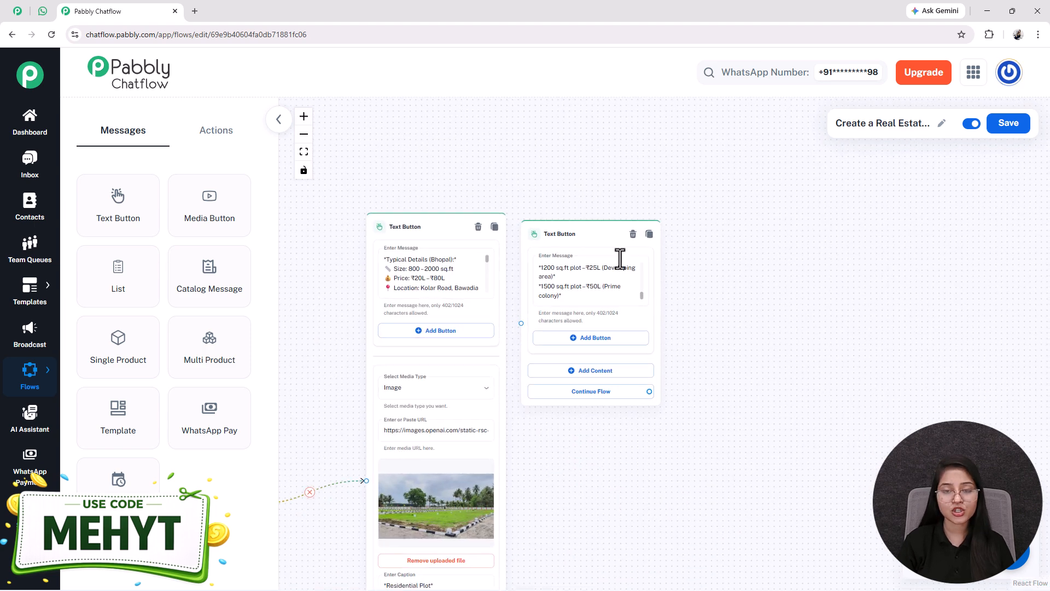
left_click_drag(554, 226, 553, 219)
left_click_drag(532, 434, 570, 384)
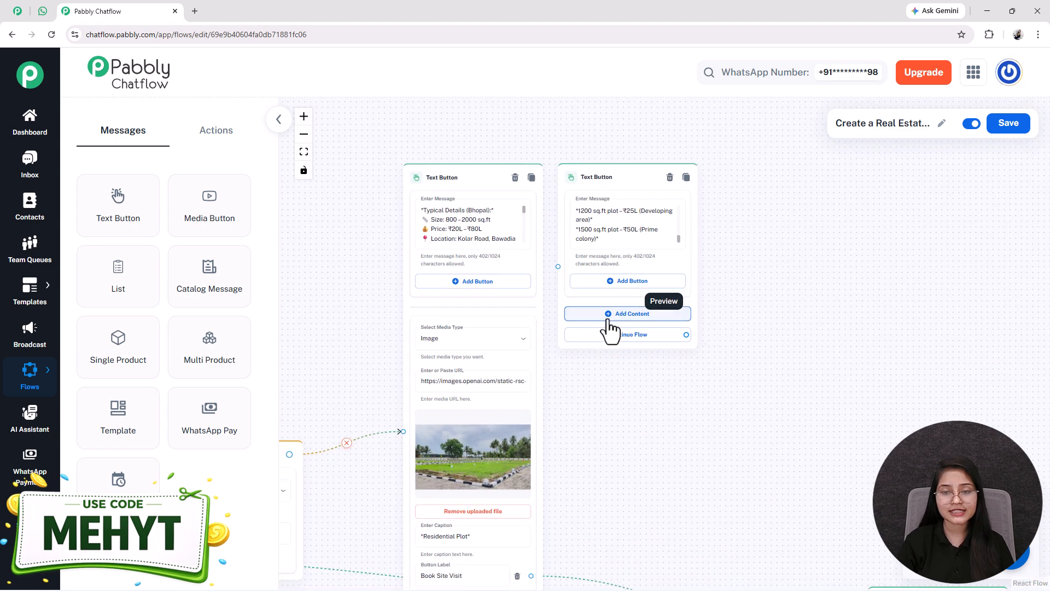
Step: Add Image content to the new node using the types-of-real image from the media library
left_click(611, 394)
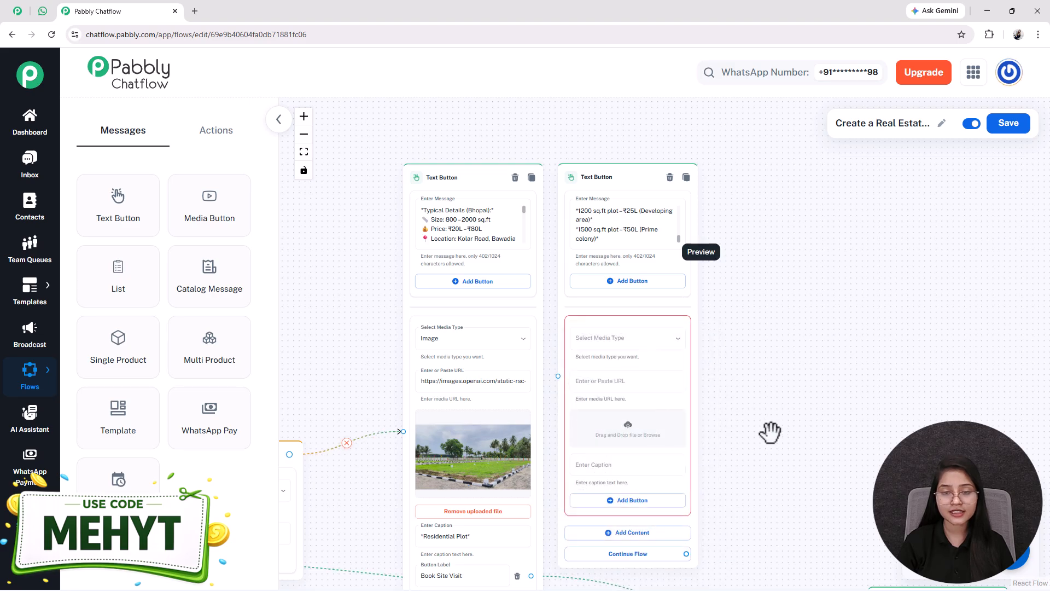
scroll(771, 429, "down", 3)
left_click(605, 268)
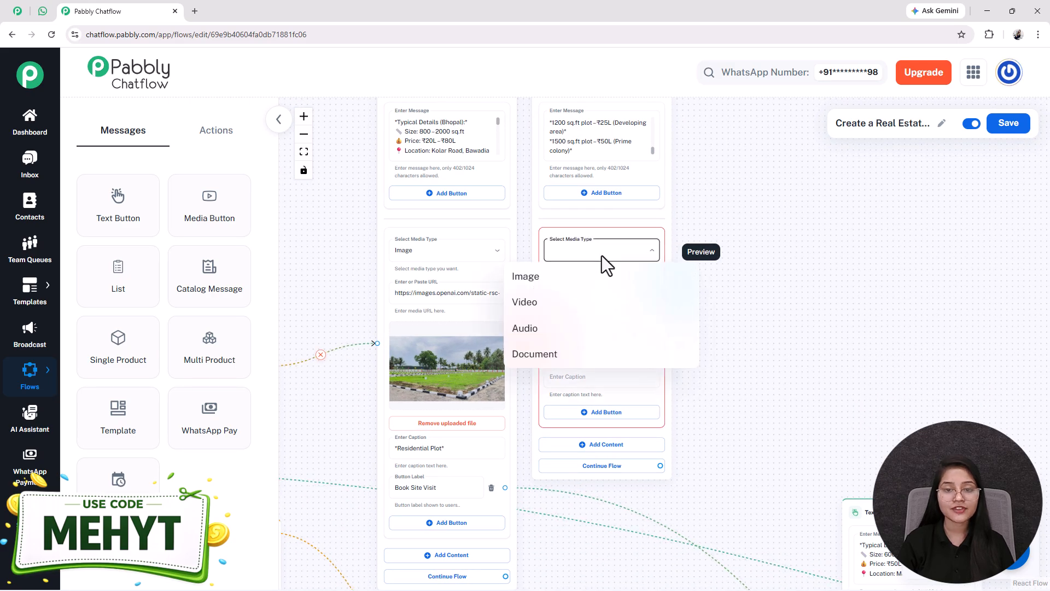
left_click(536, 283)
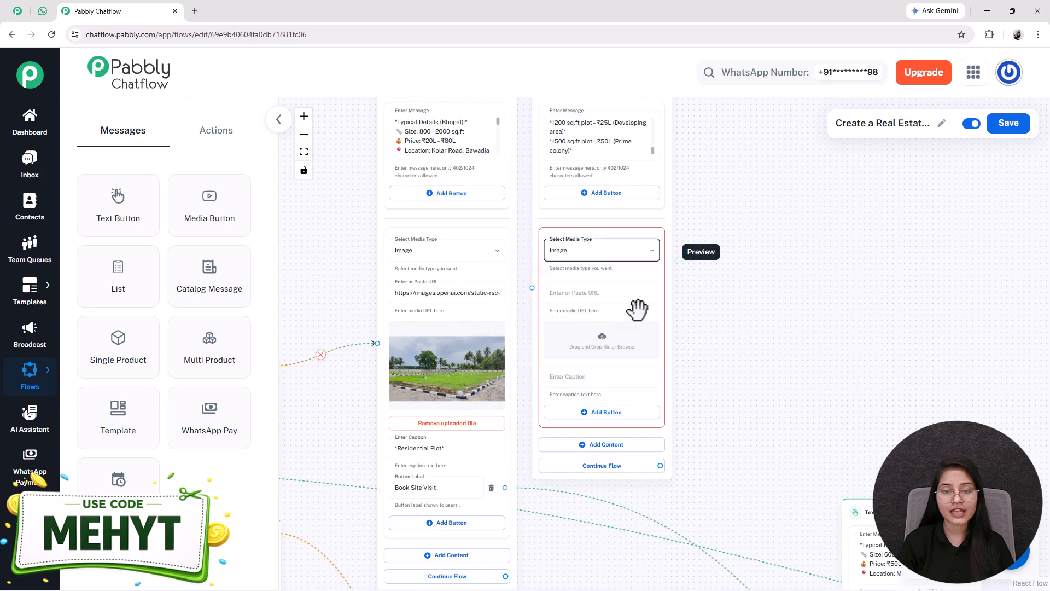
left_click(606, 350)
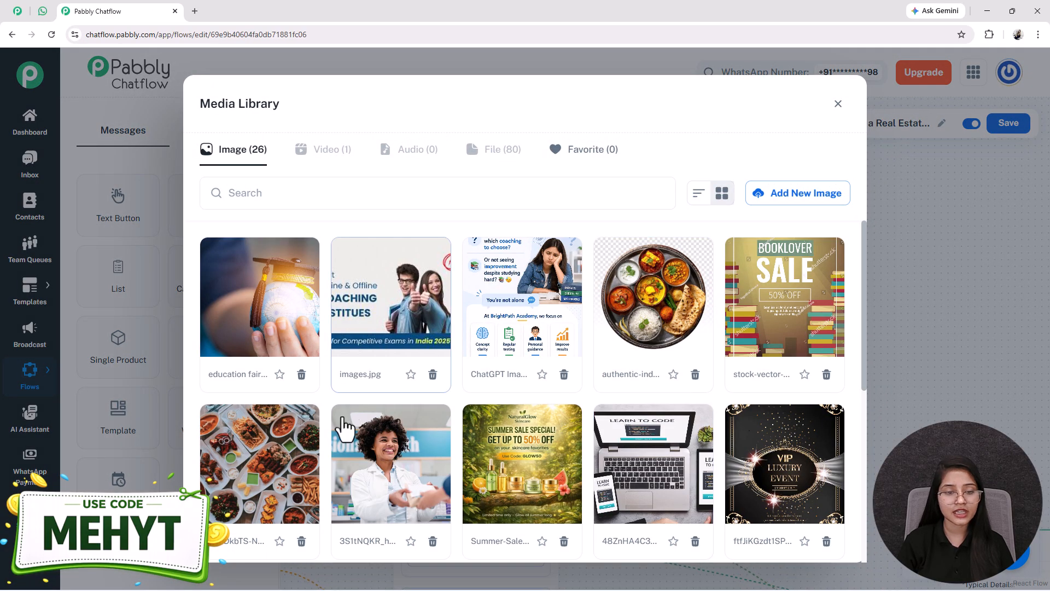
scroll(502, 453, "down", 4)
left_click(363, 430)
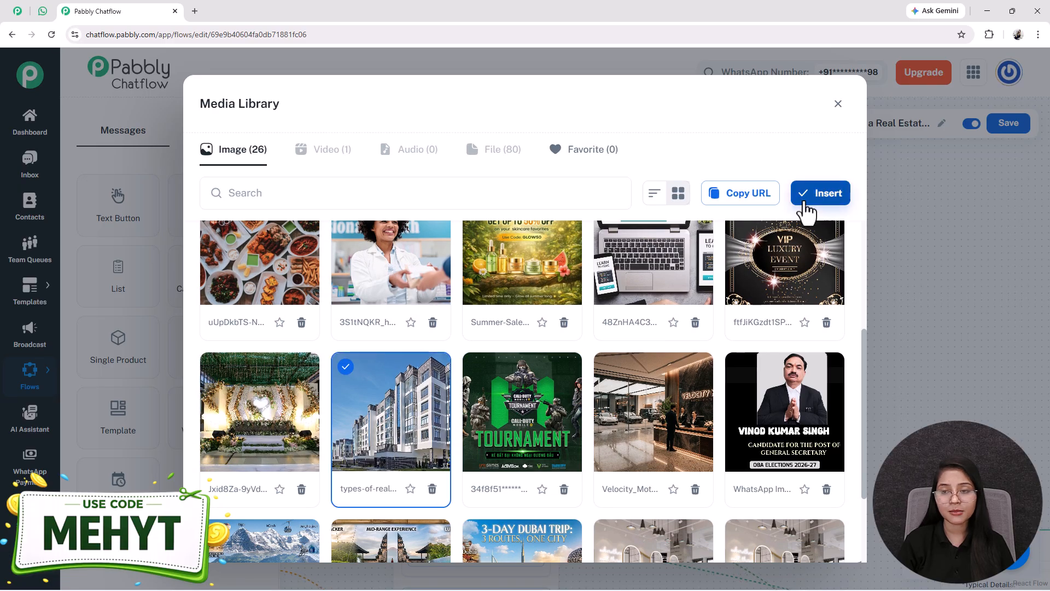
left_click(820, 194)
left_click_drag(803, 405, 797, 336)
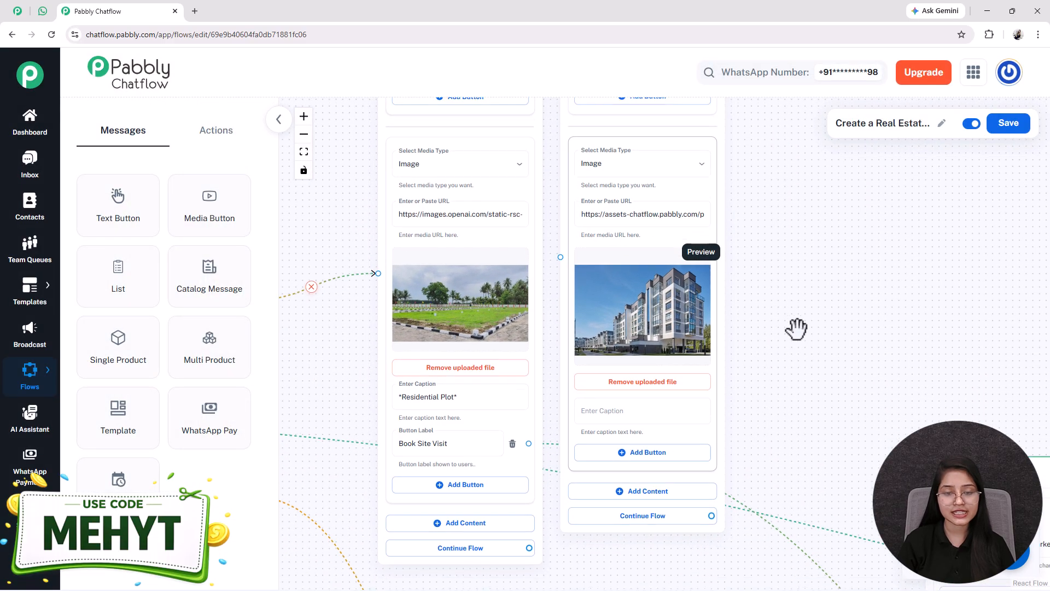
Step: Copy the *Residential Plot* caption into the new node and add a Book Site Visit button
left_click(474, 394)
triple_click(454, 393)
key("ctrl+c")
left_click(619, 402)
key("ctrl+v")
left_click_drag(735, 355, 733, 318)
left_click(645, 404)
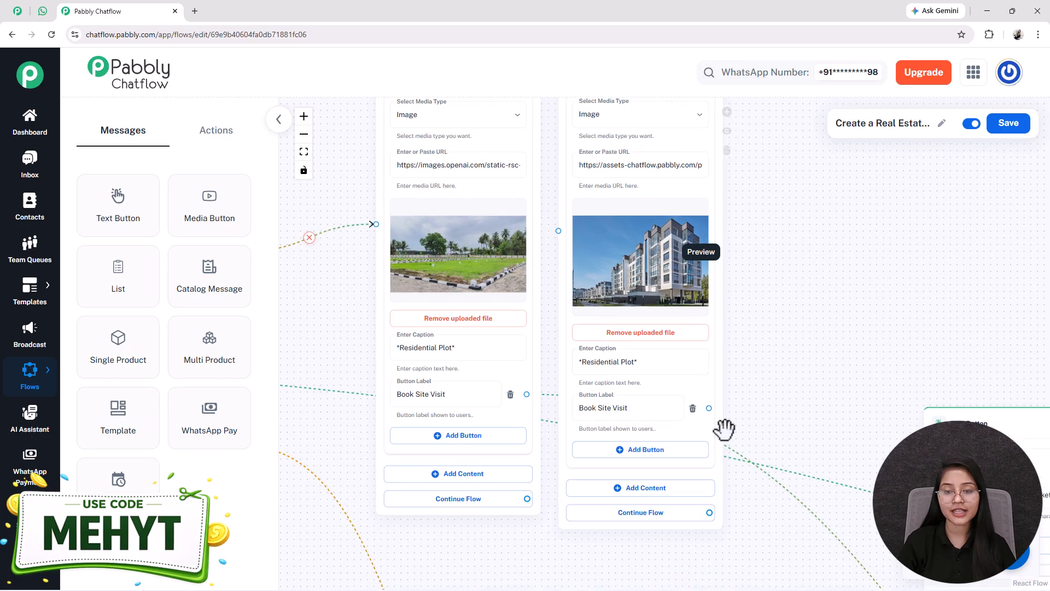
Step: Examine the plot Text Button nodes and the booking Question nodes across the canvas
scroll(742, 321, "down", 2)
left_click_drag(781, 363, 767, 427)
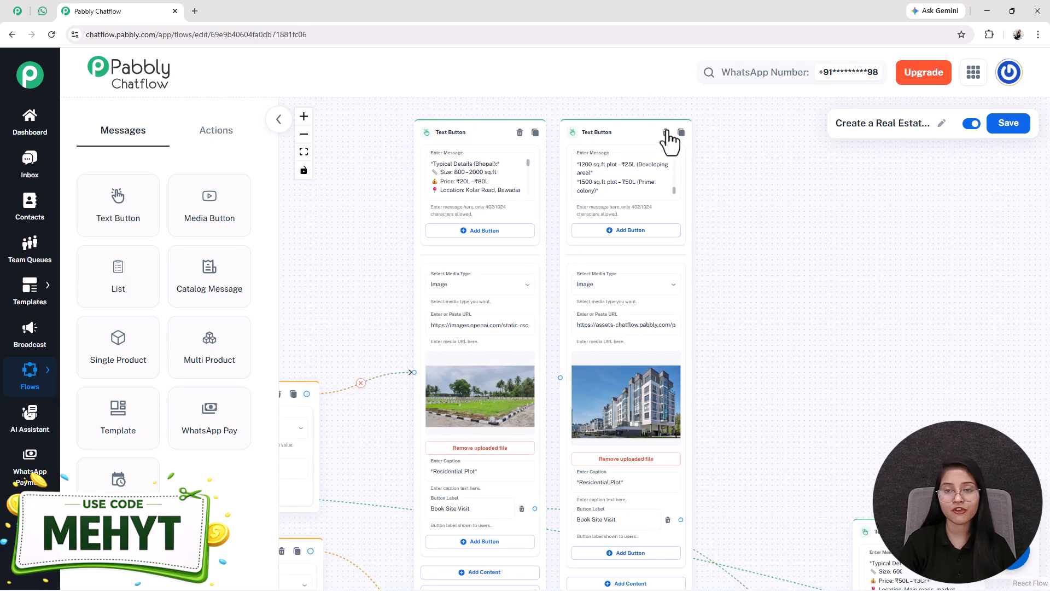
left_click_drag(692, 264, 671, 264)
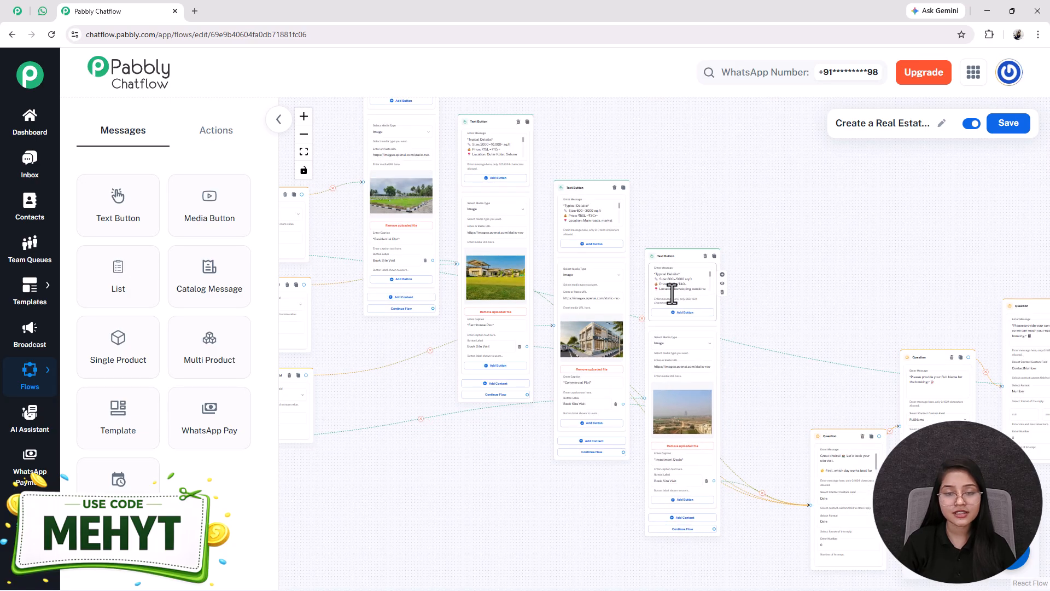
left_click_drag(454, 493, 490, 527)
scroll(550, 317, "up", 3)
scroll(551, 318, "up", 2)
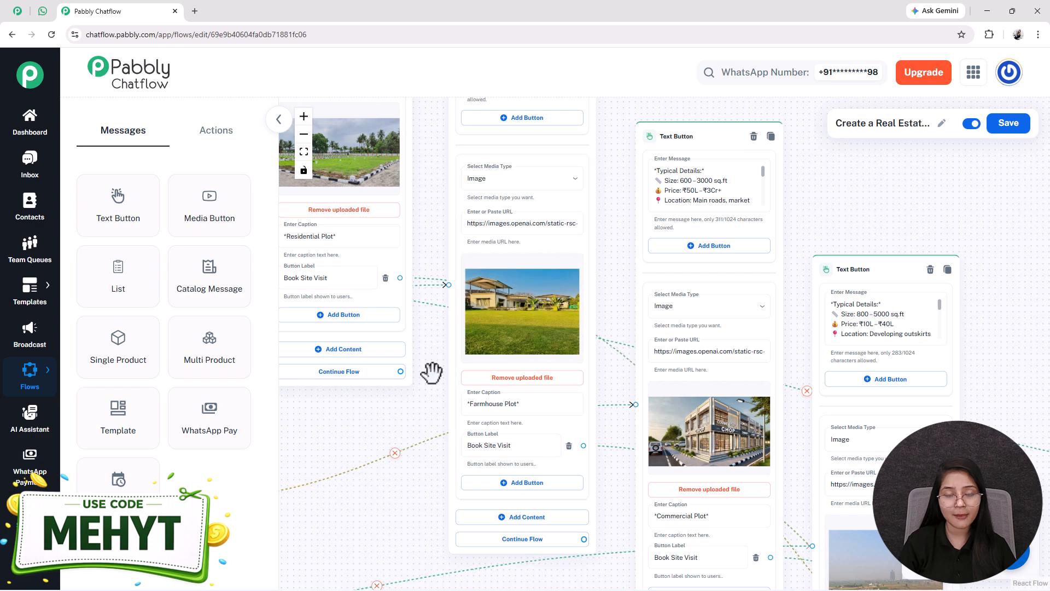
left_click_drag(432, 373, 422, 473)
triple_click(488, 161)
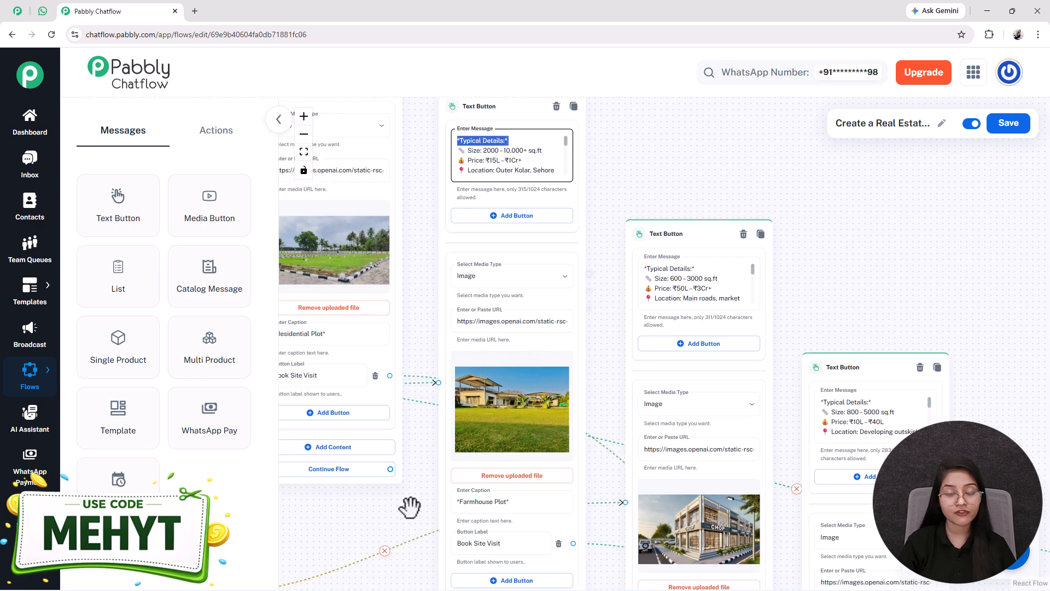
left_click_drag(407, 518, 337, 466)
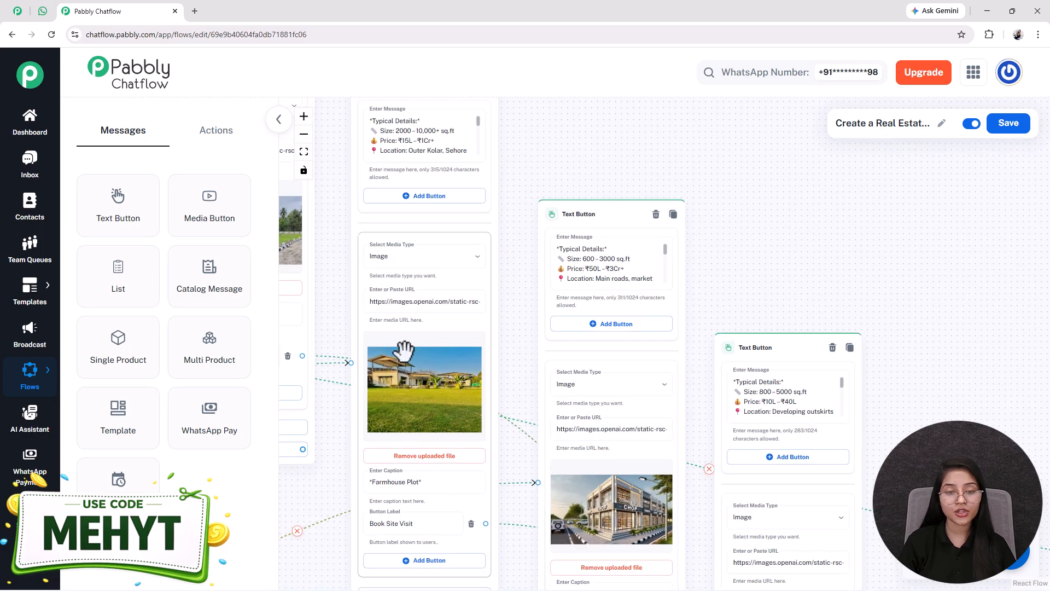
left_click_drag(826, 244, 741, 143)
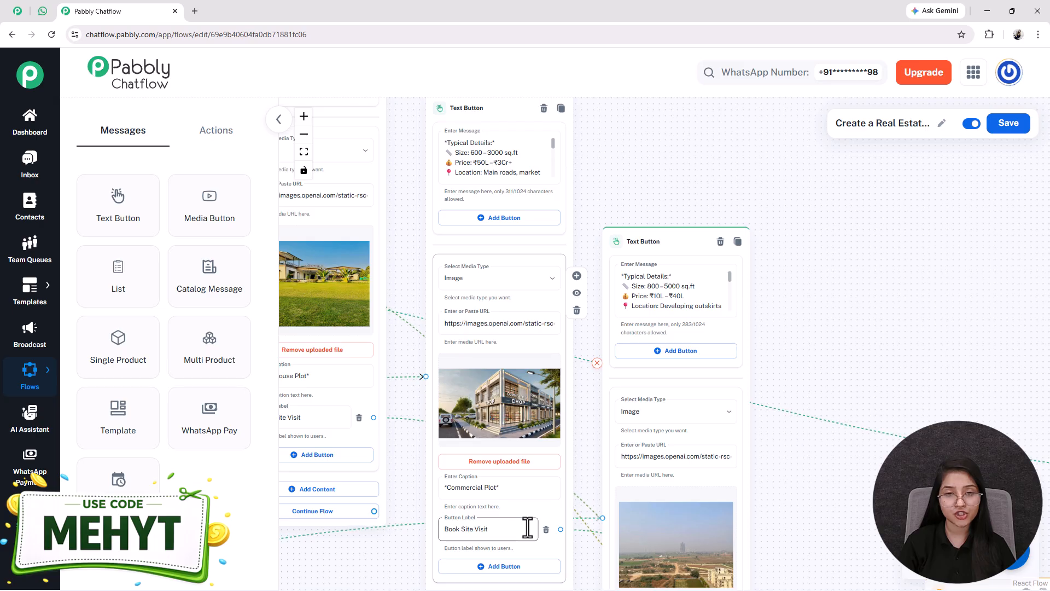
left_click_drag(835, 310, 632, 186)
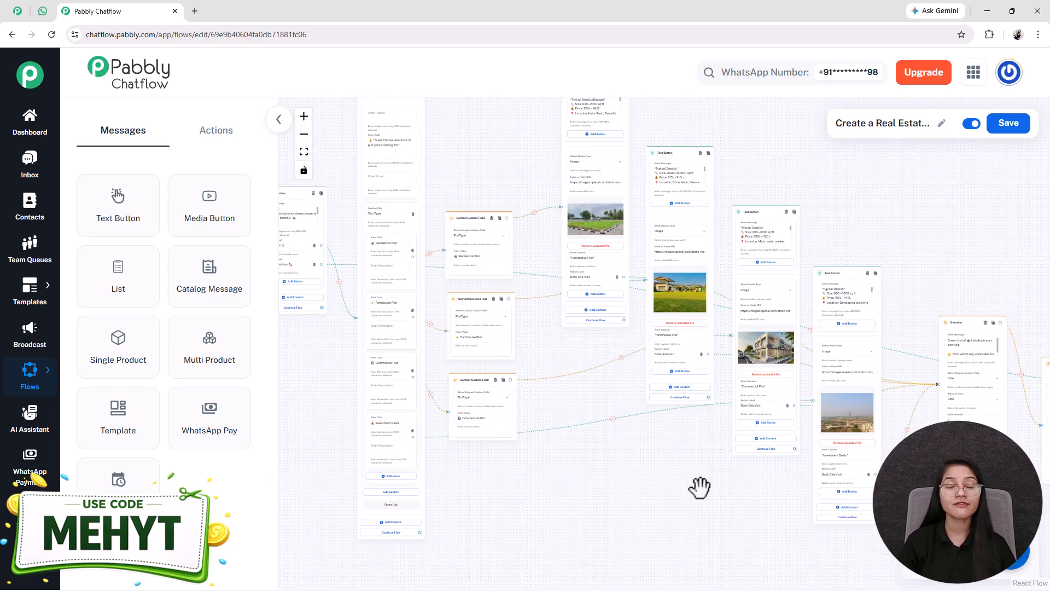
scroll(700, 488, "up", 2)
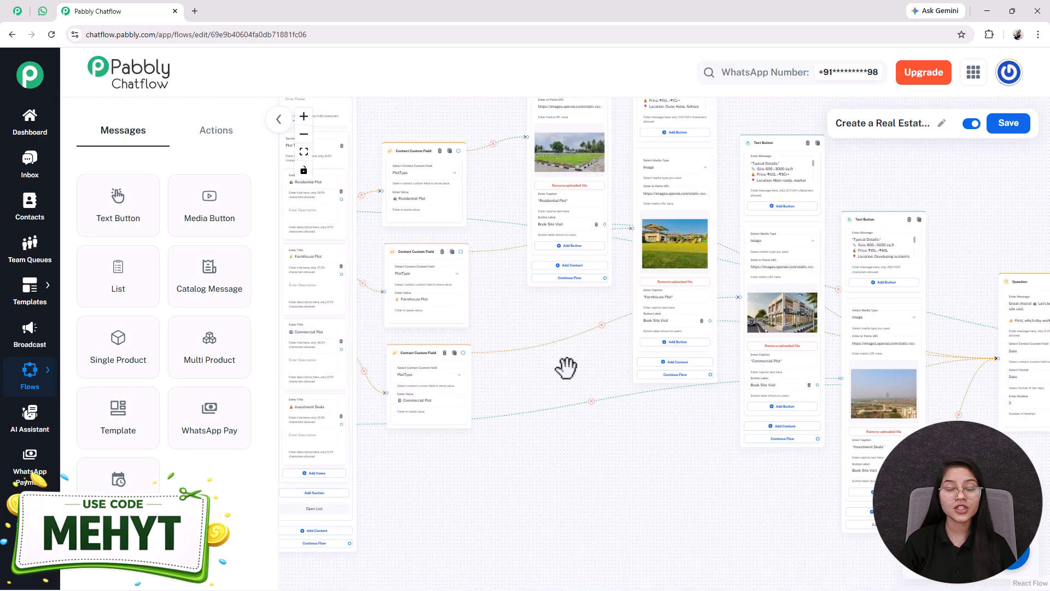
left_click_drag(565, 282, 549, 449)
left_click_drag(716, 237, 707, 363)
left_click_drag(928, 188, 506, 190)
scroll(597, 290, "up", 4)
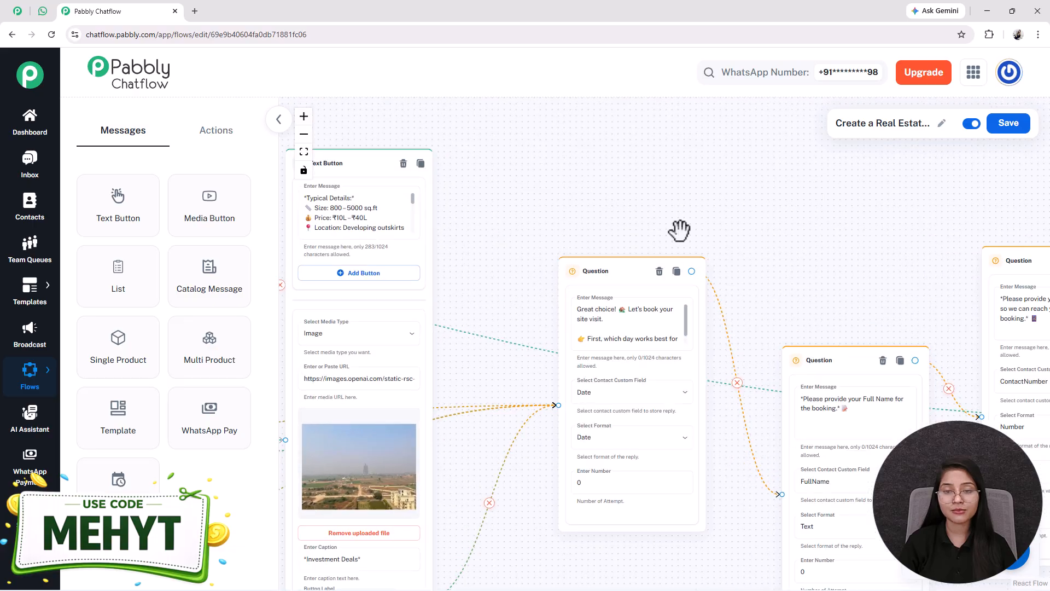
left_click_drag(681, 229, 603, 176)
left_click_drag(544, 212, 515, 207)
left_click_drag(762, 285, 750, 213)
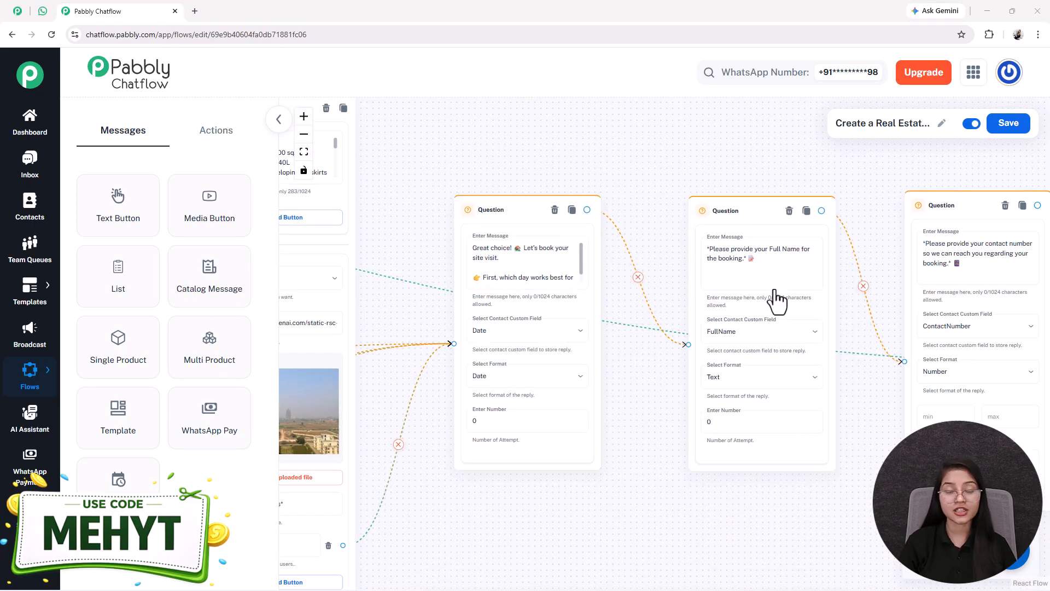
scroll(477, 340, "up", 4)
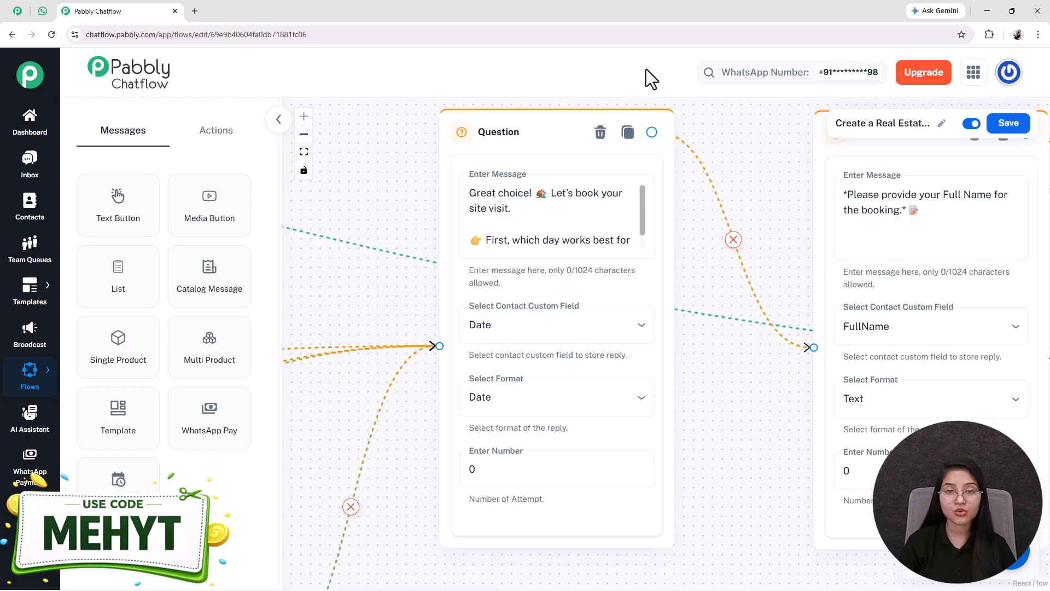
Step: Add an Ask Question node and paste the site-visit day question message into it
left_click(217, 143)
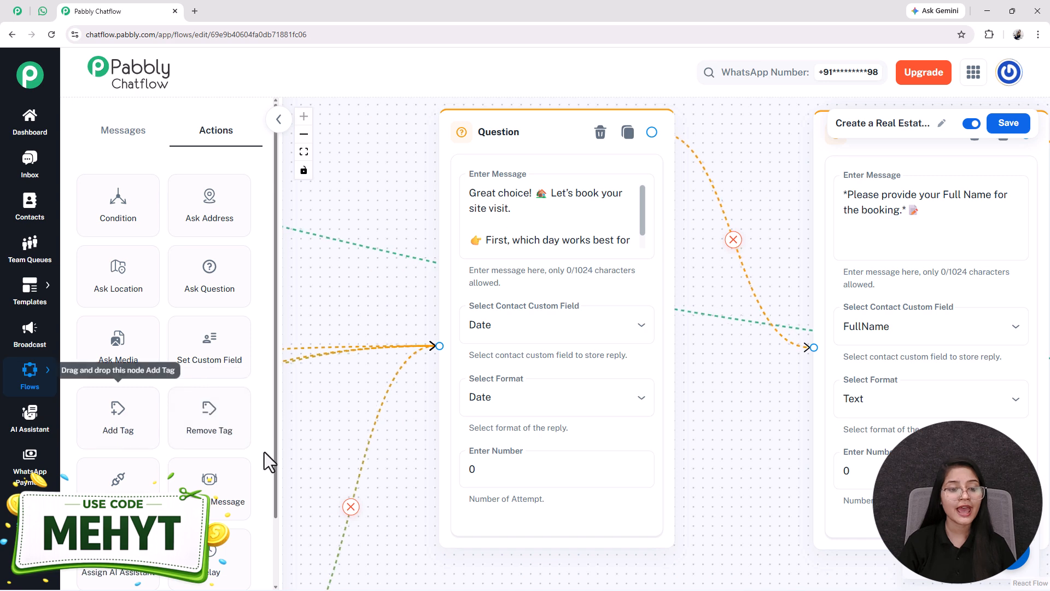
scroll(214, 231, "down", 1)
left_click(217, 241)
left_click_drag(621, 328, 790, 159)
key("ctrl+a")
key("ctrl+c")
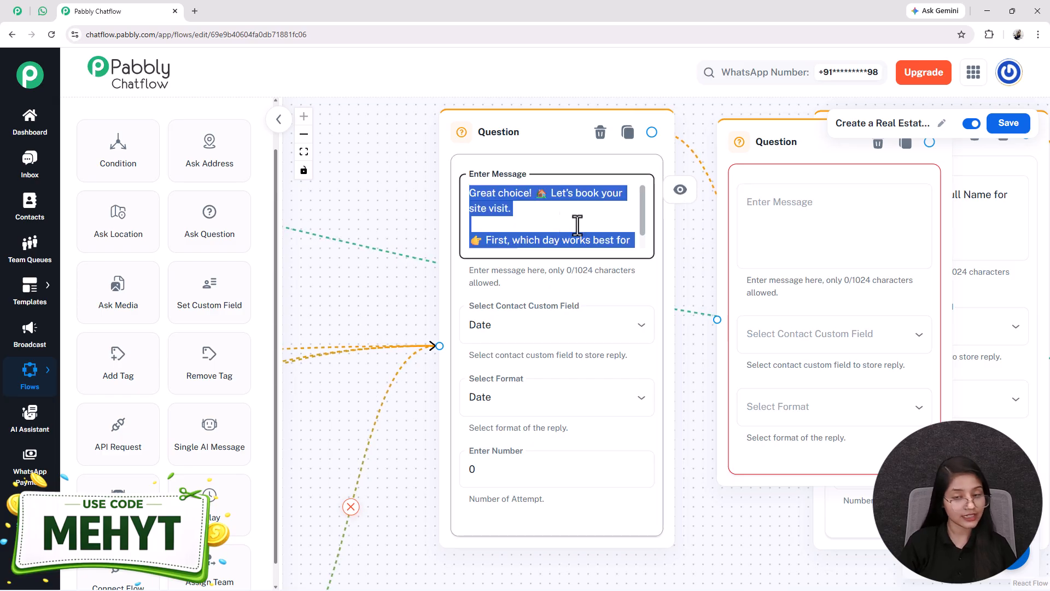
left_click(755, 227)
key("ctrl+v")
key("Up")
key("Up")
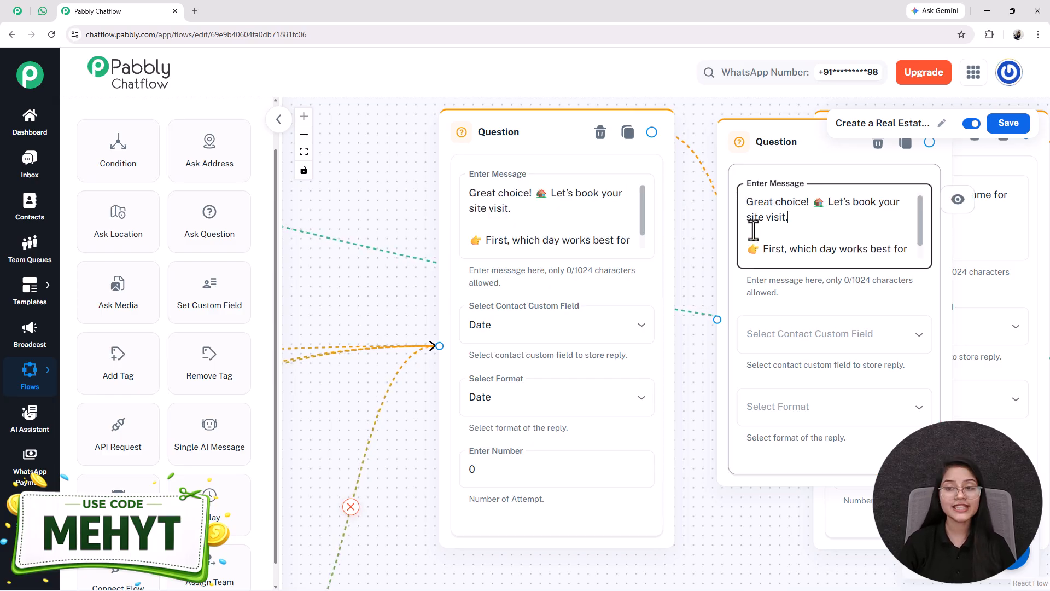
key("Down")
key("Down")
key("Down")
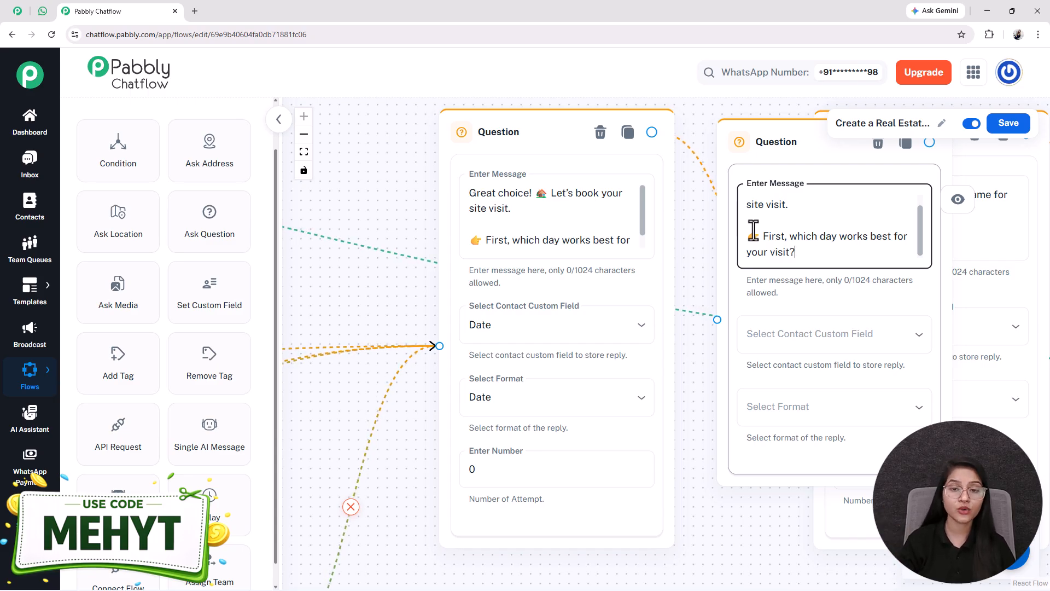
Step: Set the new Question node's contact custom field to Date and its reply format to Date
left_click(829, 350)
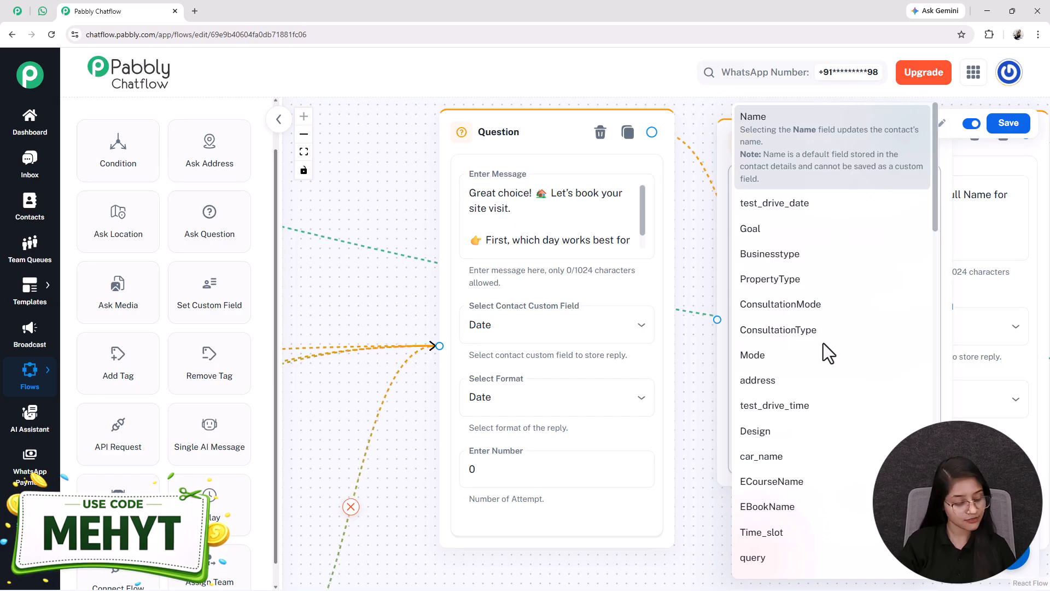
scroll(796, 422, "down", 7)
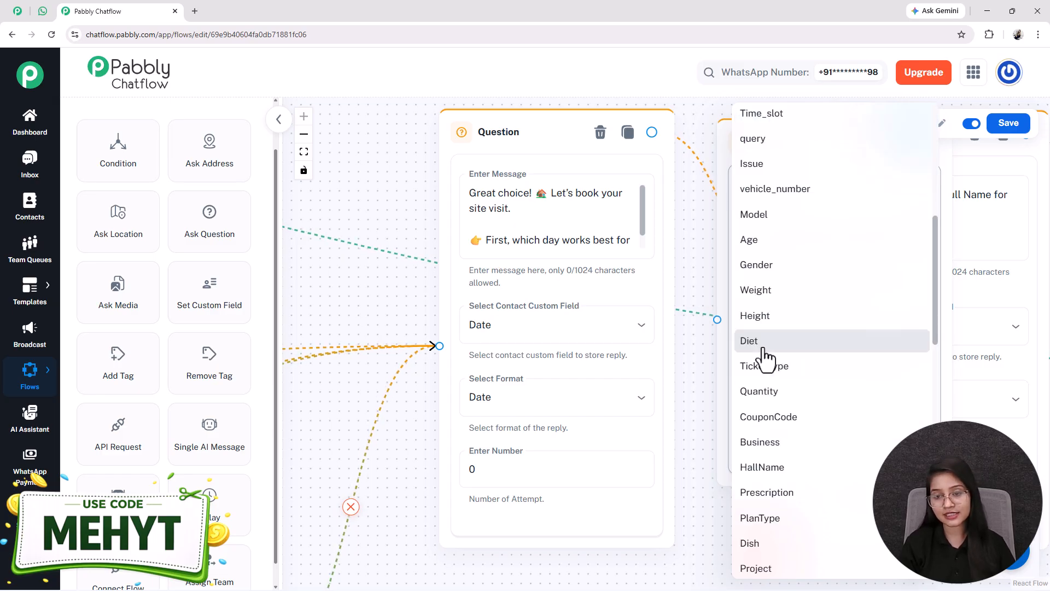
key("d")
key("d")
key("Return")
left_click(801, 406)
left_click(757, 487)
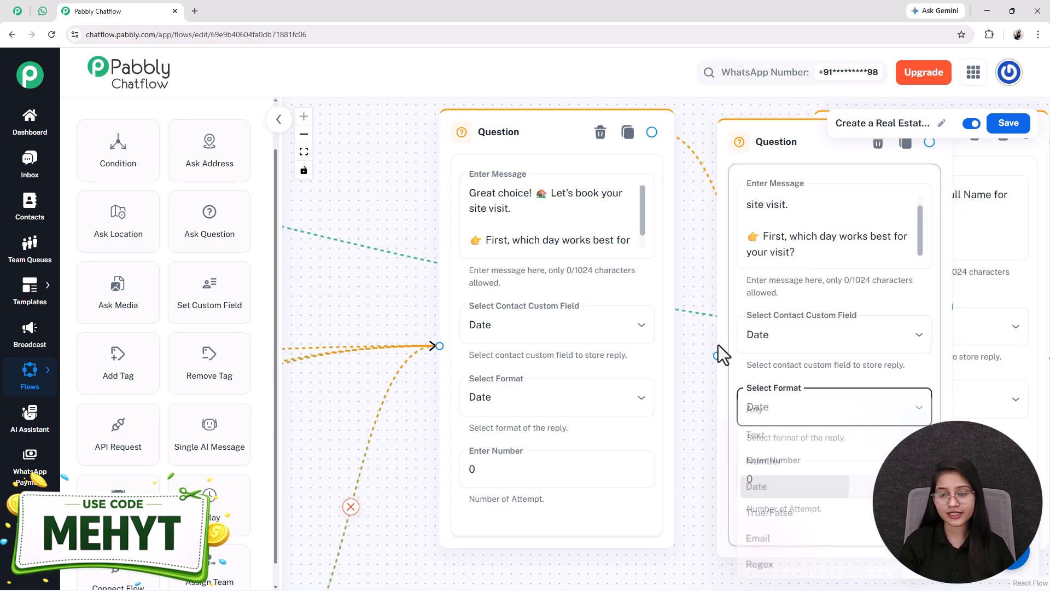
Step: Delete the newly added Question node
left_click_drag(783, 377, 776, 358)
left_click_drag(697, 388, 793, 398)
left_click_drag(569, 153, 413, 145)
left_click_drag(839, 282, 670, 288)
left_click_drag(909, 270, 971, 277)
left_click_drag(564, 162, 586, 159)
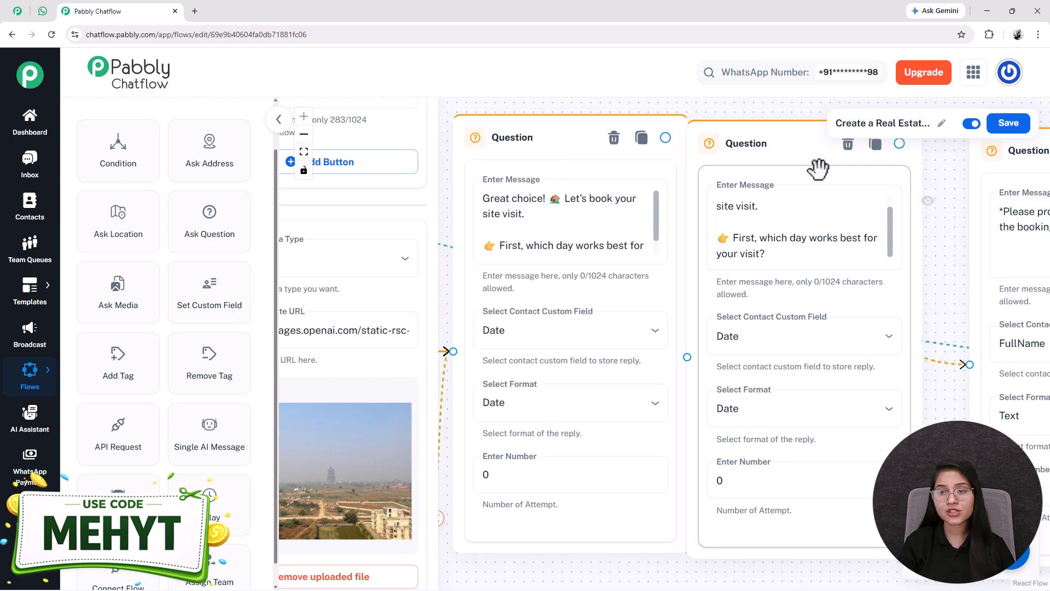
left_click(848, 144)
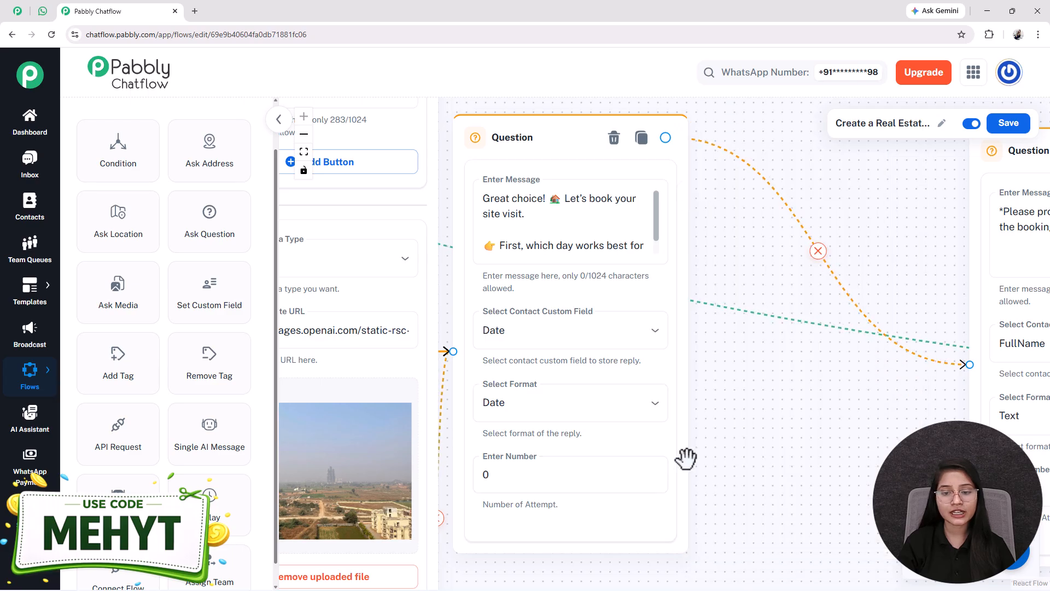
Step: Set the day Question node's reply format to Date and its number of attempts to 1
left_click_drag(673, 454, 766, 448)
left_click(697, 411)
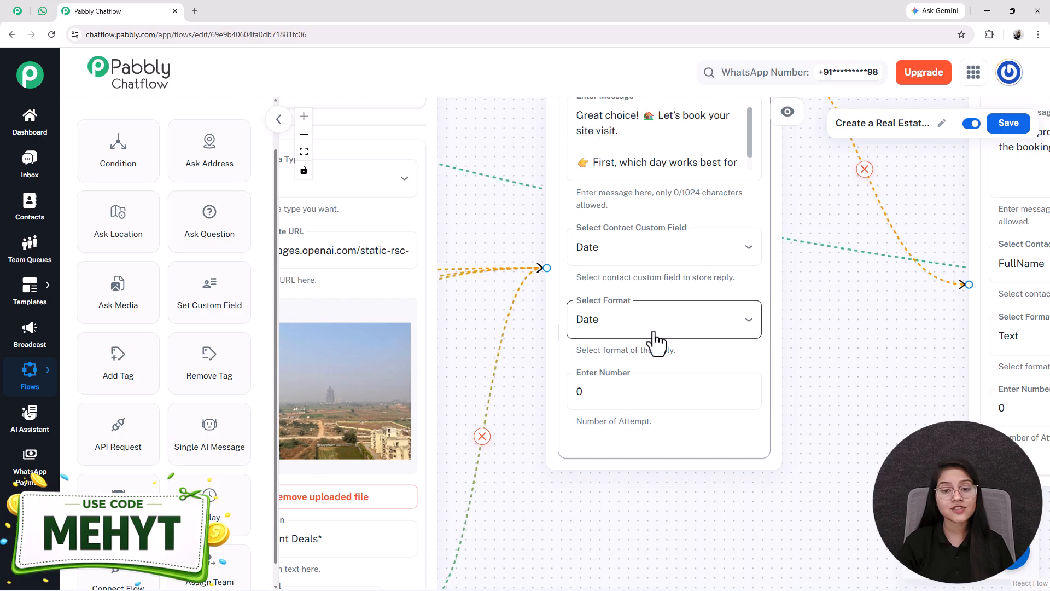
left_click(653, 329)
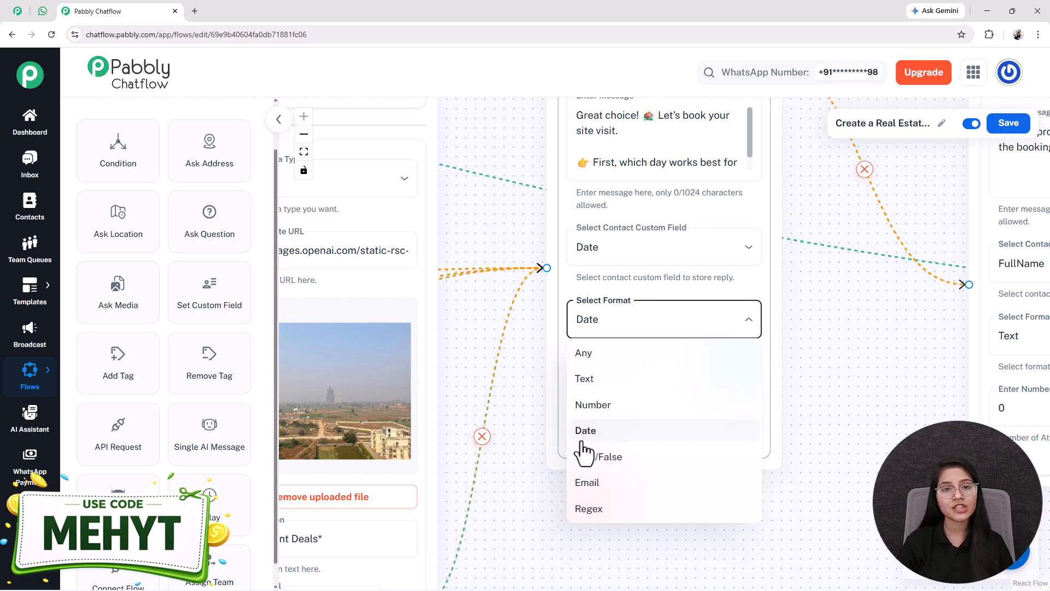
left_click(580, 434)
left_click(617, 391)
key("BackSpace")
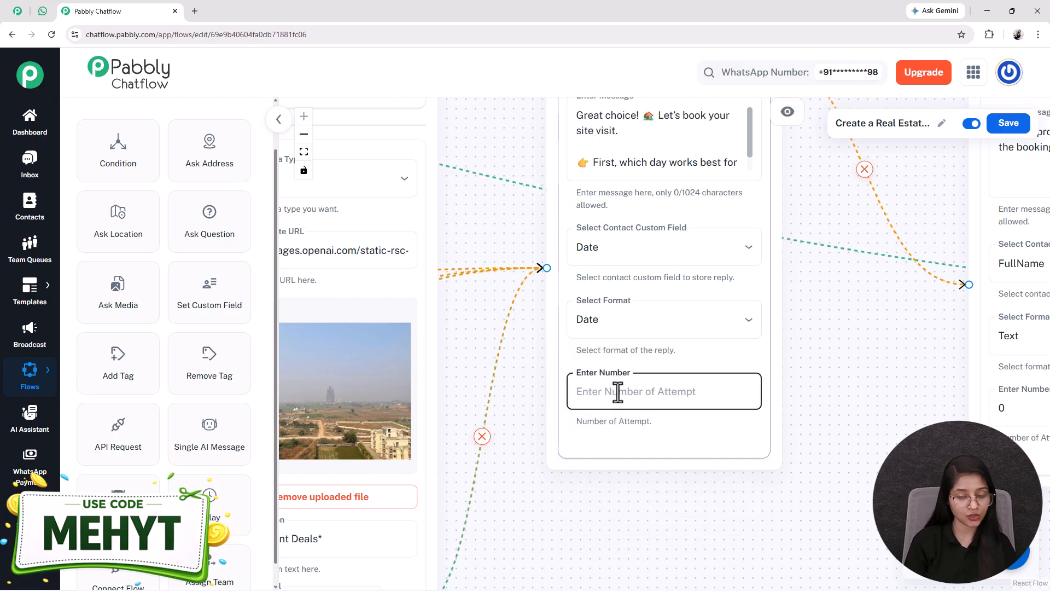
type("1")
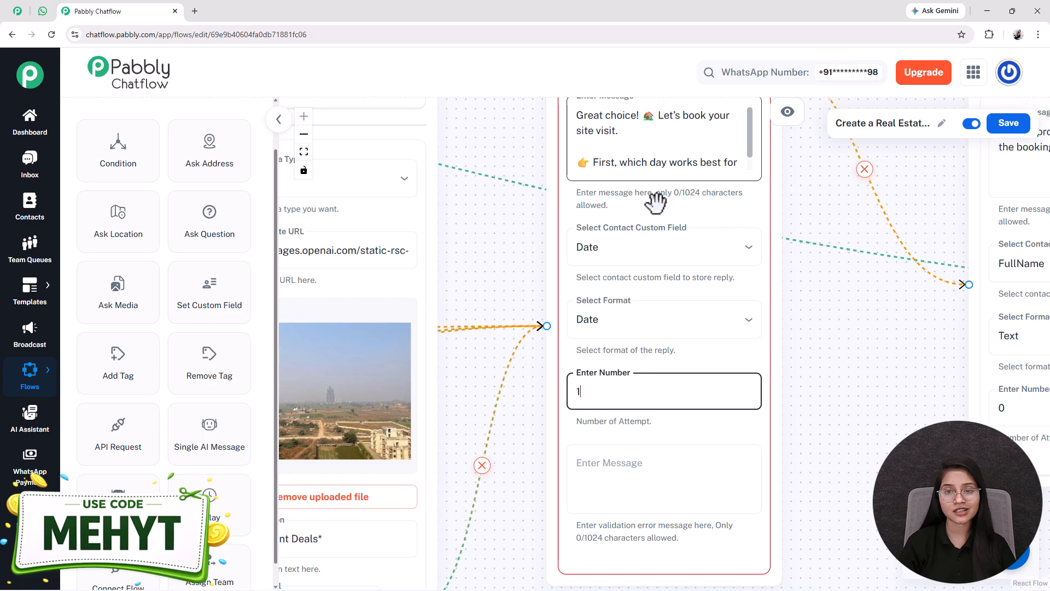
left_click(655, 482)
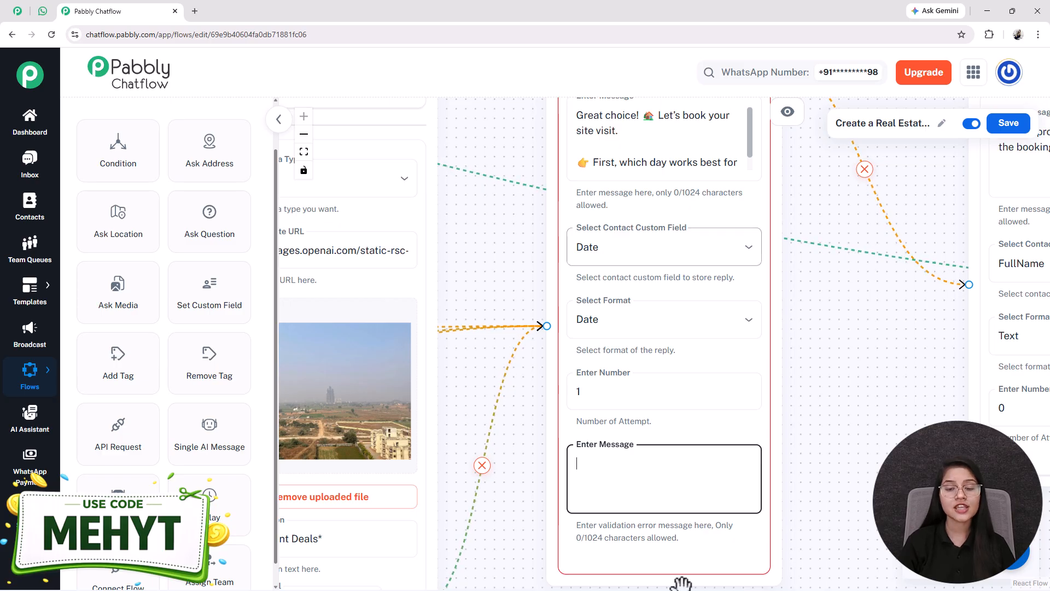
left_click_drag(828, 445, 804, 459)
left_click(556, 496)
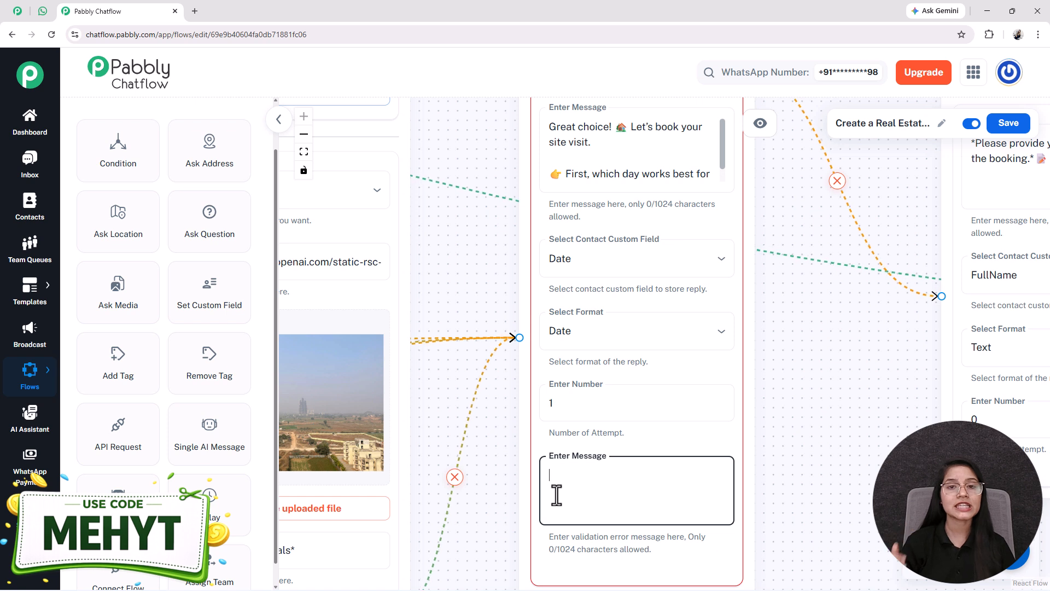
left_click(575, 411)
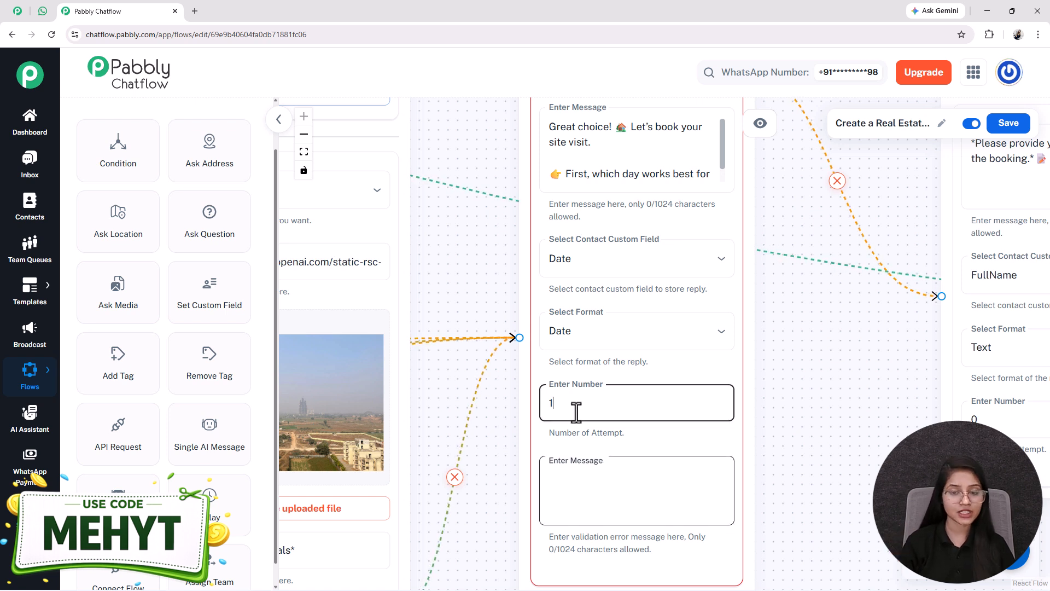
Step: Set the day Question node's number of attempts to 0
key("BackSpace")
type("0")
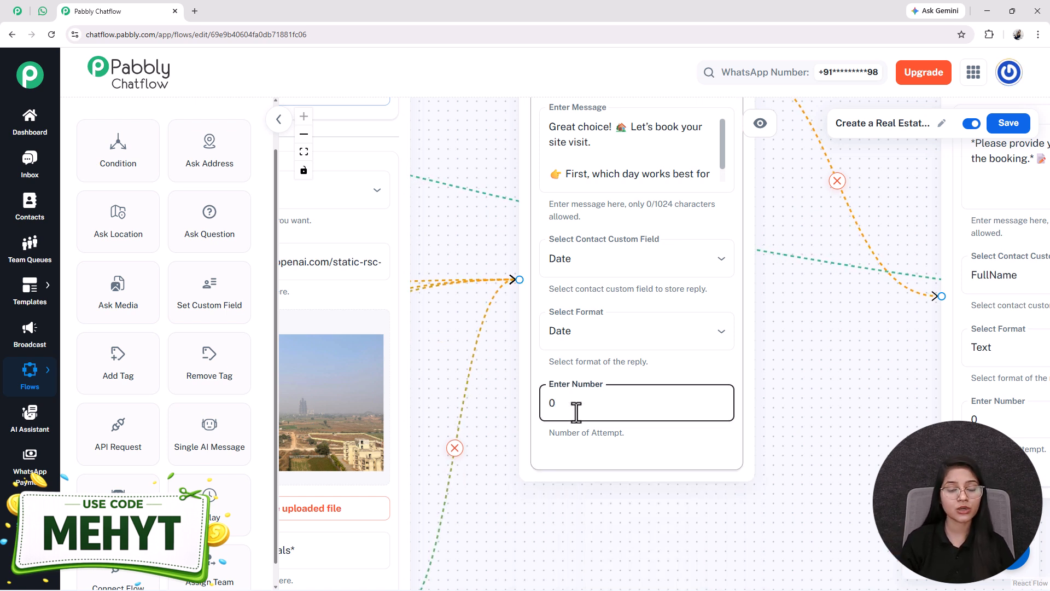
left_click_drag(836, 342, 502, 369)
left_click_drag(629, 282, 512, 275)
Step: Review the Full Name, contact number and booking confirmation nodes along the flow
left_click_drag(721, 286, 748, 326)
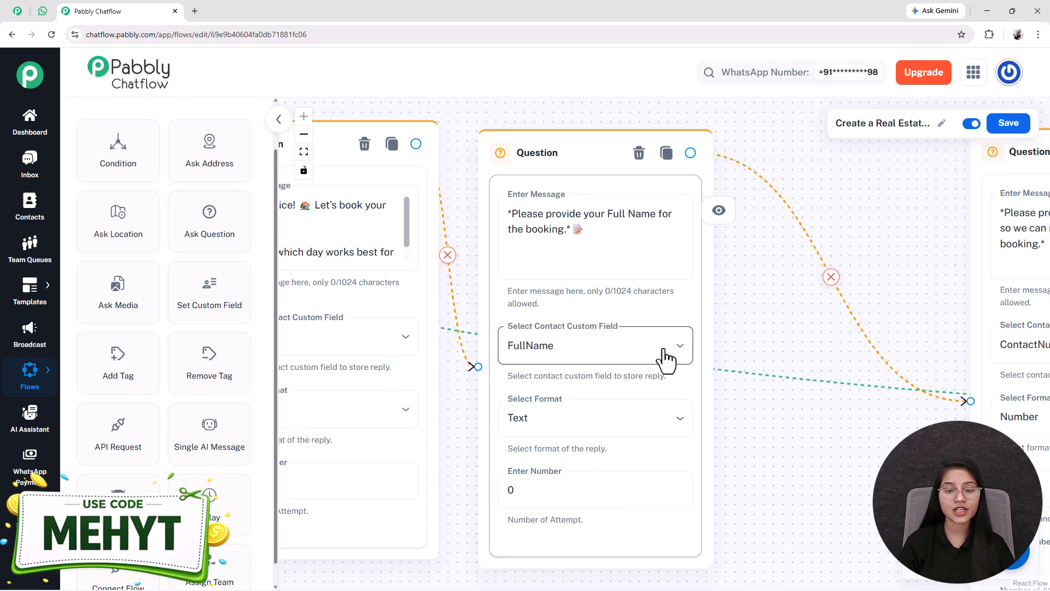
left_click_drag(799, 426, 686, 411)
left_click_drag(888, 324, 755, 336)
left_click_drag(979, 263, 734, 194)
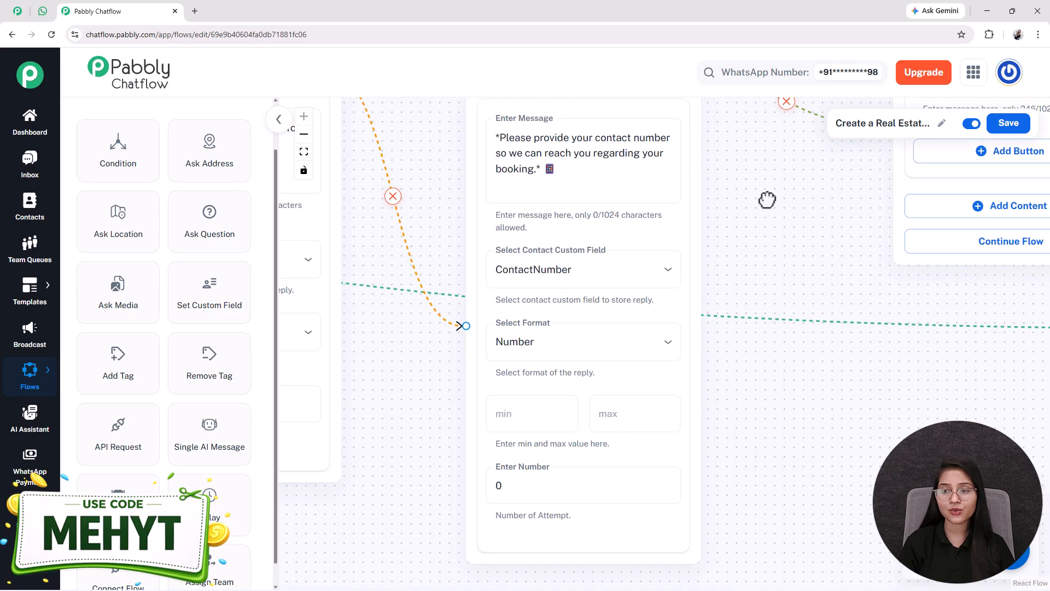
left_click_drag(742, 357, 810, 390)
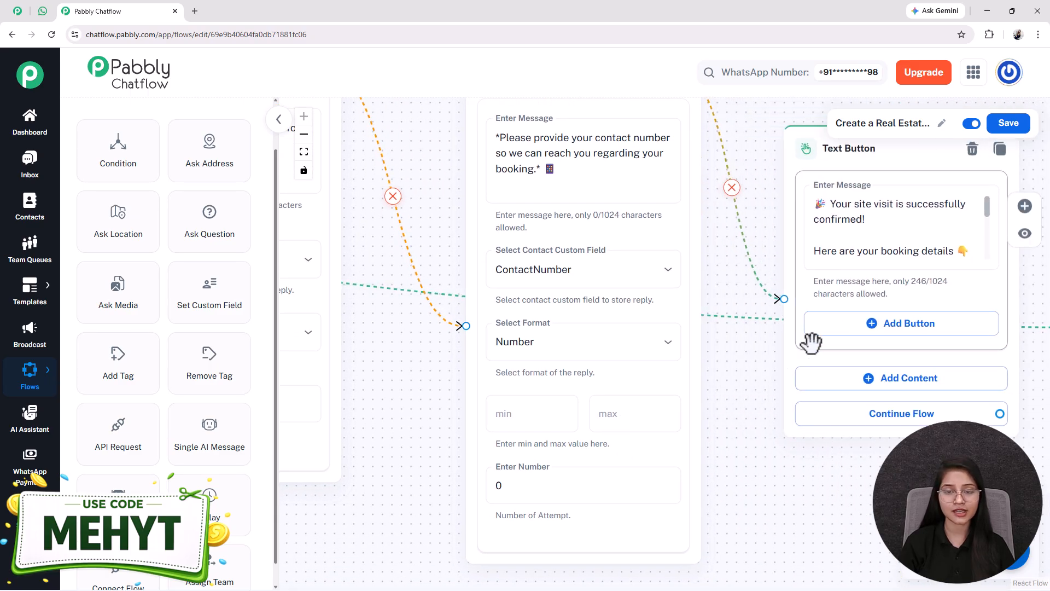
left_click_drag(518, 219, 475, 214)
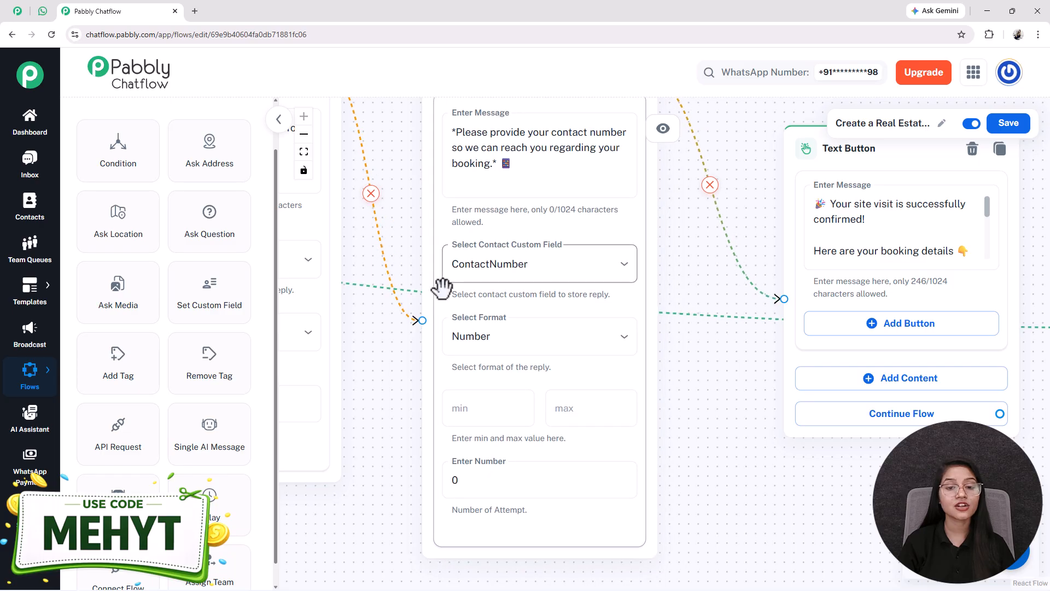
left_click_drag(516, 359, 721, 365)
scroll(691, 351, "down", 3)
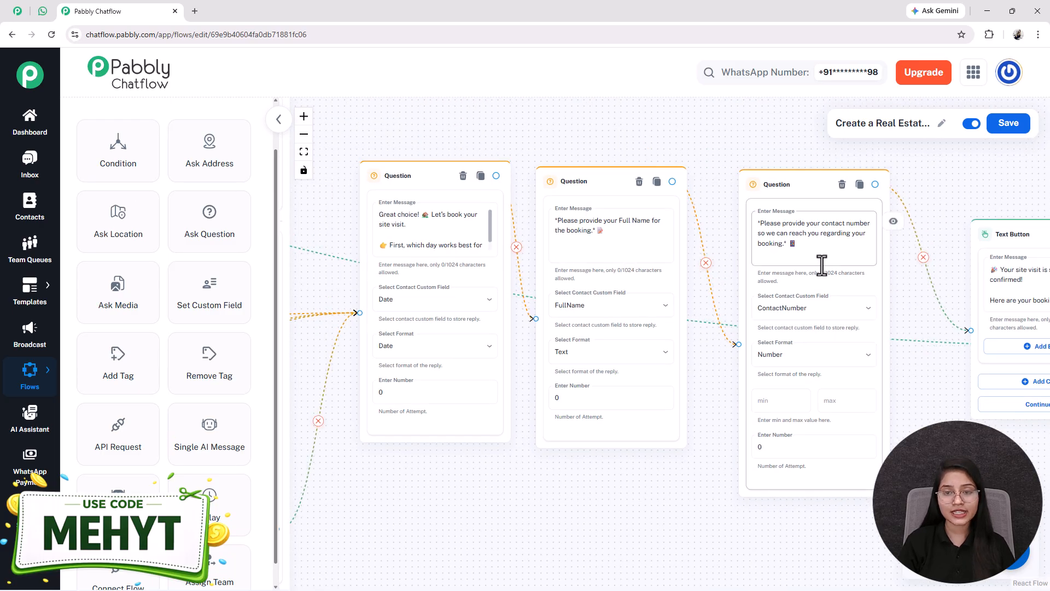
Step: Compare the WhatsApp test conversation with the booking confirmation node's message text
left_click(42, 11)
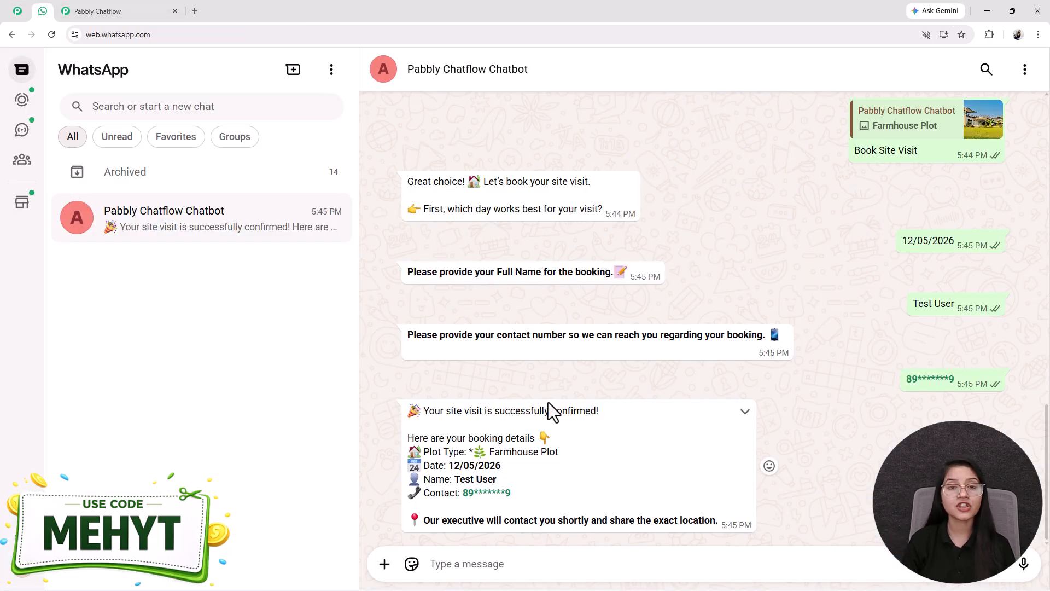
key("ctrl+Tab")
left_click_drag(507, 470, 359, 477)
left_click_drag(676, 466, 571, 475)
left_click(570, 276)
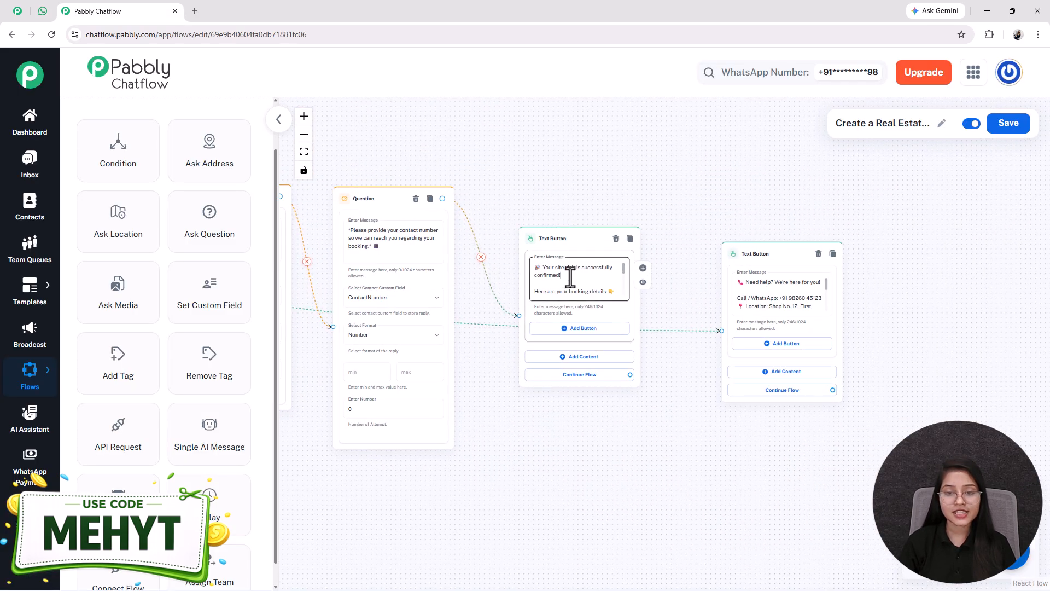
scroll(570, 278, "down", 3)
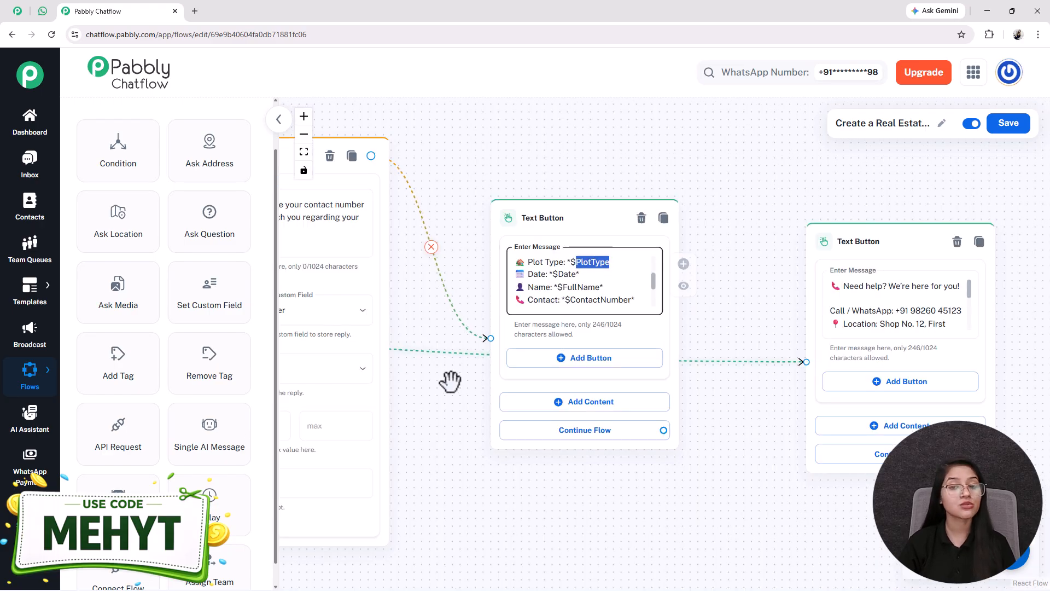
left_click_drag(450, 387, 963, 328)
scroll(515, 468, "down", 4)
left_click_drag(459, 478, 801, 453)
left_click_drag(731, 490, 558, 520)
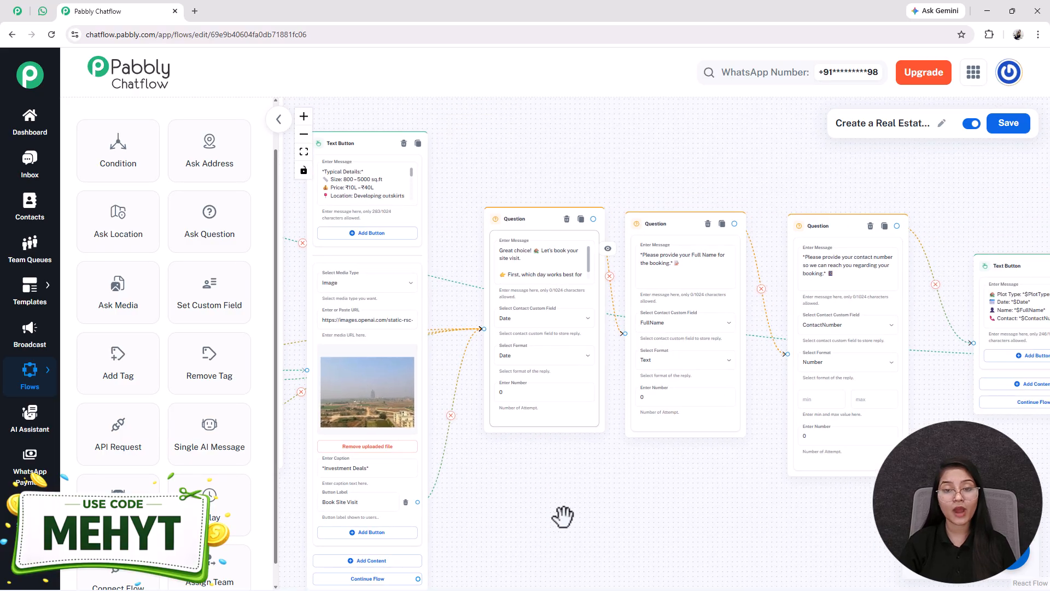
left_click_drag(726, 485, 560, 479)
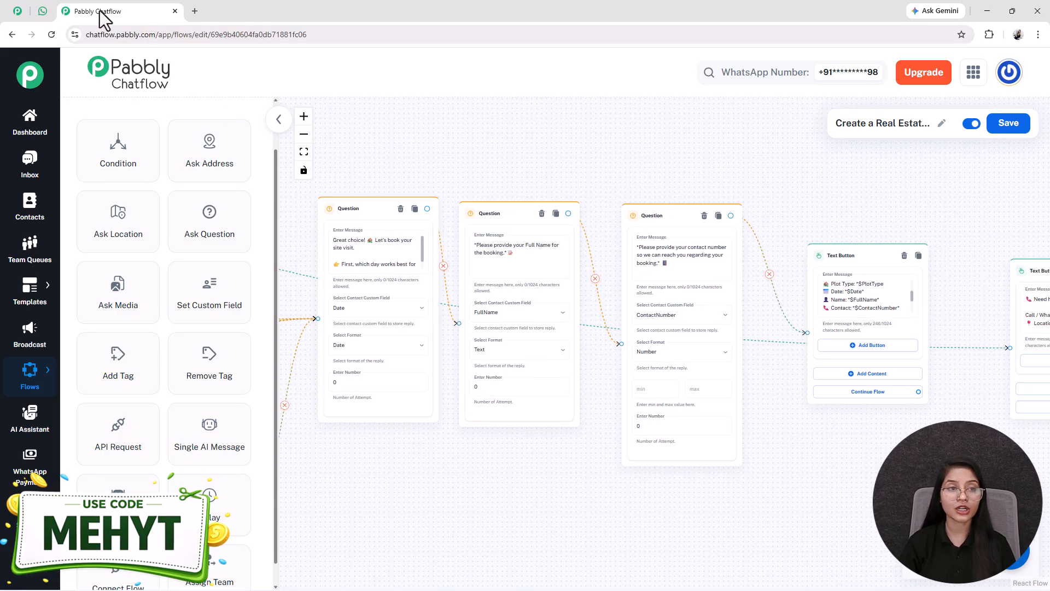
Step: Examine the $Date, $ContactNumber and $FullName variables in the booking confirmation message
left_click(36, 13)
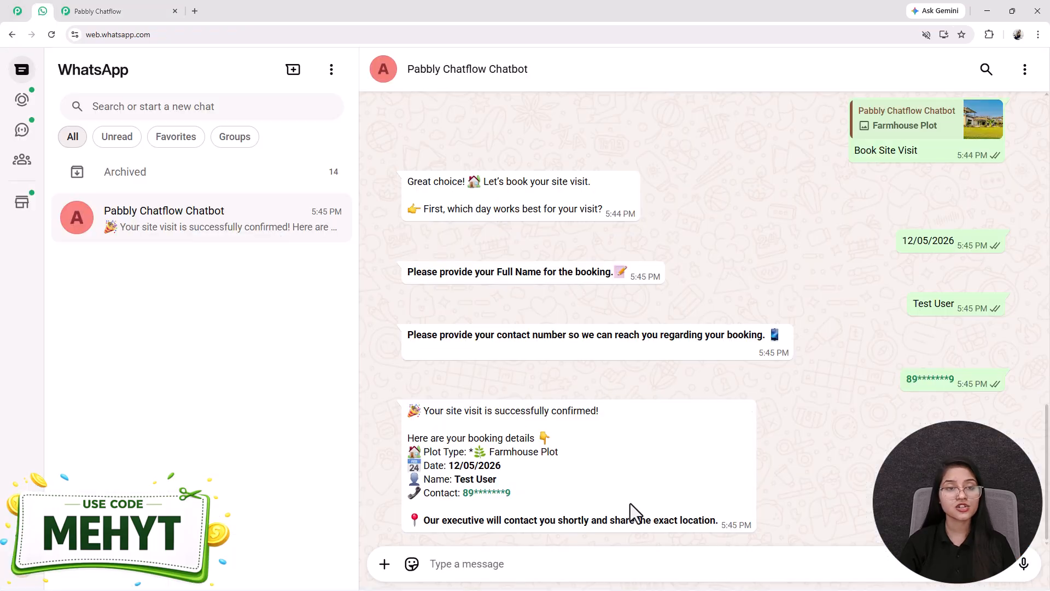
left_click(95, 10)
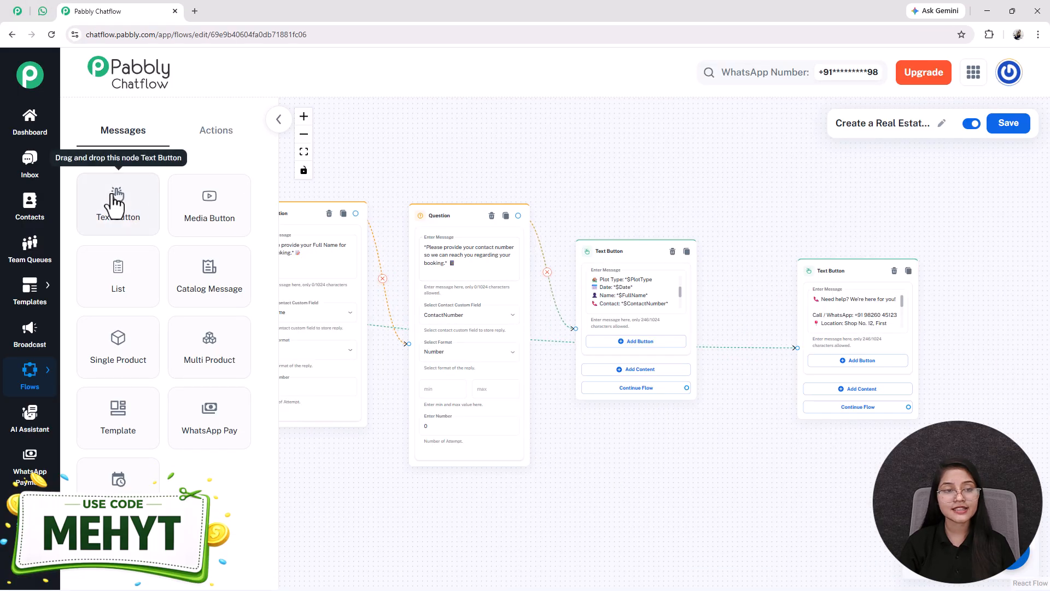
left_click(633, 291)
scroll(633, 291, "up", 6)
scroll(633, 290, "down", 2)
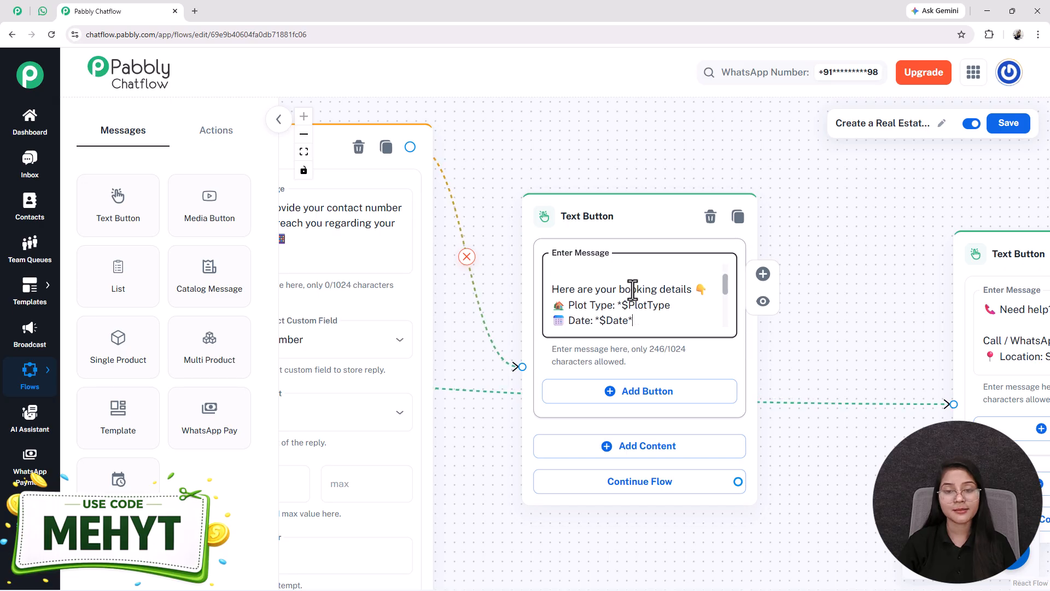
scroll(633, 291, "up", 2)
scroll(633, 290, "down", 3)
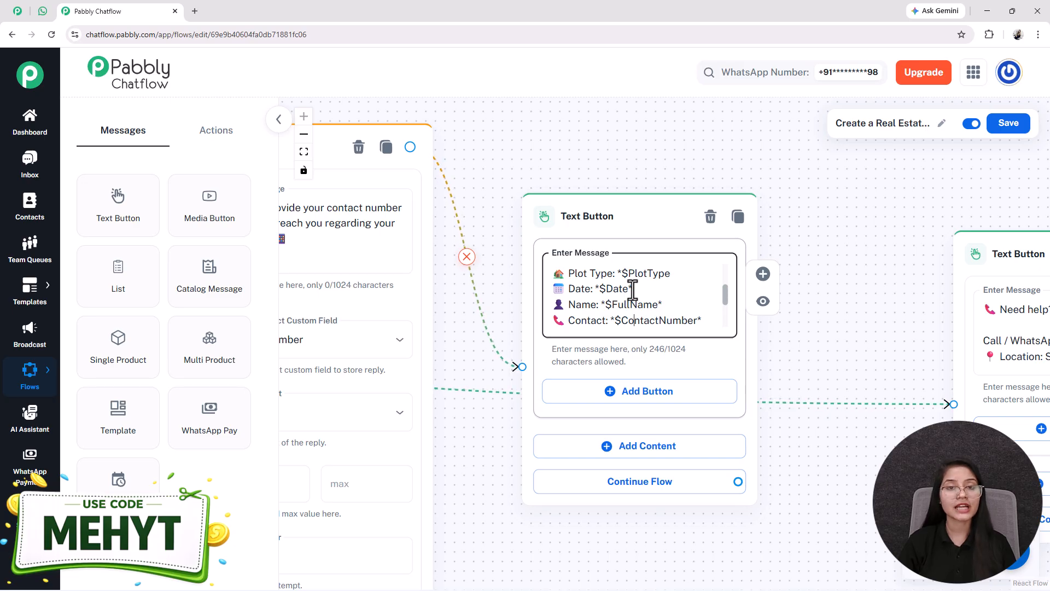
double_click(614, 291)
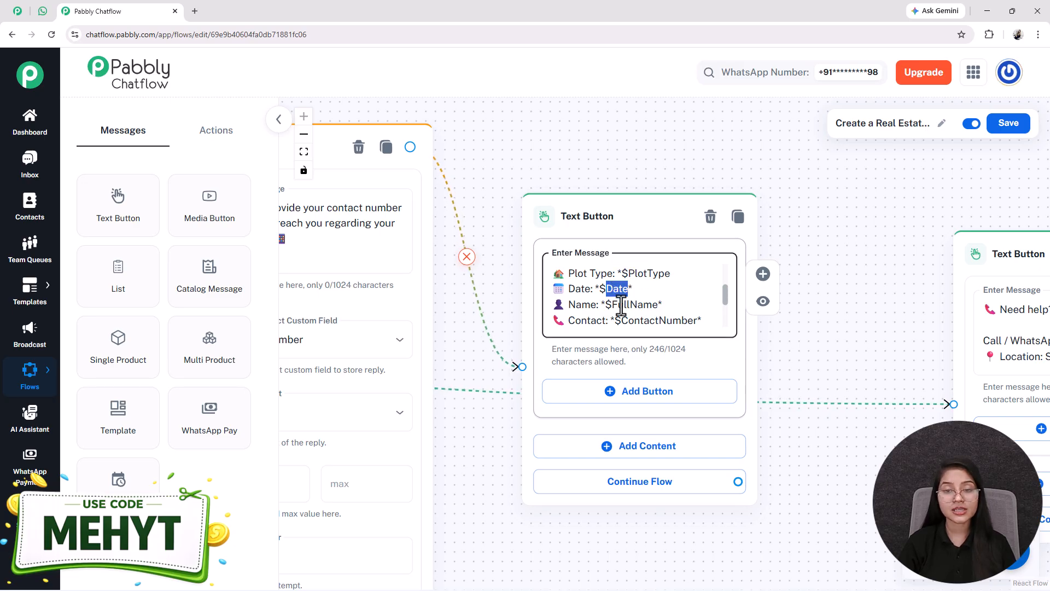
double_click(633, 316)
double_click(632, 305)
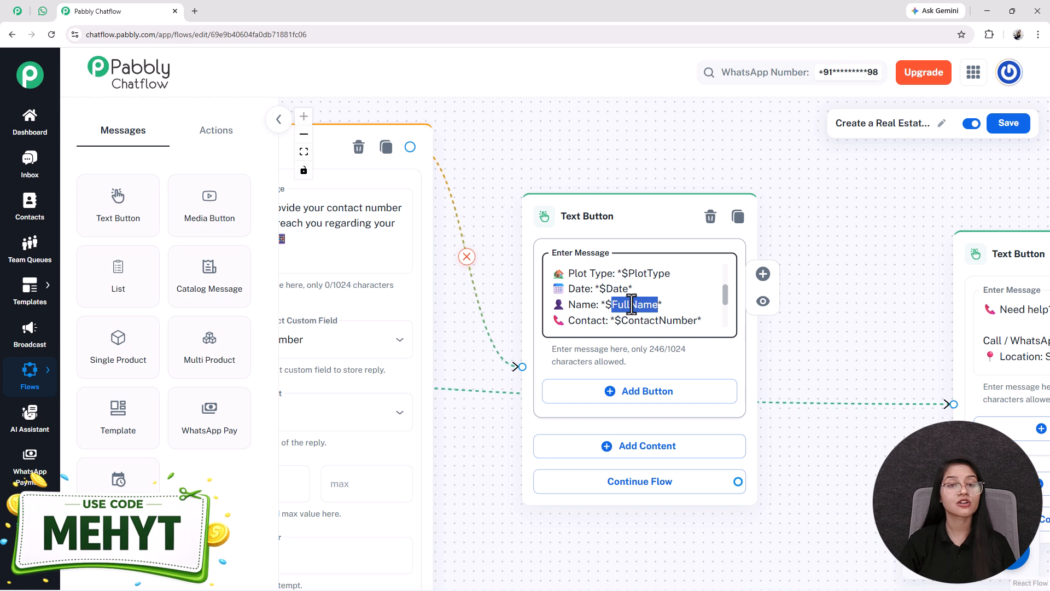
scroll(632, 304, "down", 2)
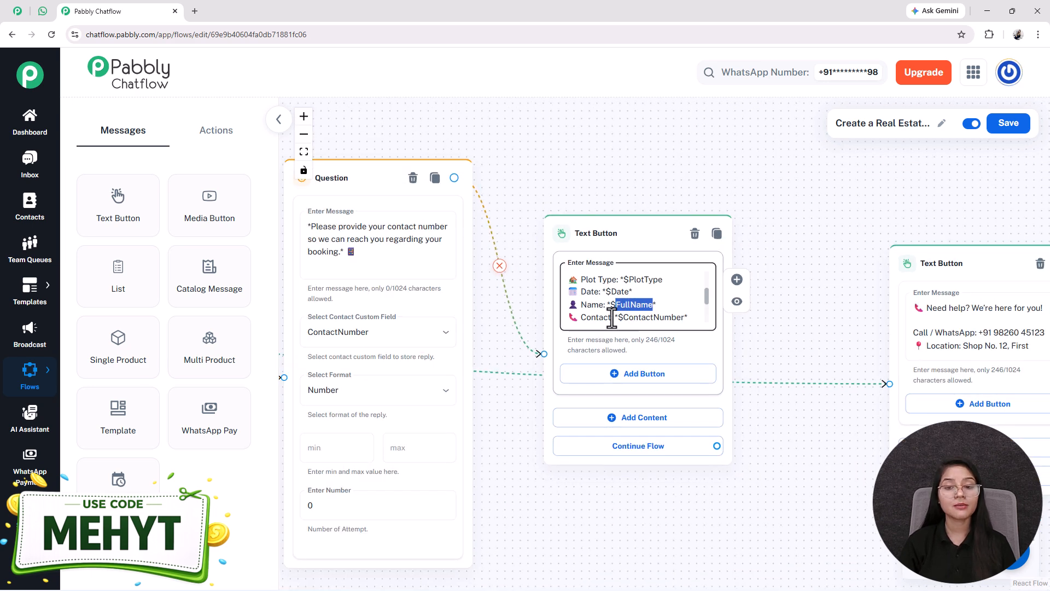
scroll(620, 299, "down", 2)
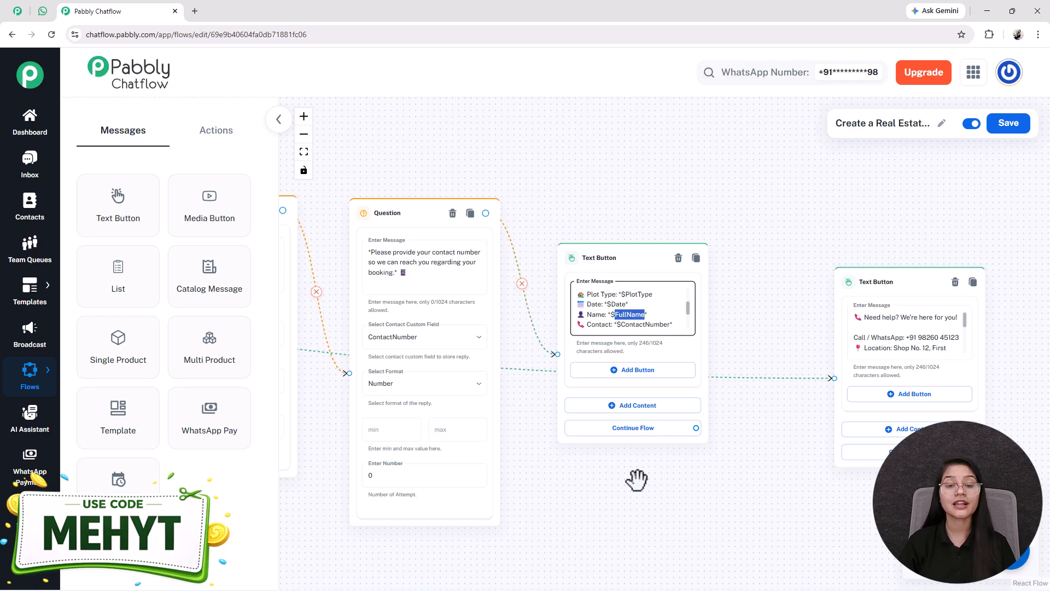
Step: Fit the whole flow in view and save the chatbot flow
left_click_drag(547, 484, 1012, 458)
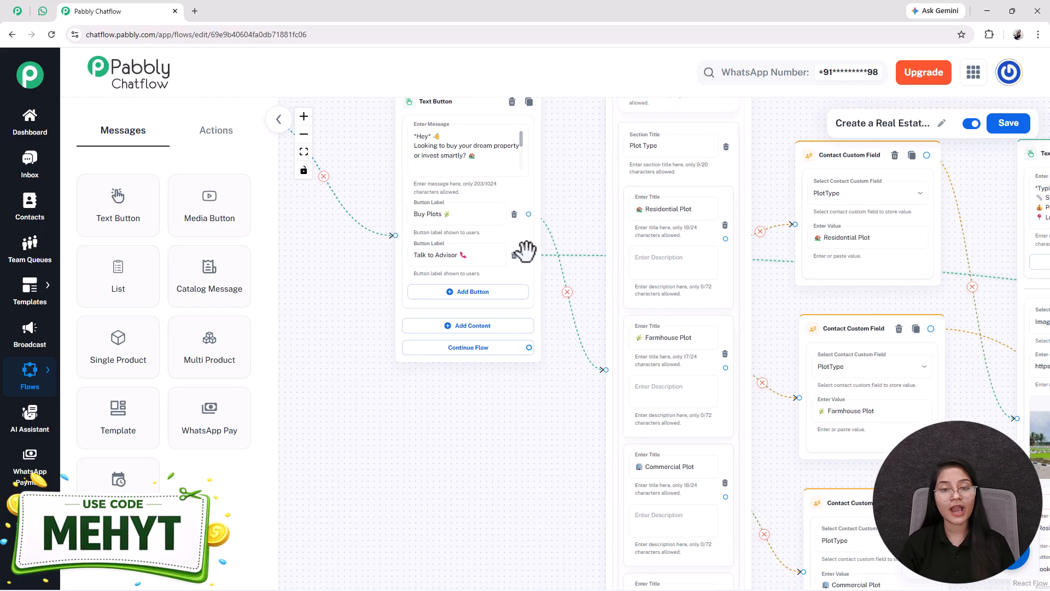
left_click(474, 255)
scroll(499, 261, "down", 3)
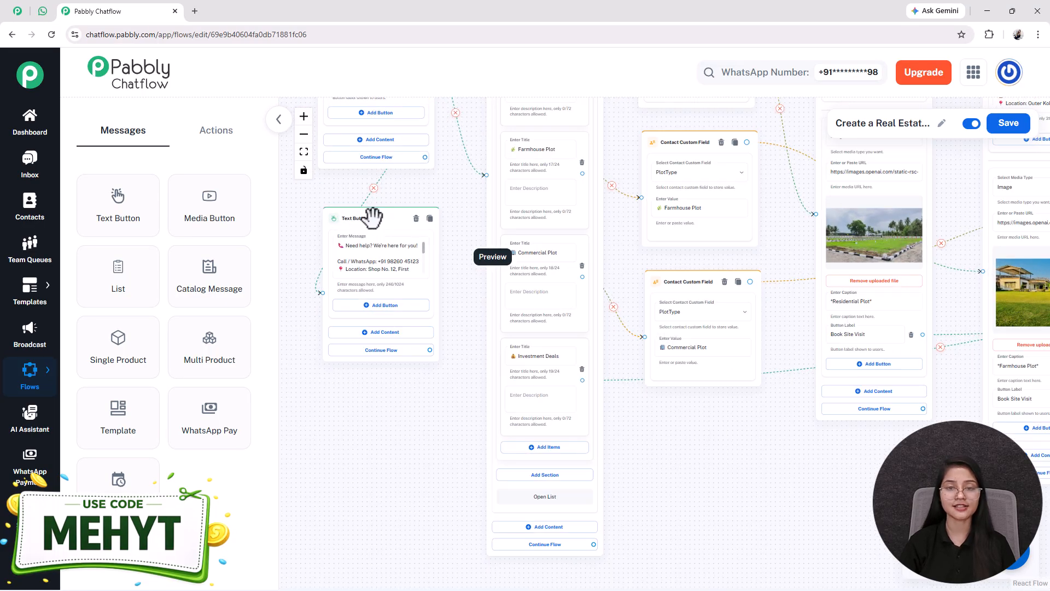
left_click(304, 152)
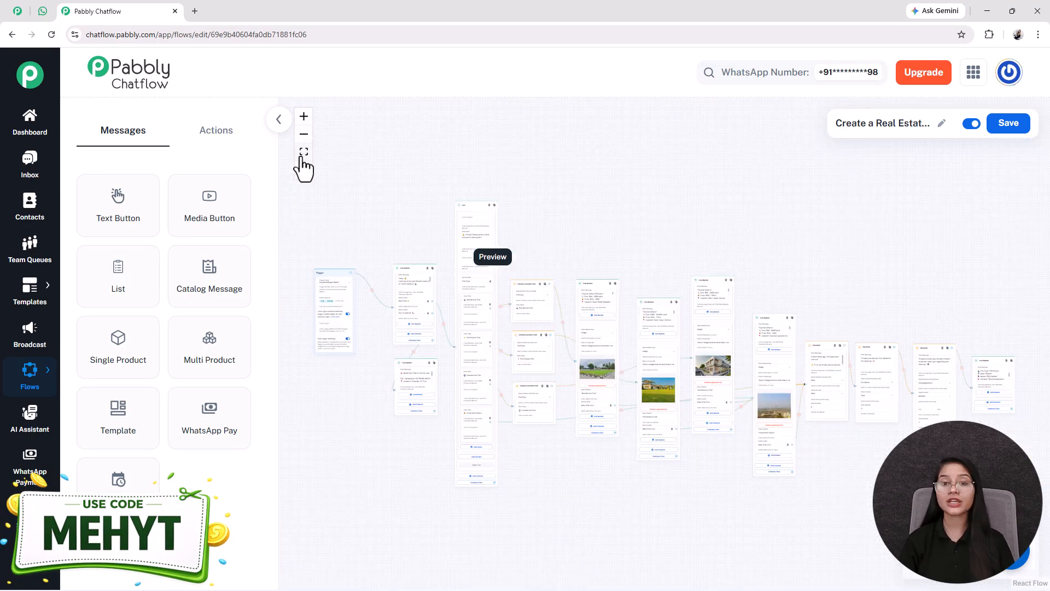
left_click_drag(646, 497, 639, 455)
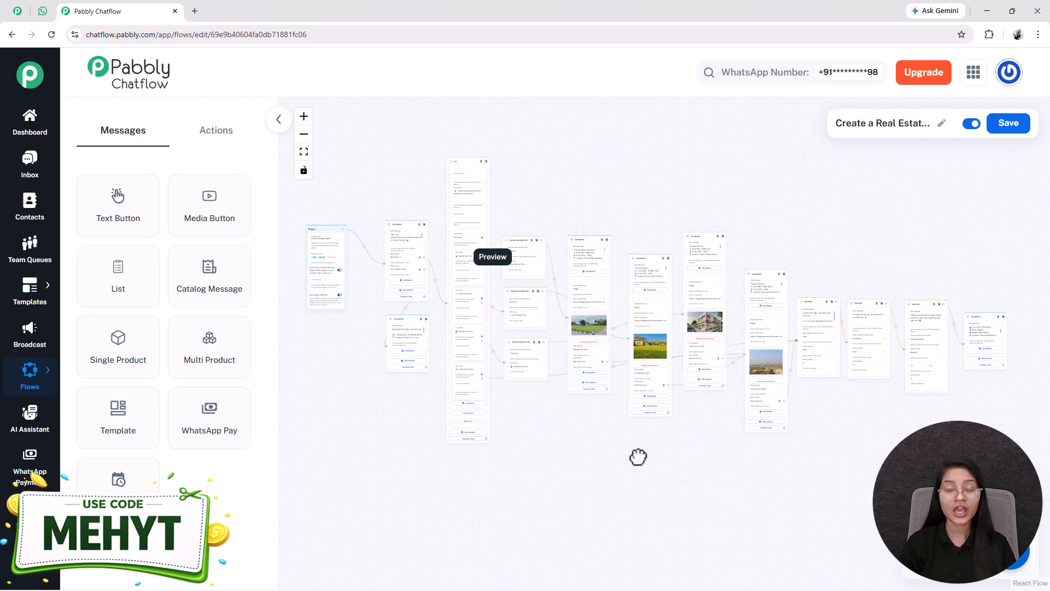
left_click(1007, 125)
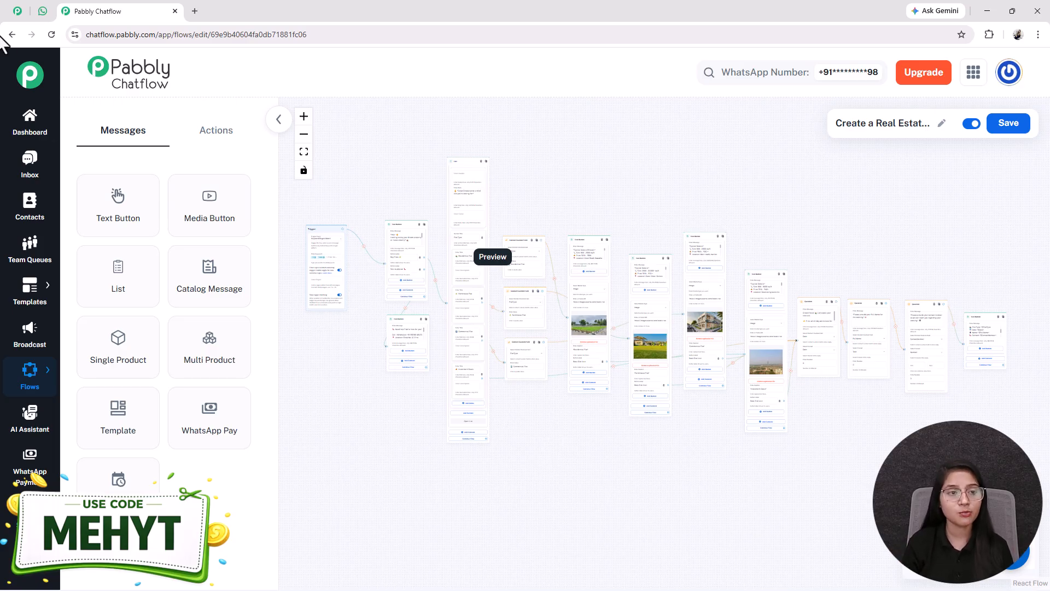
Step: Scroll through the WhatsApp test conversation from plot selection to booking confirmation
left_click(44, 11)
scroll(639, 460, "up", 10)
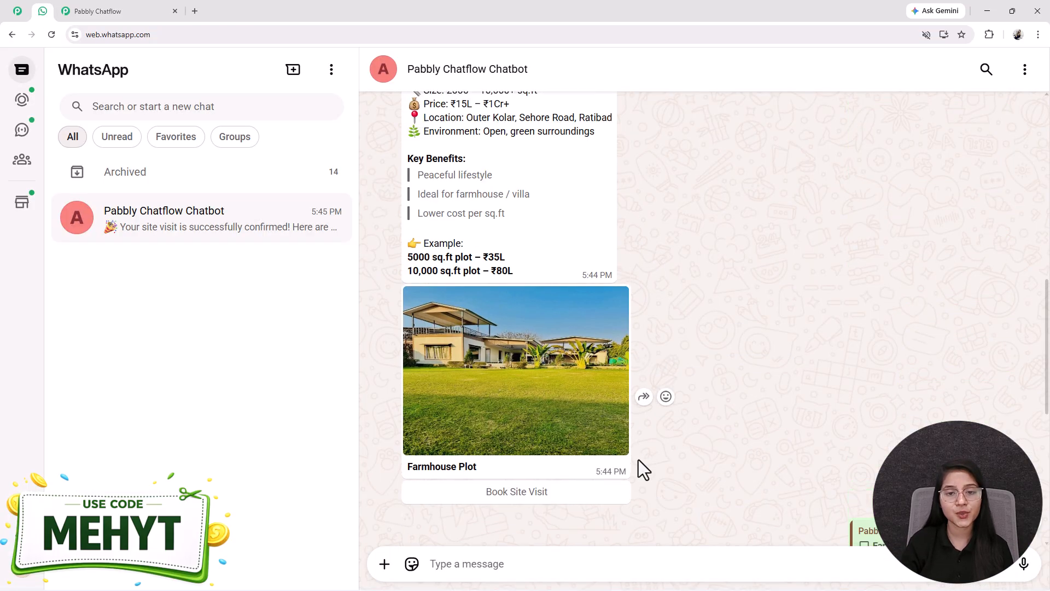
scroll(638, 460, "up", 3)
scroll(638, 460, "down", 15)
scroll(639, 459, "up", 10)
scroll(638, 459, "down", 10)
scroll(638, 459, "up", 5)
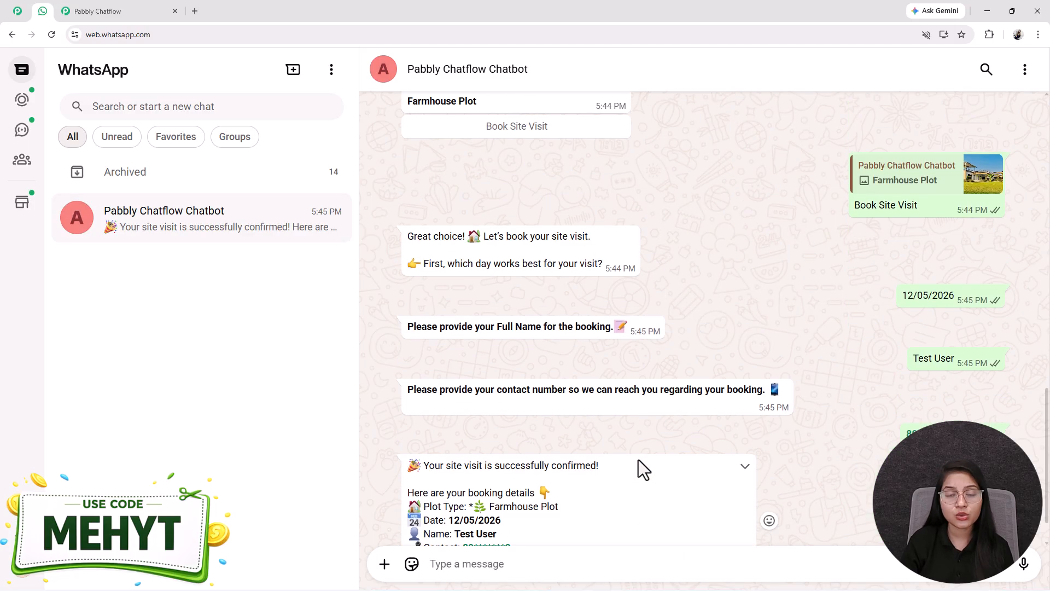
scroll(638, 462, "up", 5)
scroll(638, 462, "down", 8)
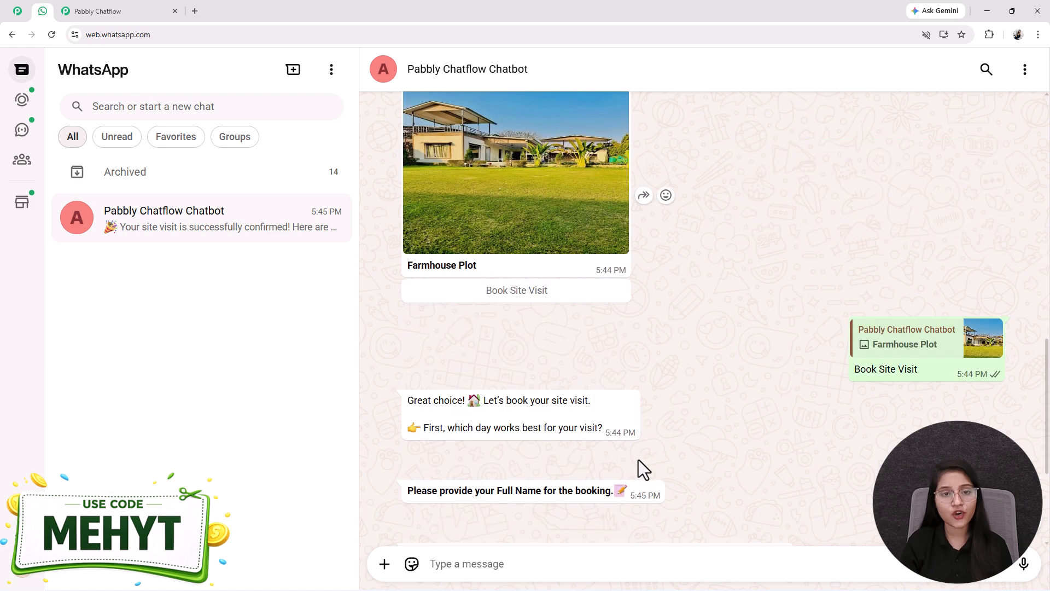
scroll(640, 510, "down", 3)
scroll(511, 306, "up", 8)
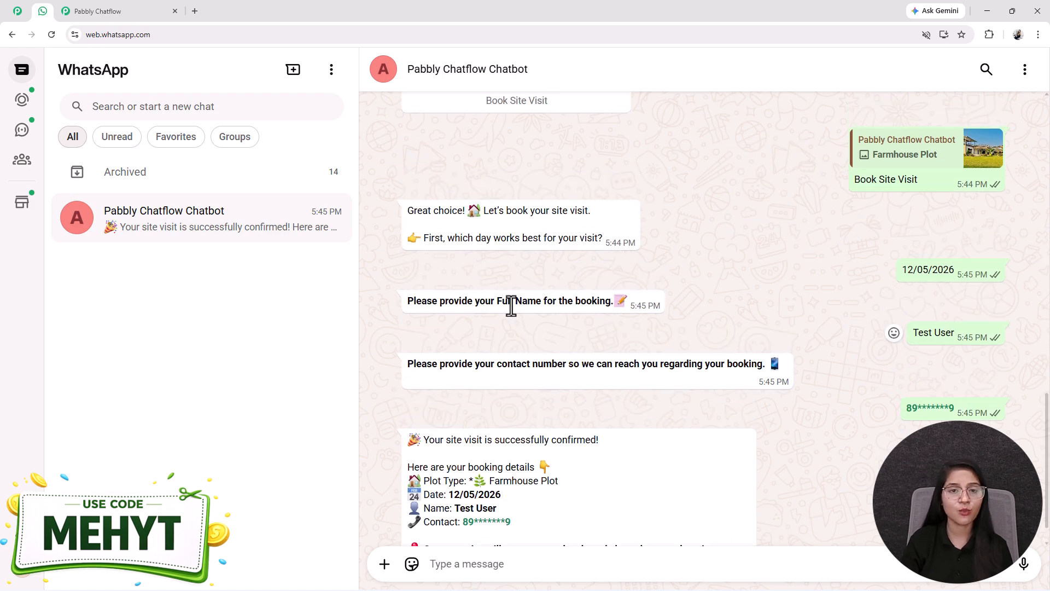
scroll(511, 316, "up", 1)
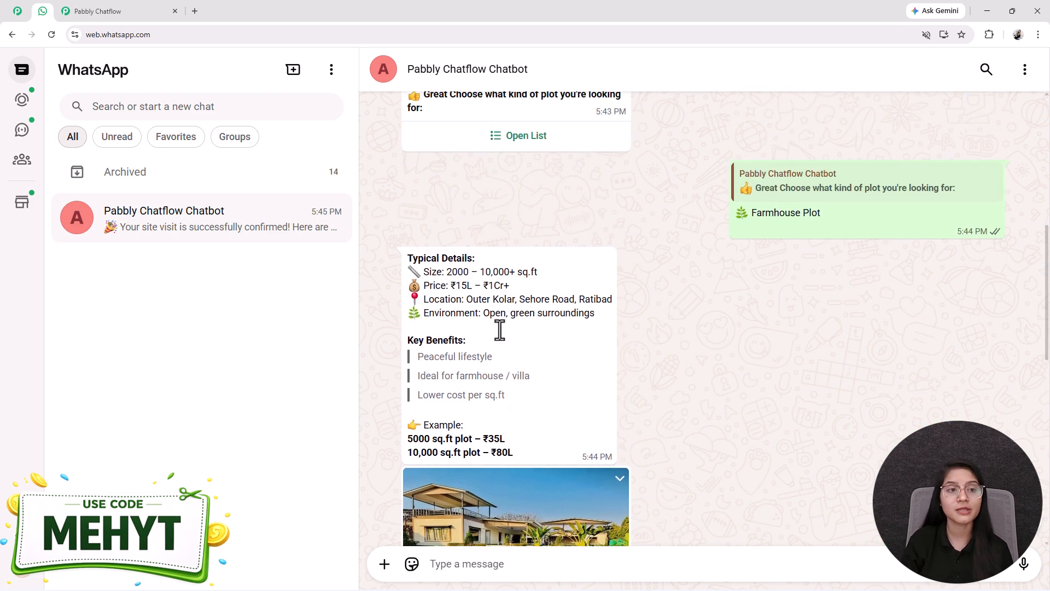
Step: Switch to the Pabbly Chatflow website tab and dismiss the limited offer popup
left_click(17, 11)
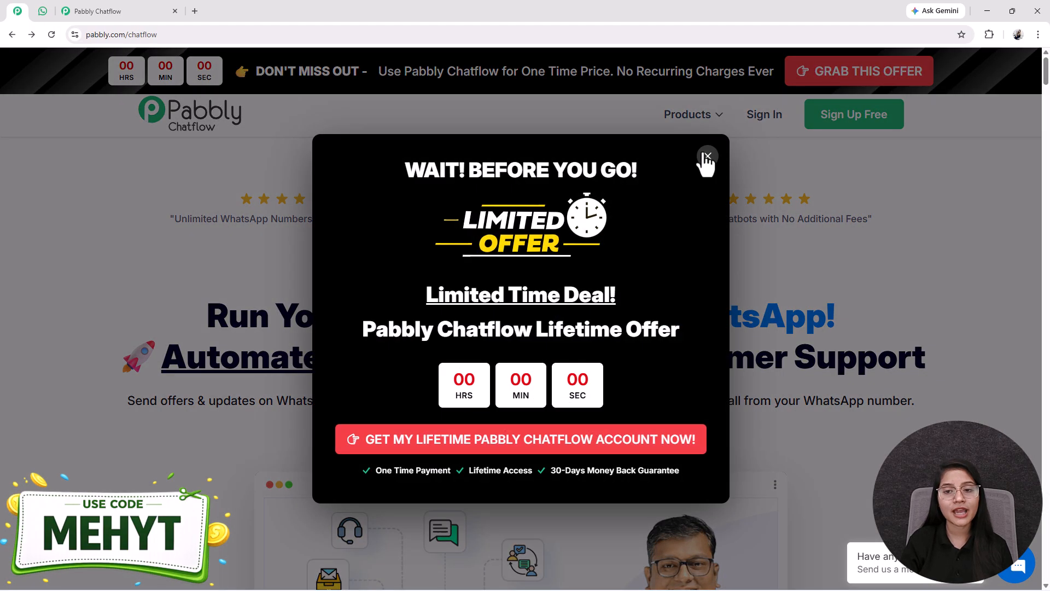
left_click(708, 163)
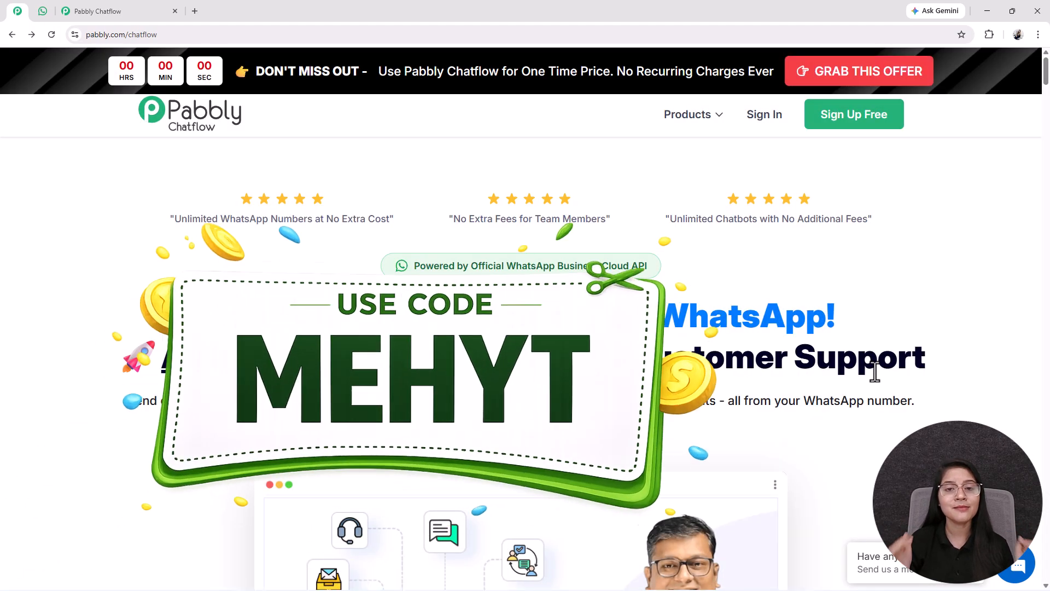